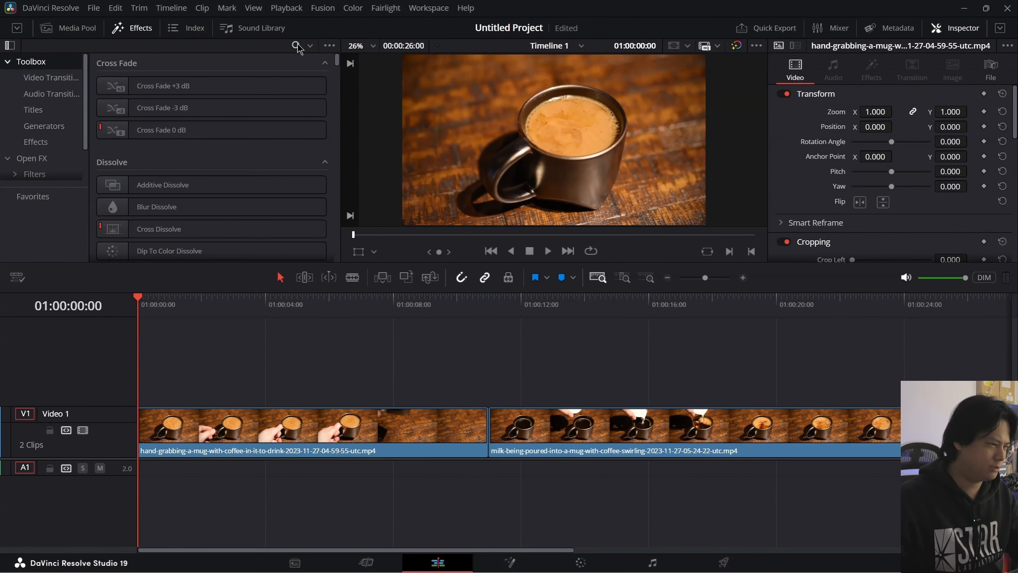
Step: Search the effects for "text", place the basic Text title on a new track above the first clip, and park the playhead over it
left_click(296, 46)
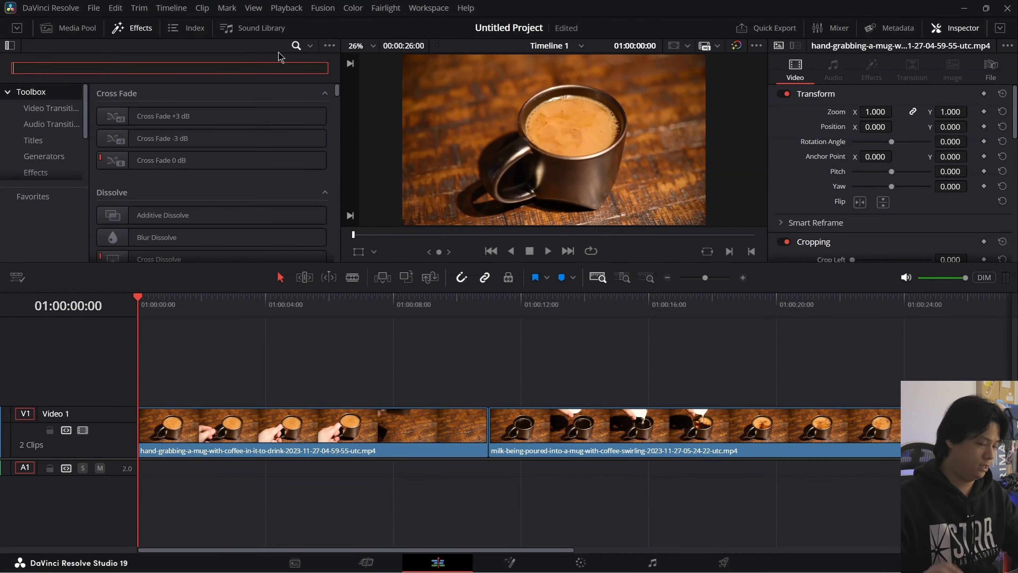
type("text")
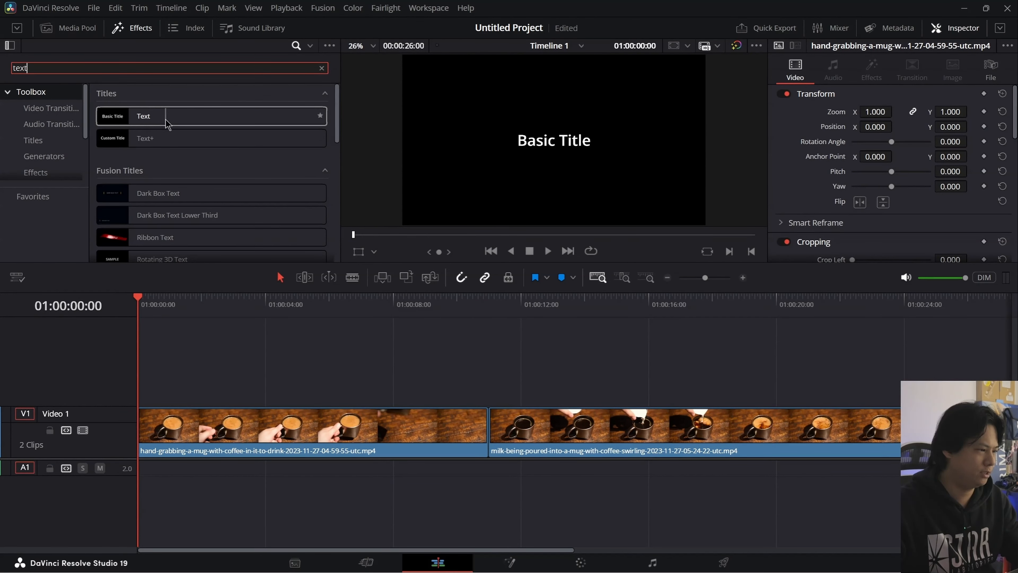
left_click_drag(132, 120, 276, 399)
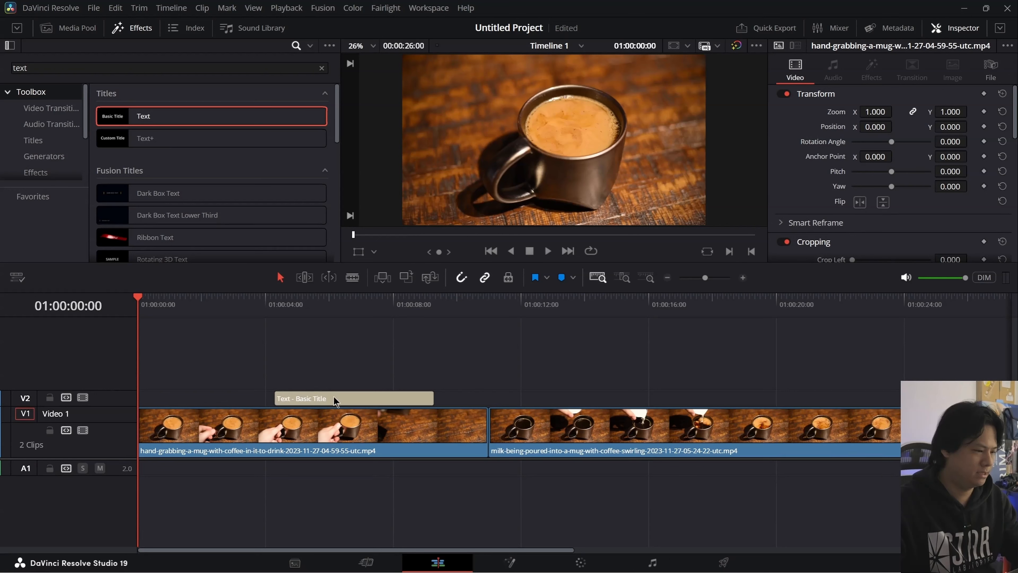
left_click(159, 311)
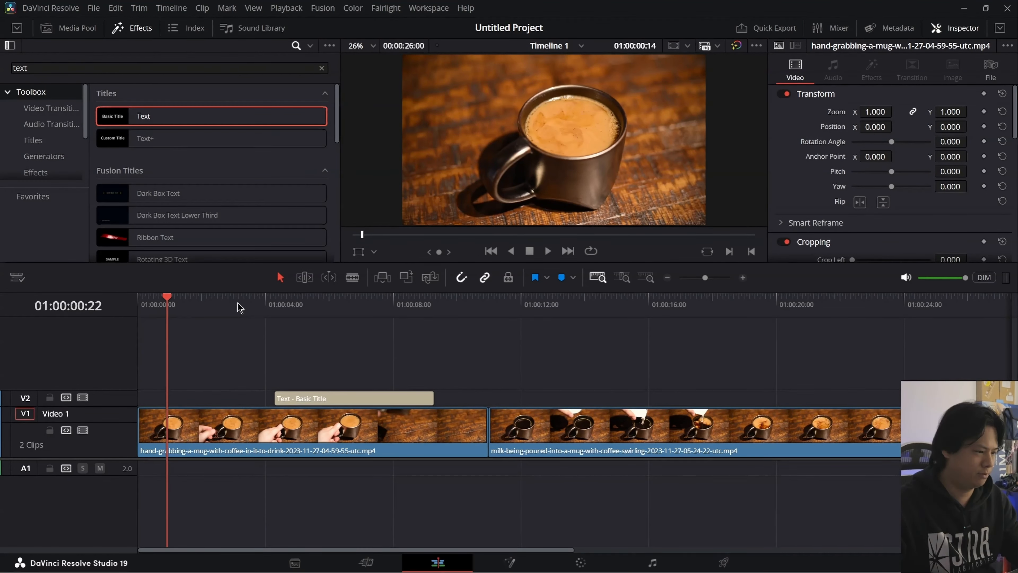
left_click_drag(294, 313, 347, 315)
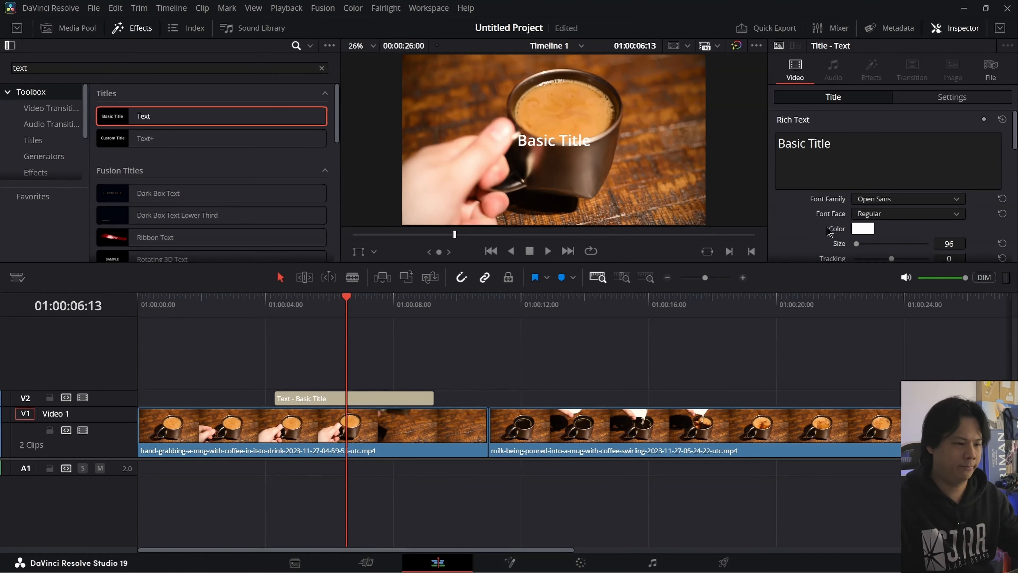
Step: Replace the title's default wording with "COFFEE BREAK"
left_click(882, 144)
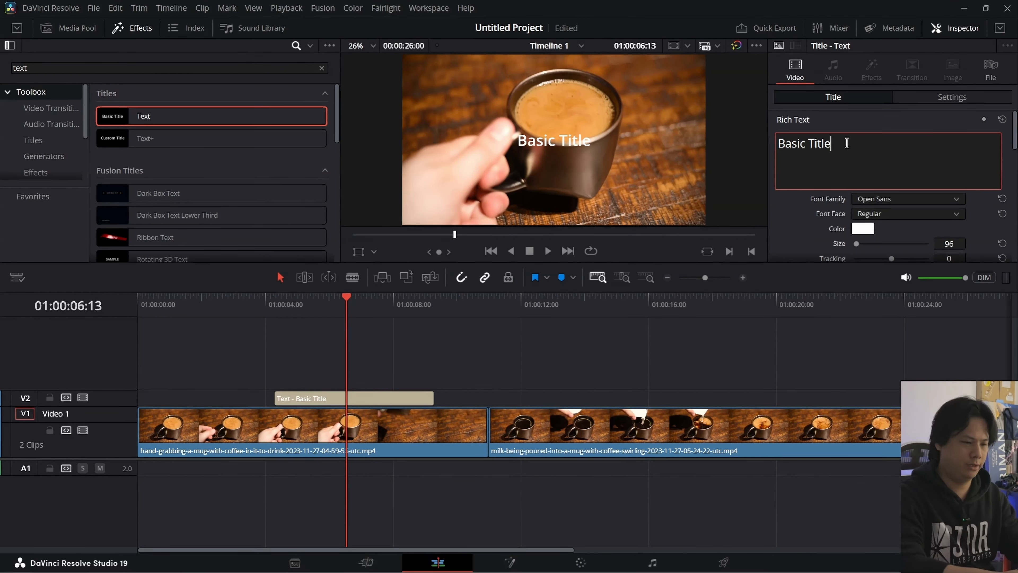
key("BackSpace")
key("BackSpace")
key("BackSpace")
key("BackSpace")
key("BackSpace")
key("BackSpace")
key("BackSpace")
key("BackSpace")
key("BackSpace")
key("BackSpace")
key("BackSpace")
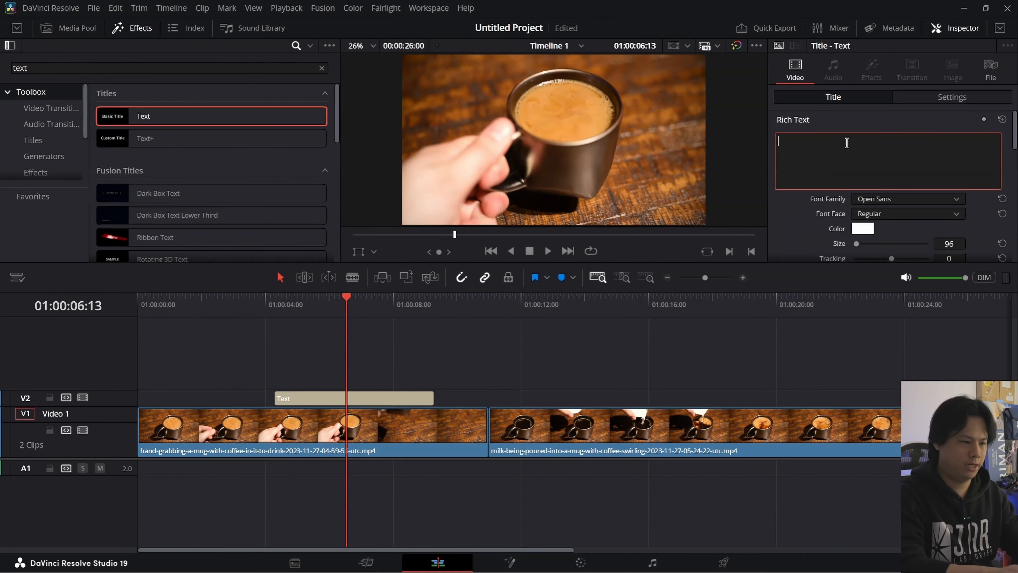
type("COOF")
key("BackSpace")
key("BackSpace")
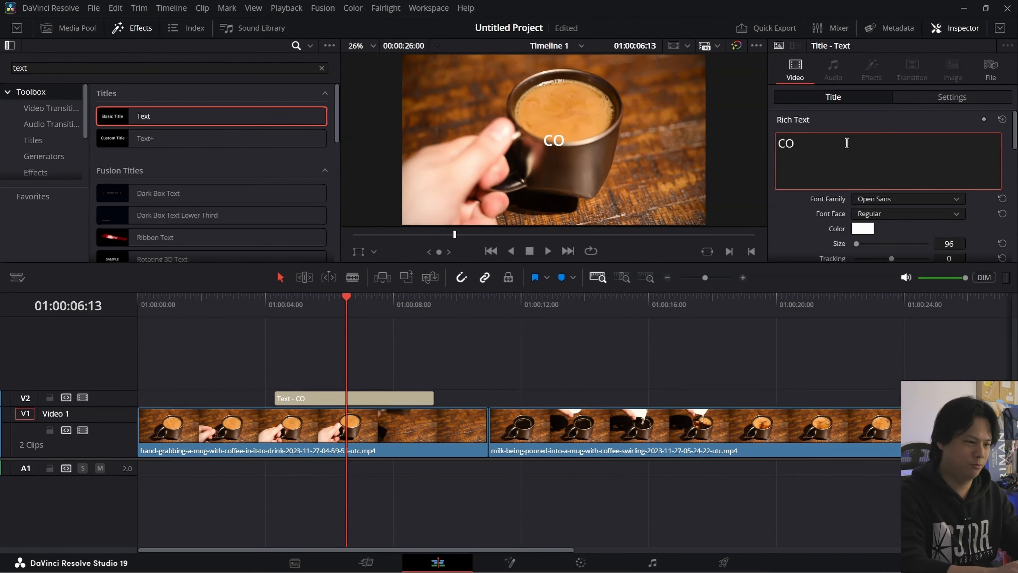
type("FFEE BREAK")
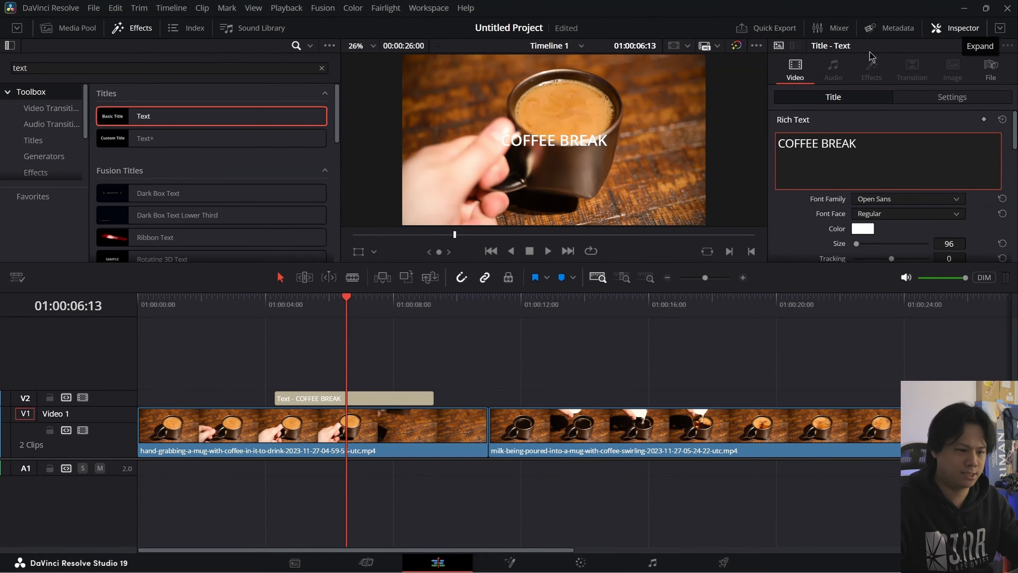
Step: Review the title's formatting settings, including the stroke, drop shadow and background options
left_click(1000, 28)
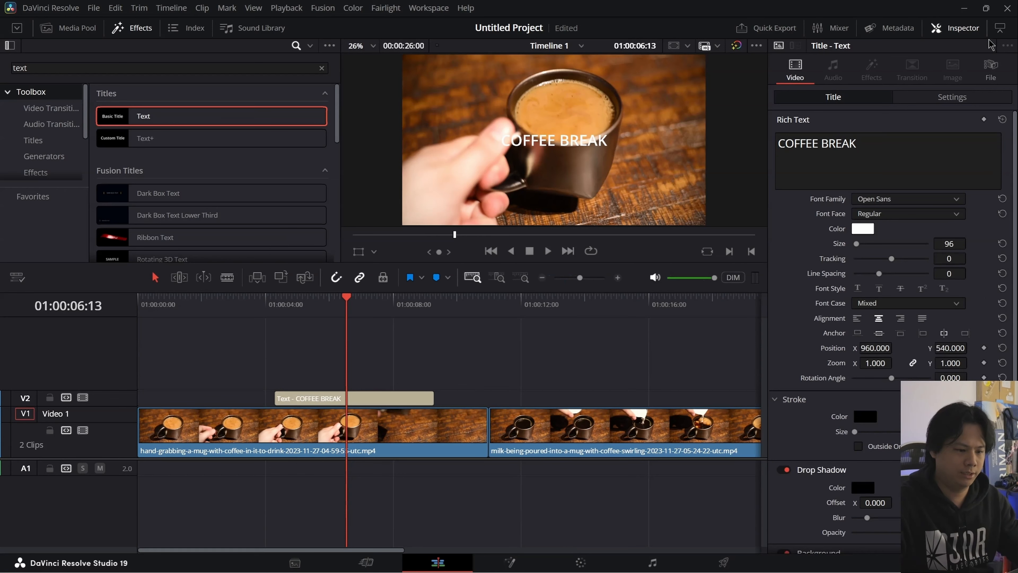
scroll(893, 284, "down", 3)
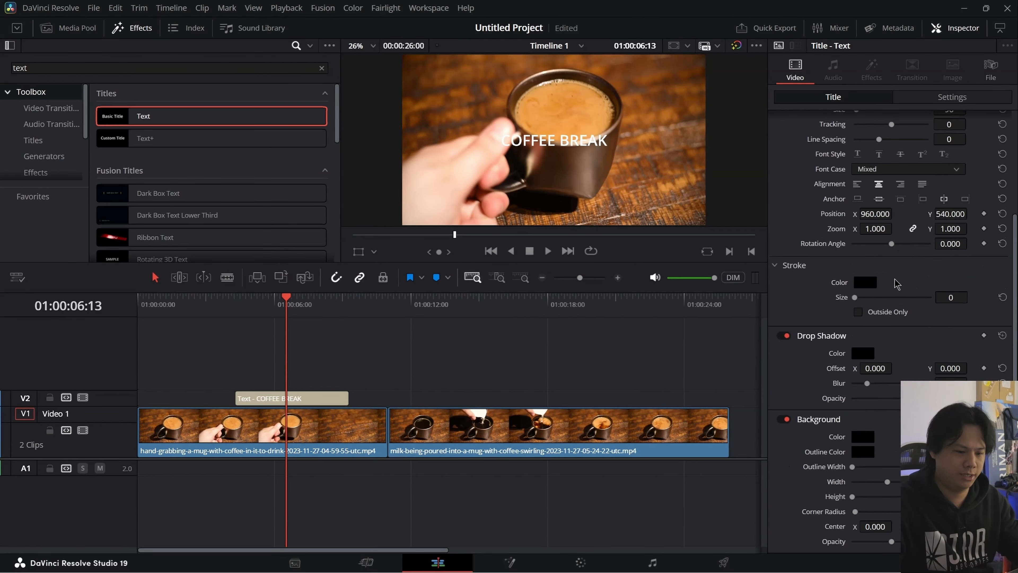
scroll(897, 283, "up", 3)
left_click(1000, 28)
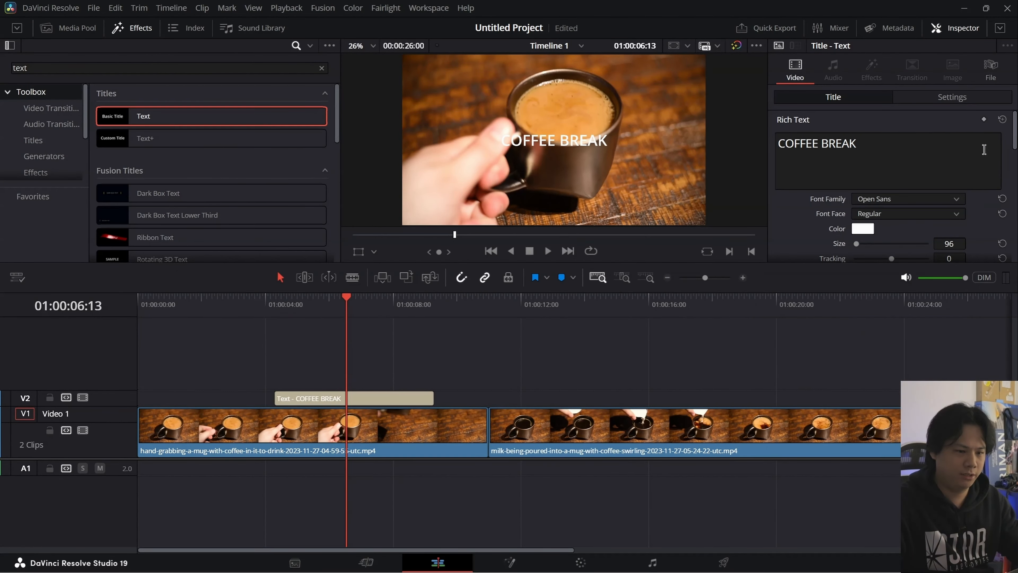
scroll(949, 185, "down", 10)
scroll(949, 186, "up", 10)
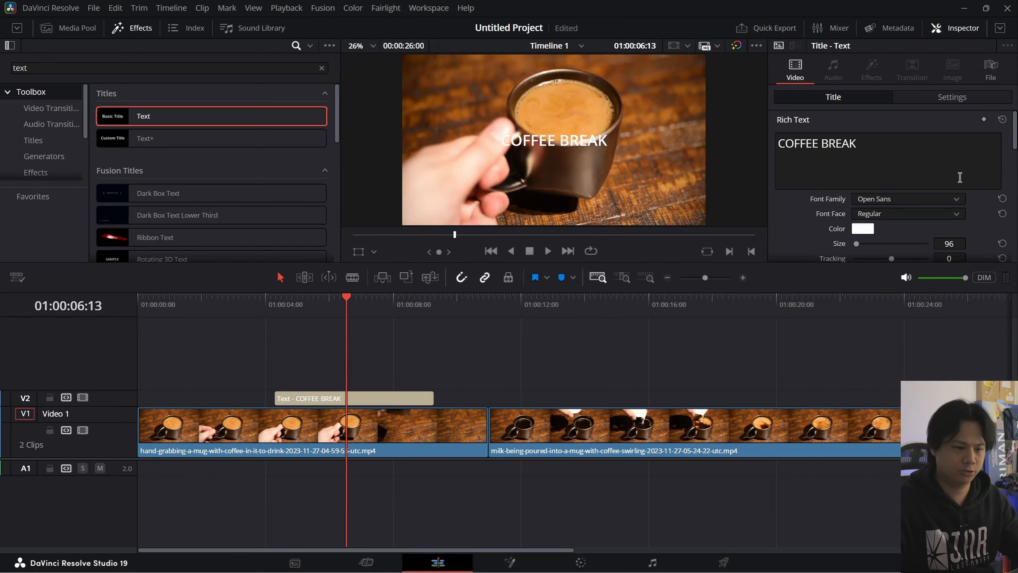
Step: Expand the title's settings to full height, set the font family to RODE Noto Sans Hindi B and the size to 173
left_click(1001, 29)
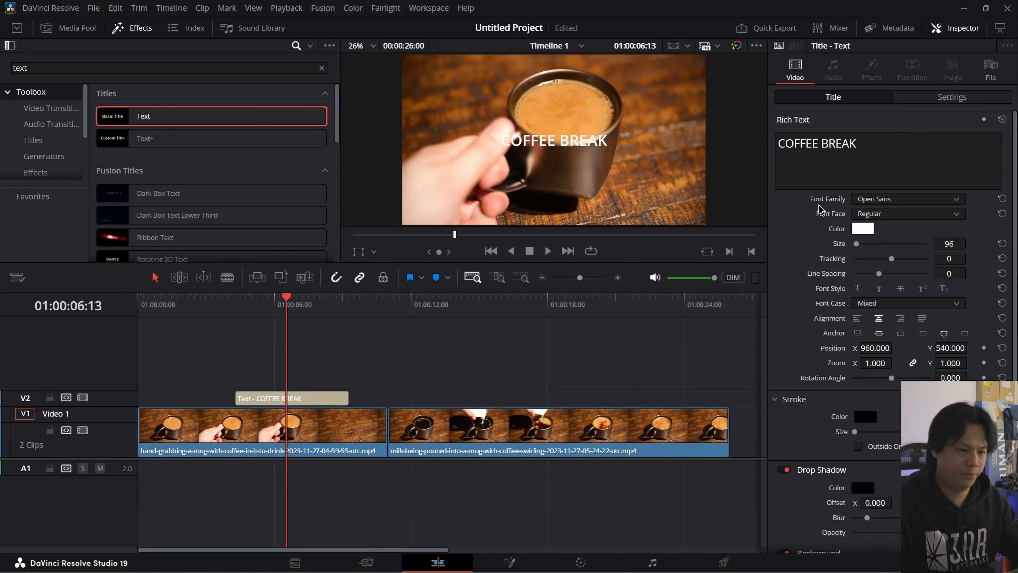
left_click(909, 200)
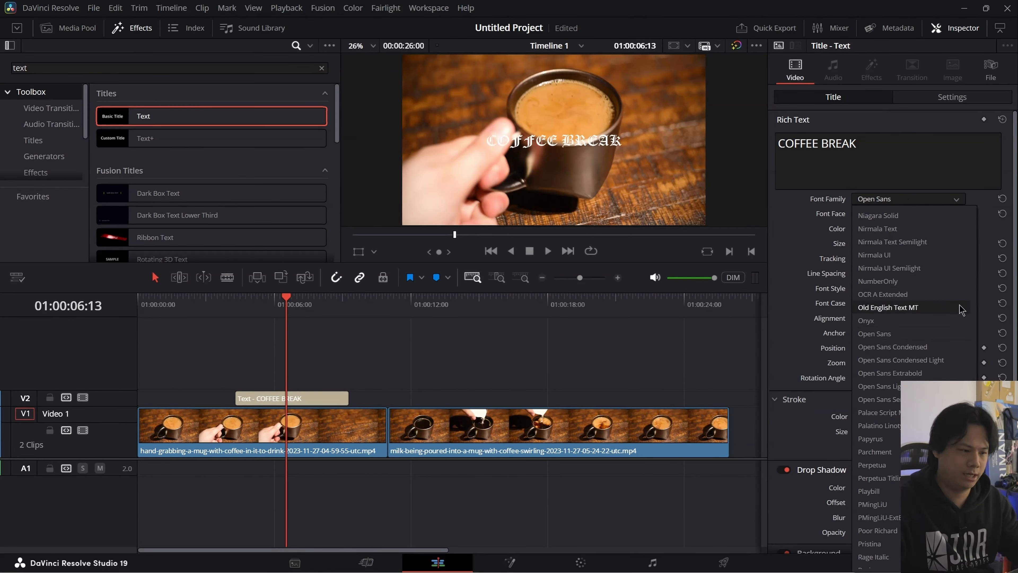
scroll(961, 322, "down", 3)
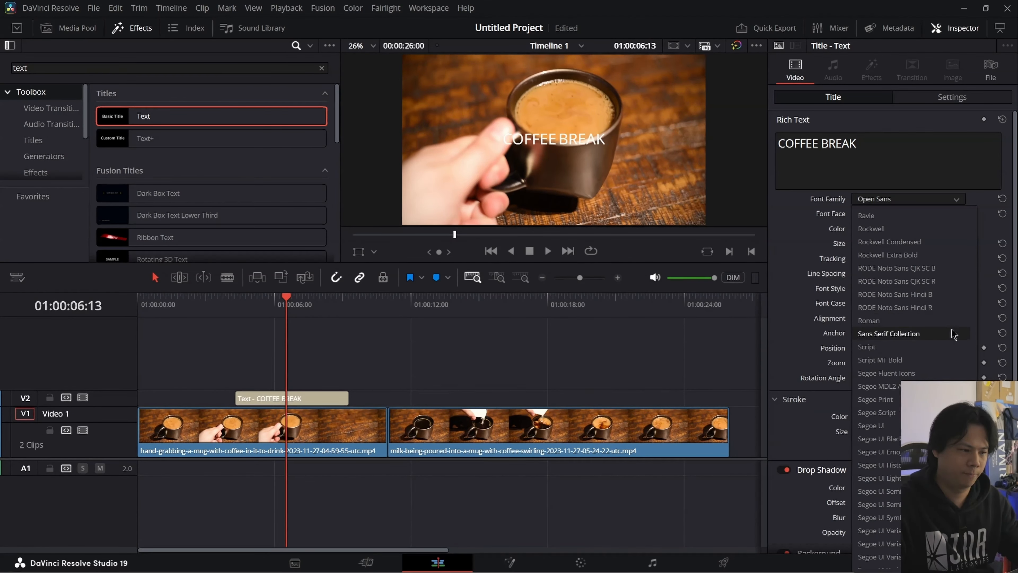
scroll(922, 307, "up", 1)
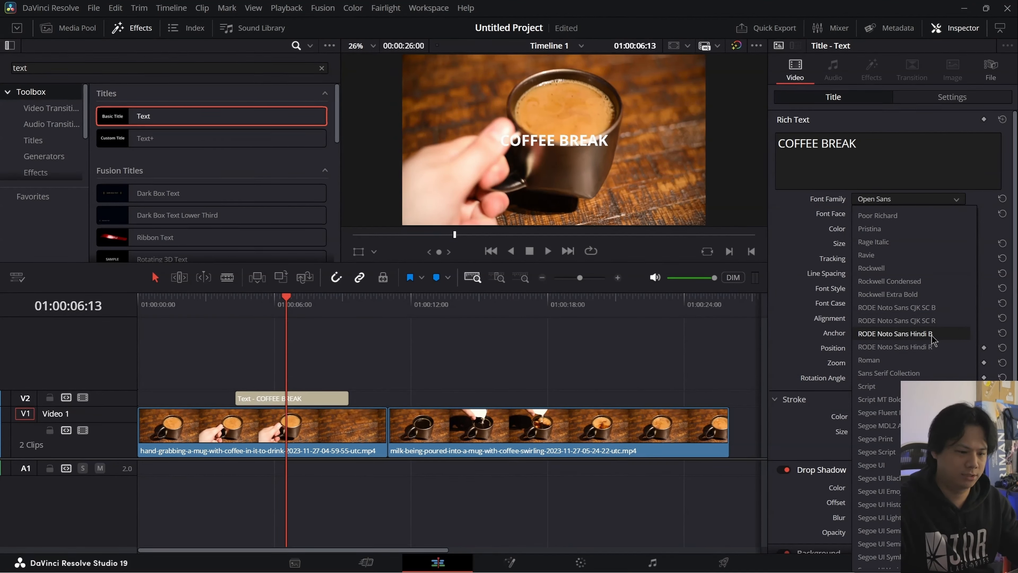
left_click(894, 334)
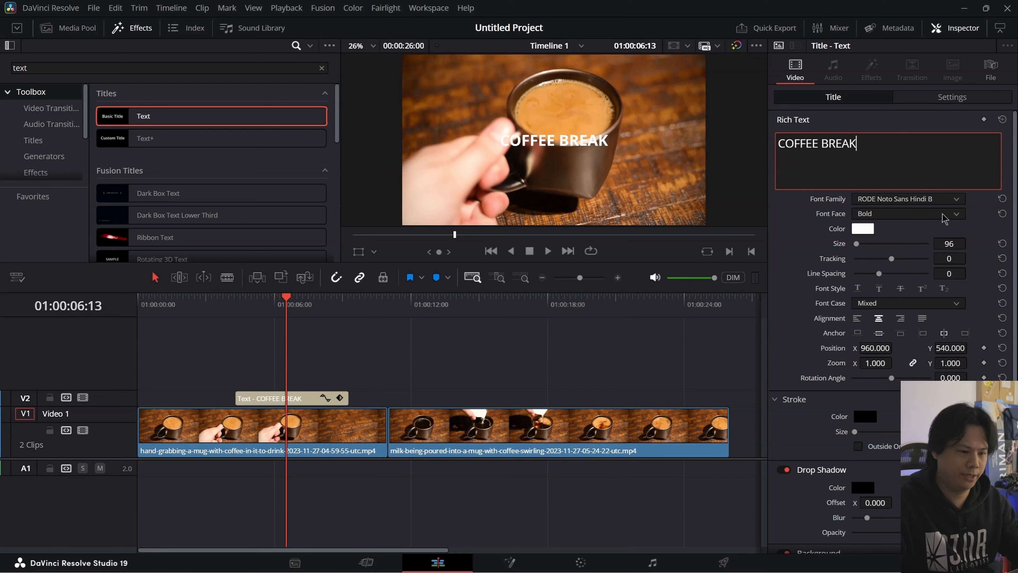
left_click_drag(956, 240, 969, 243)
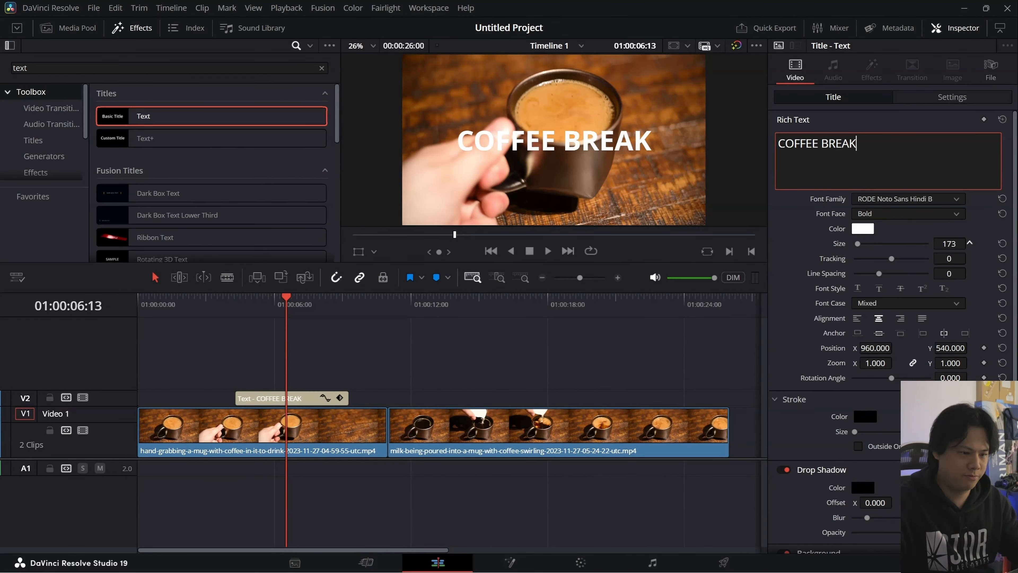
left_click(944, 215)
left_click(931, 215)
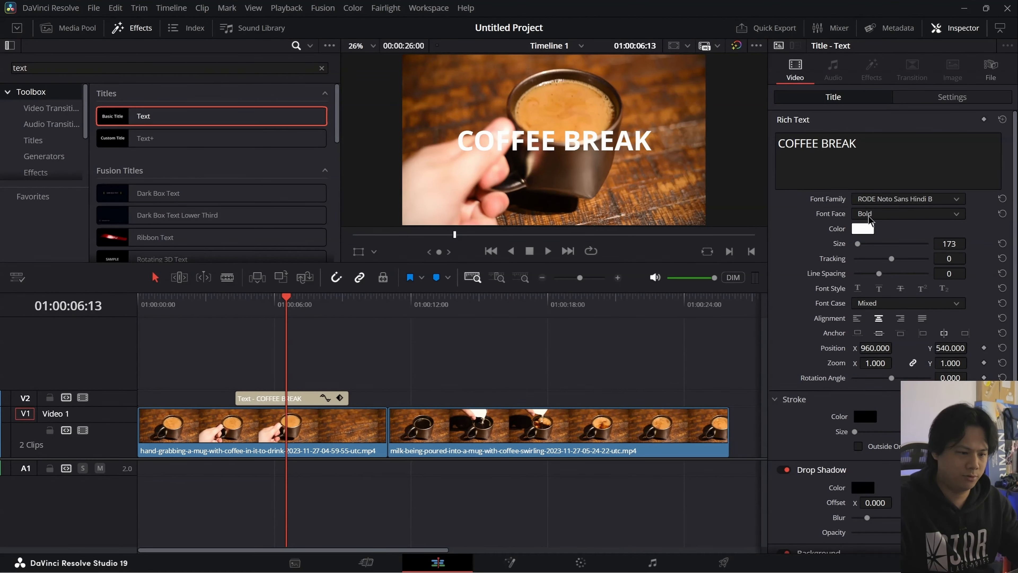
Step: Try Arial and its font faces on the title, and settle on Cambria as the font family
left_click(922, 201)
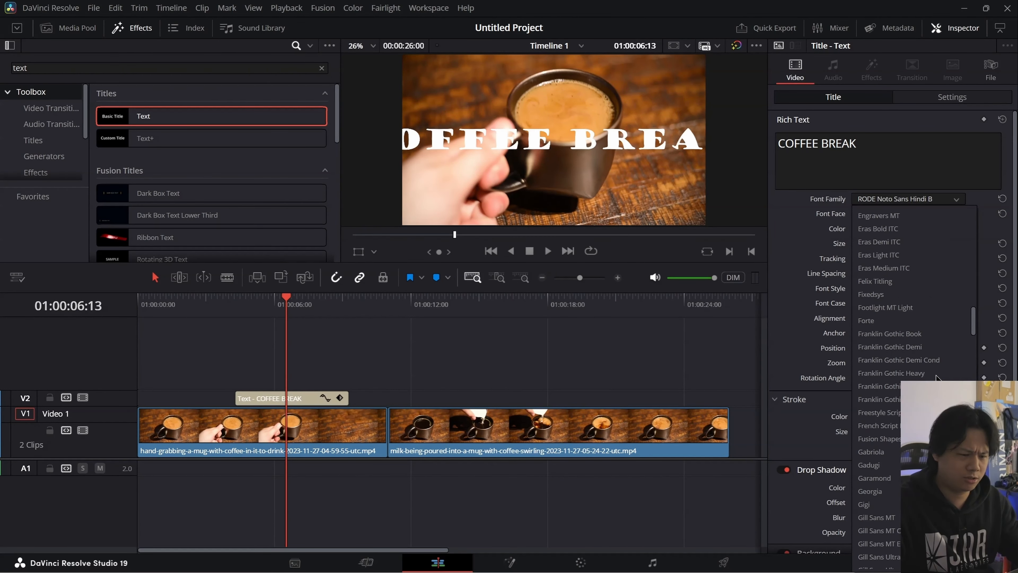
scroll(922, 305, "up", 15)
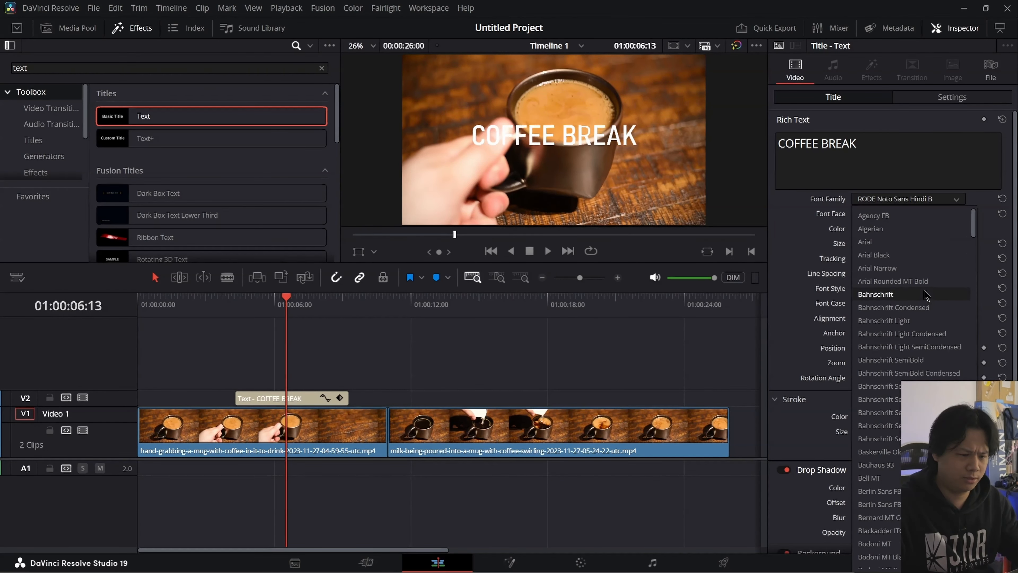
left_click(897, 242)
left_click(896, 213)
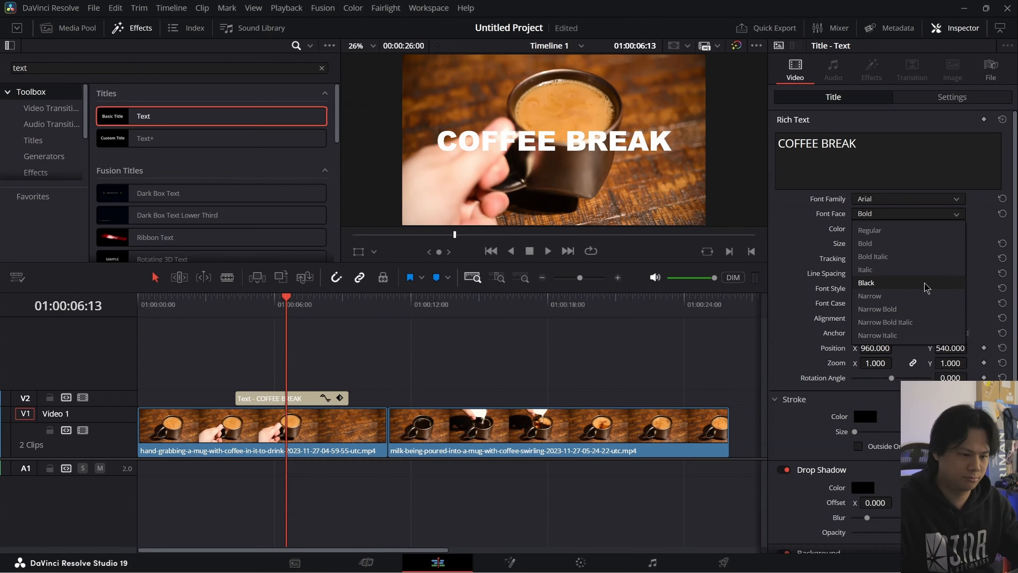
left_click(895, 200)
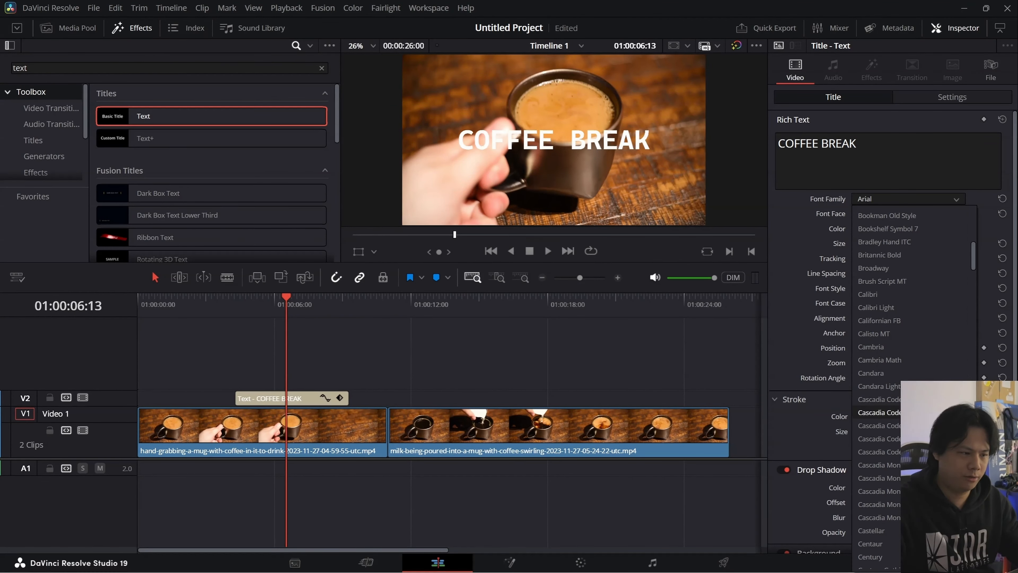
left_click(931, 352)
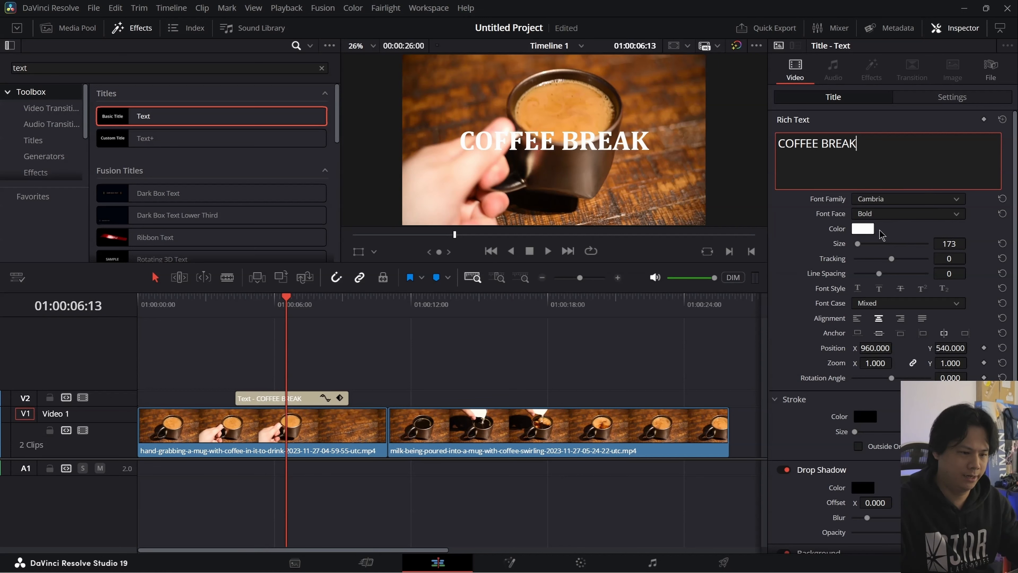
Step: Open the title's font color selection and try purple, #ac05ff, followed by basic black
left_click(862, 229)
left_click(551, 205)
left_click_drag(552, 208, 587, 200)
left_click_drag(594, 160, 902, 169)
left_click(871, 242)
left_click_drag(871, 242, 834, 229)
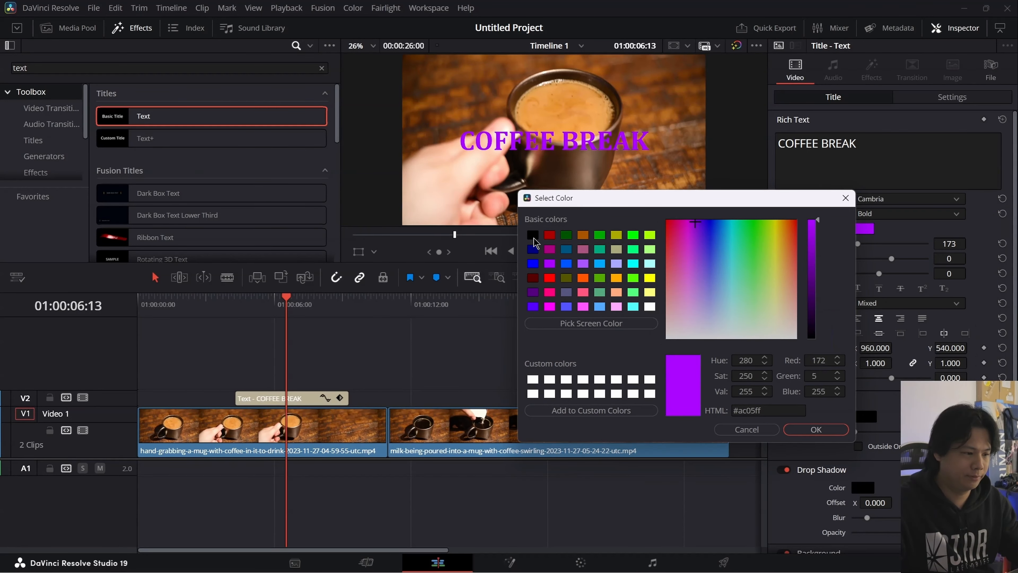
left_click(532, 235)
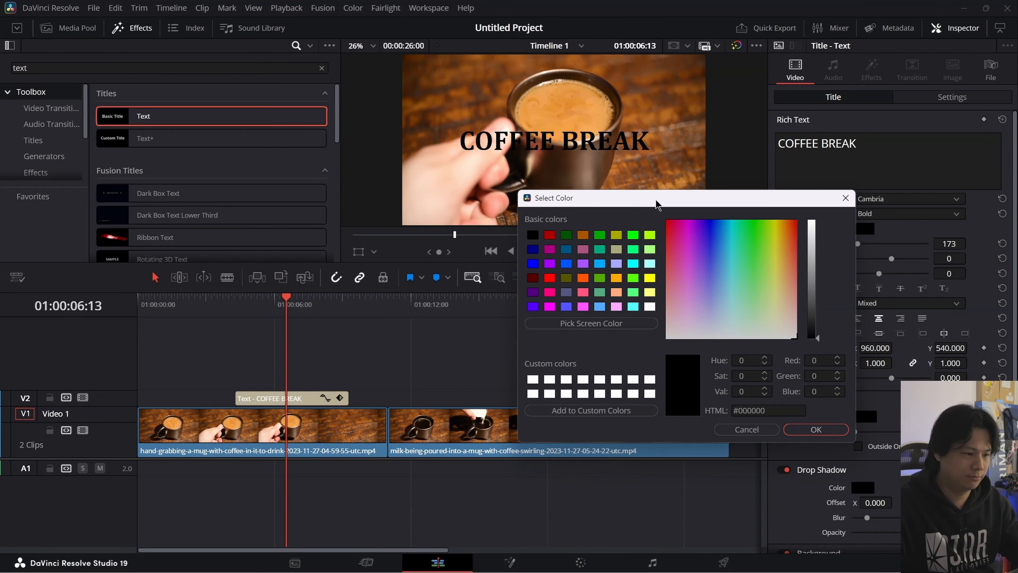
Step: Adjust the title's color through light yellow to a slightly darkened golden yellow and accept it
left_click_drag(690, 196, 710, 180)
mouse_move(642, 184)
left_mouse_down()
mouse_move(656, 185)
mouse_move(637, 188)
left_mouse_up()
mouse_move(737, 229)
left_mouse_down()
mouse_move(793, 237)
mouse_move(813, 330)
mouse_move(794, 303)
mouse_move(826, 331)
mouse_move(756, 262)
mouse_move(756, 235)
mouse_move(790, 245)
mouse_move(746, 259)
mouse_move(753, 243)
mouse_move(785, 258)
left_mouse_up()
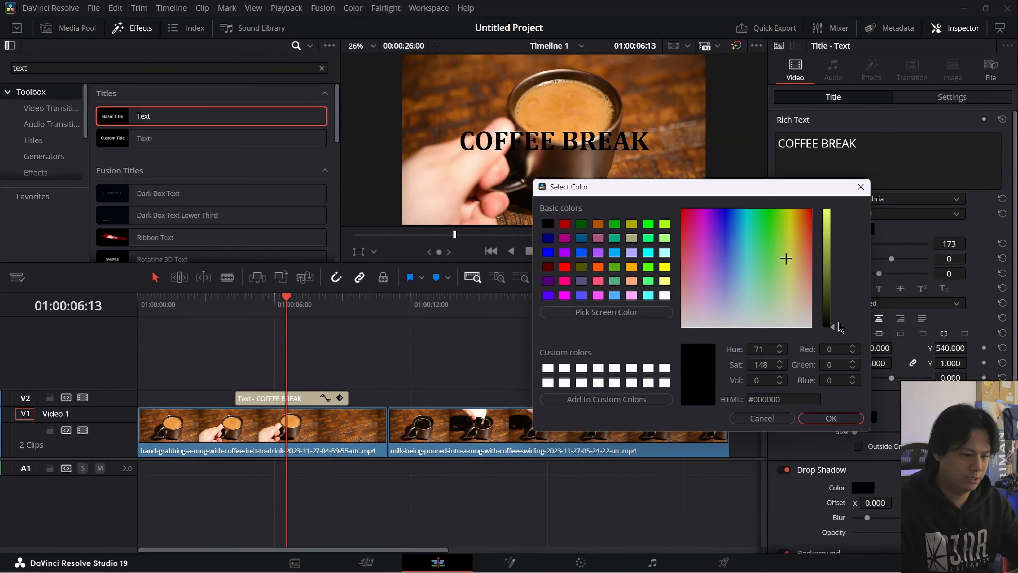
left_click_drag(833, 329, 828, 206)
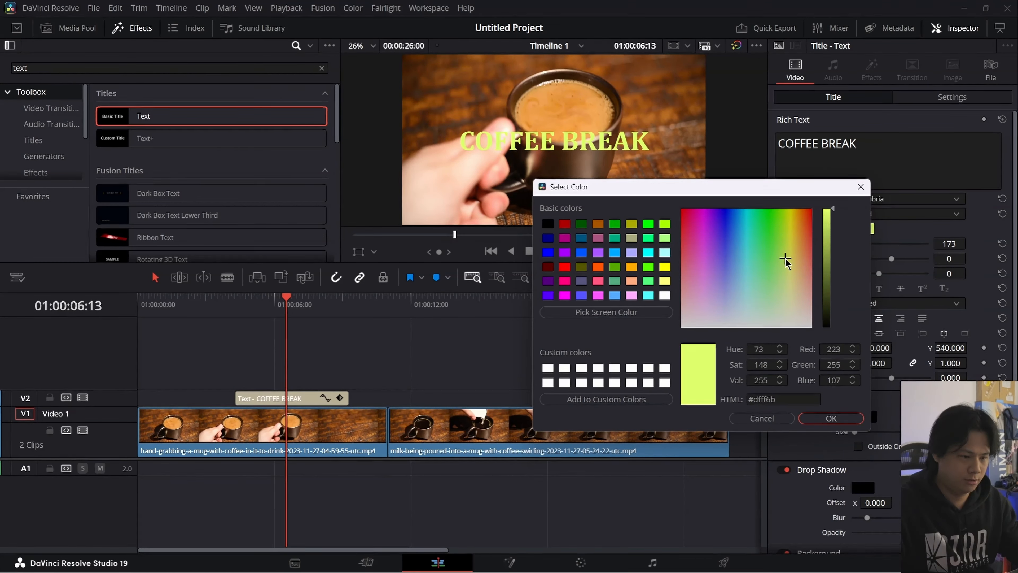
mouse_move(786, 260)
left_mouse_down()
mouse_move(789, 236)
mouse_move(778, 265)
mouse_move(794, 282)
mouse_move(798, 321)
mouse_move(791, 222)
mouse_move(799, 323)
mouse_move(791, 256)
left_mouse_up()
mouse_move(833, 217)
left_mouse_down()
mouse_move(836, 308)
mouse_move(834, 225)
mouse_move(848, 335)
mouse_move(839, 252)
mouse_move(834, 325)
mouse_move(829, 226)
left_mouse_up()
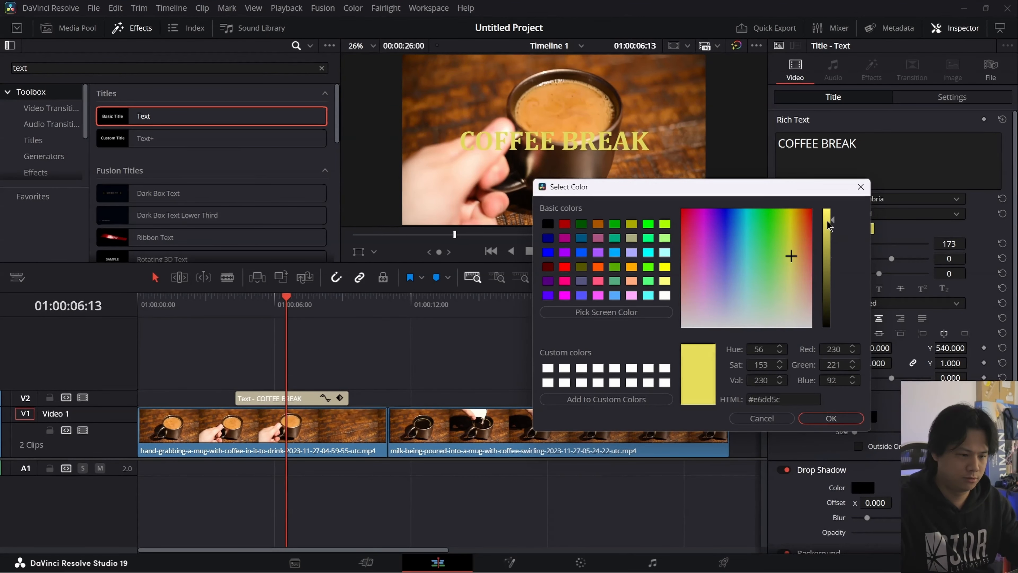
left_click_drag(792, 257, 845, 220)
left_click(830, 224)
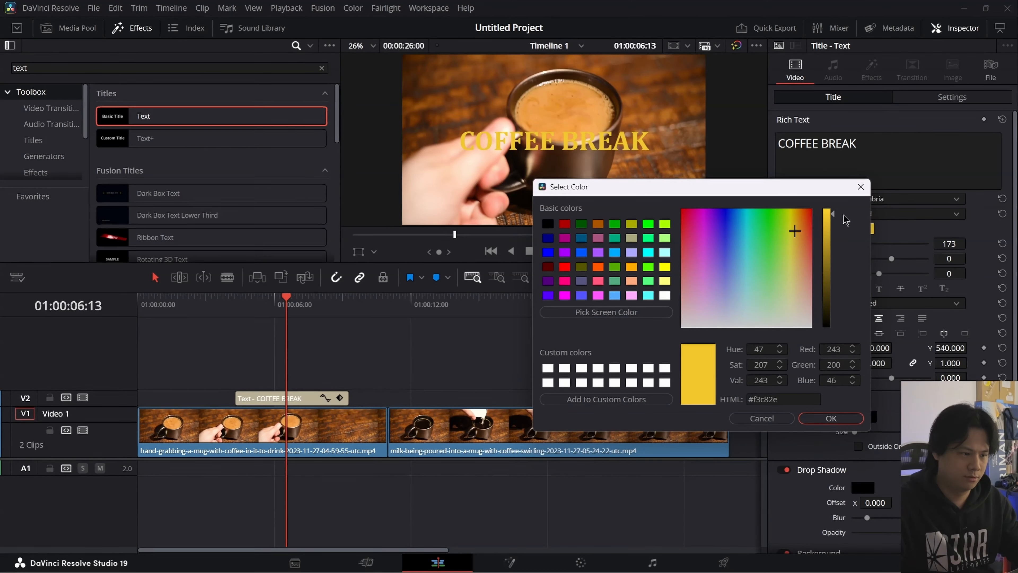
left_click(843, 421)
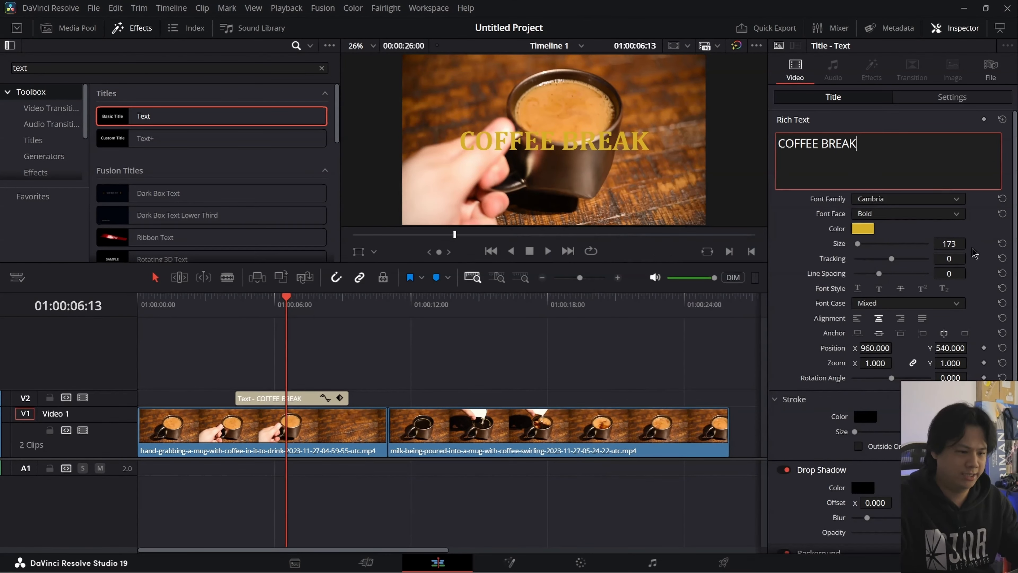
Step: Increase the title's size to 203 and its tracking to 12
left_click_drag(950, 244, 972, 258)
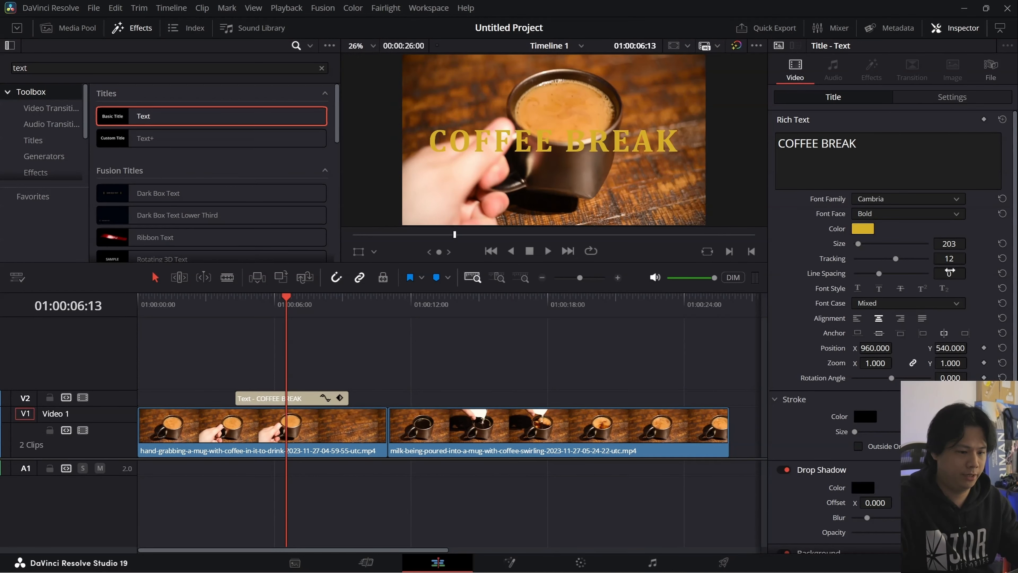
Step: Split the title text into two lines, with COFFEE above BREAK
left_click(917, 150)
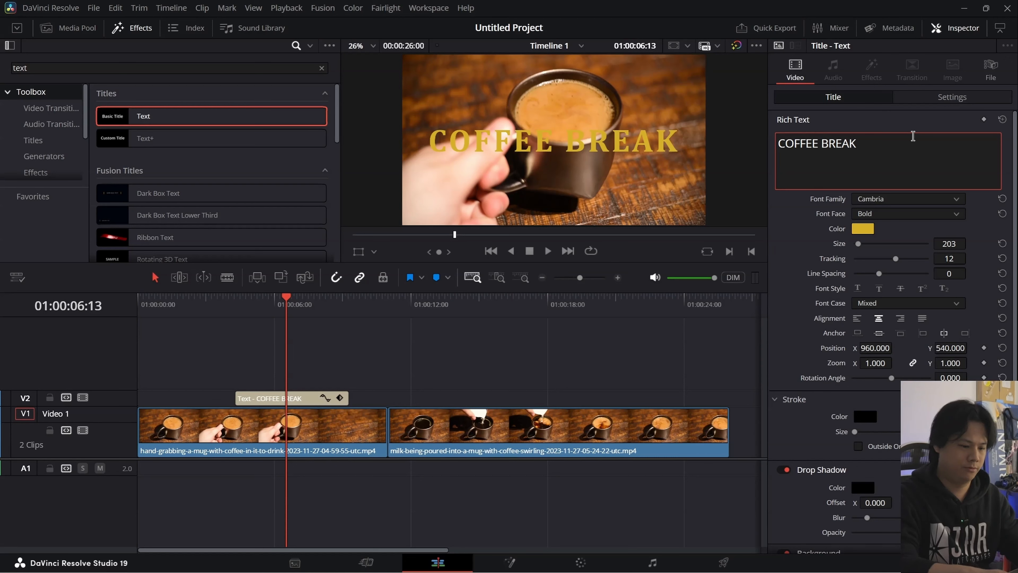
key("BackSpace")
key("Return")
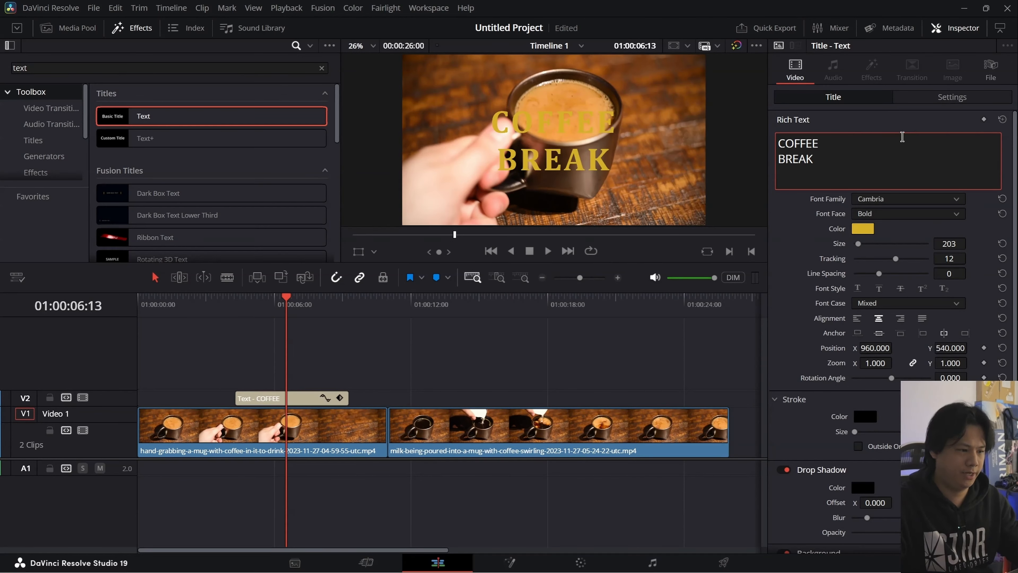
Step: Add a third title line reading 3:30pm and tighten the title's line spacing to -44
mouse_move(949, 273)
left_mouse_down()
mouse_move(1003, 273)
mouse_move(937, 274)
left_mouse_up()
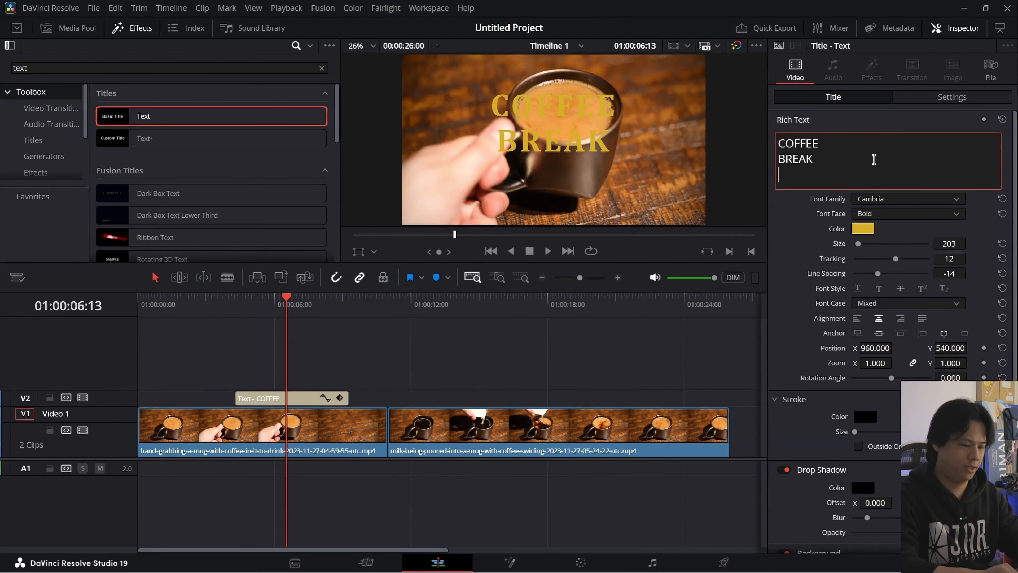
type("3:30pm")
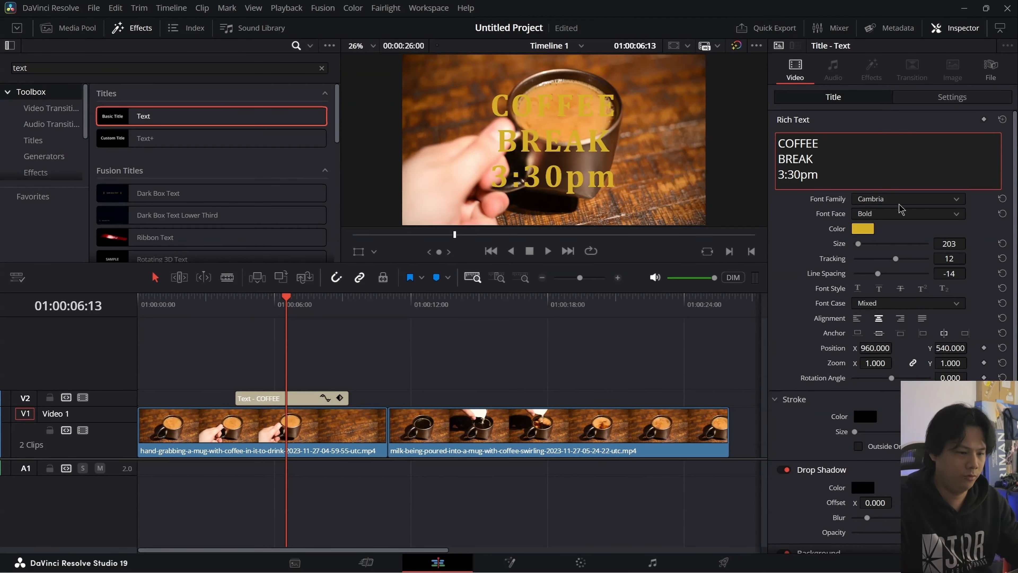
mouse_move(955, 277)
left_mouse_down()
mouse_move(987, 273)
mouse_move(939, 274)
left_mouse_up()
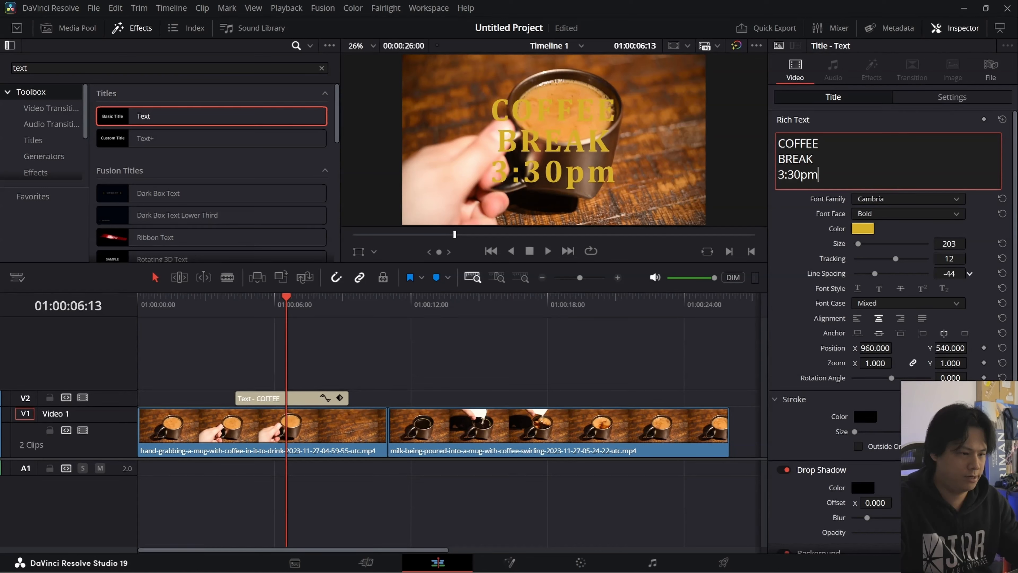
Step: Remove the 3:30pm line so the title text contains only COFFEE and BREAK
left_click(778, 177)
key("shift+End")
key("BackSpace")
key("BackSpace")
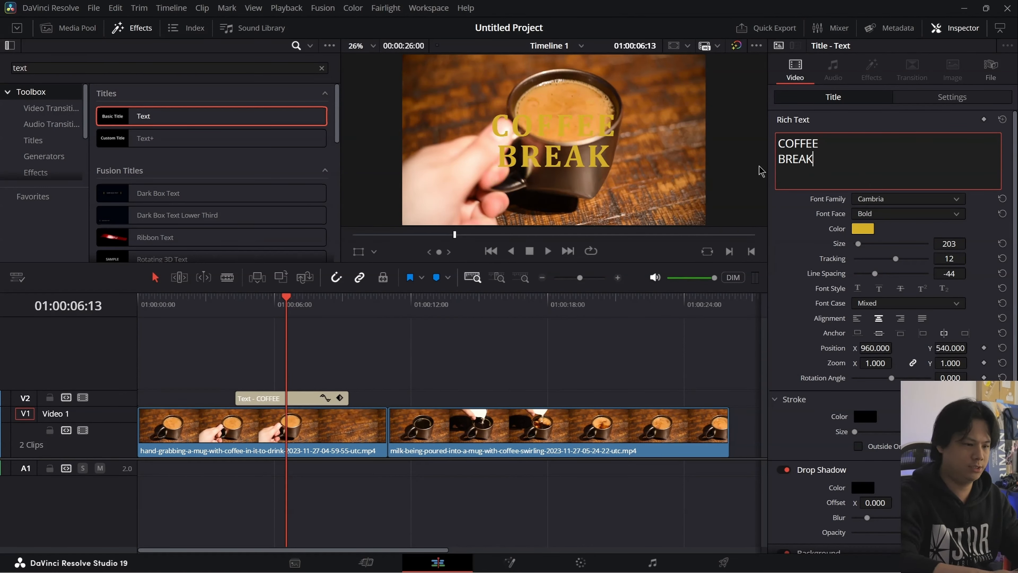
Step: Try left and right alignment on the title text and return it to center alignment
scroll(844, 222, "down", 1)
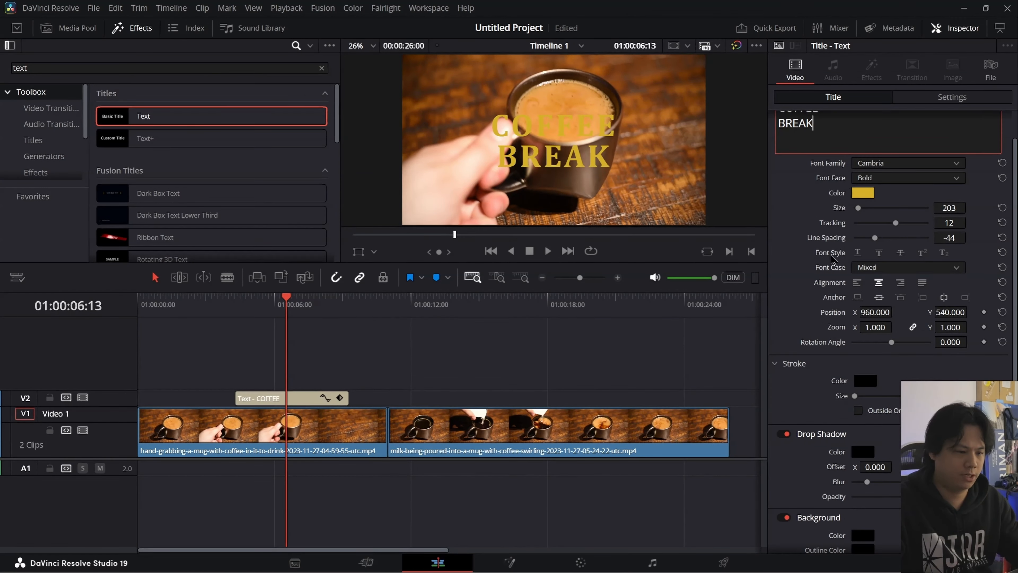
left_click(858, 284)
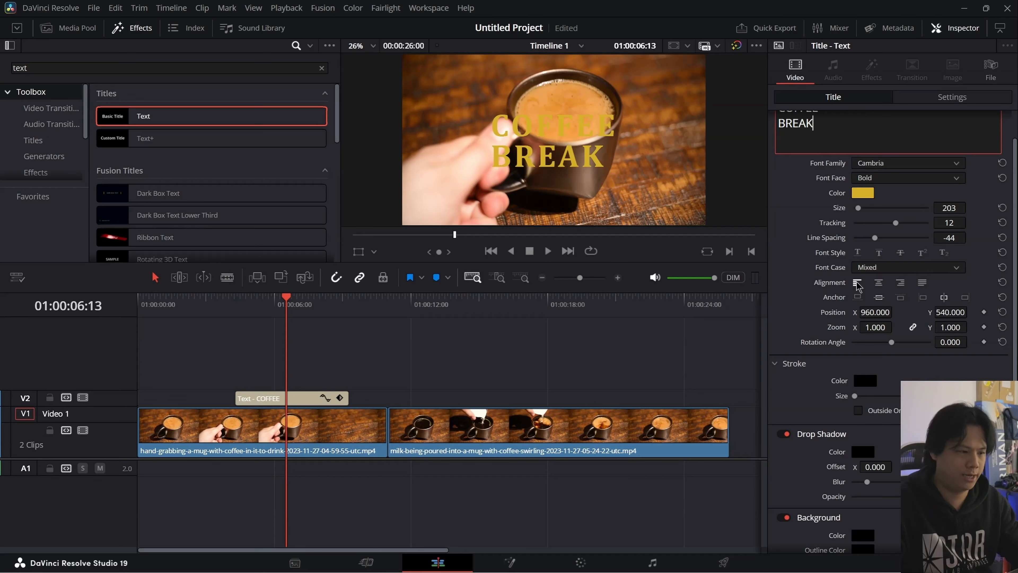
left_click(902, 283)
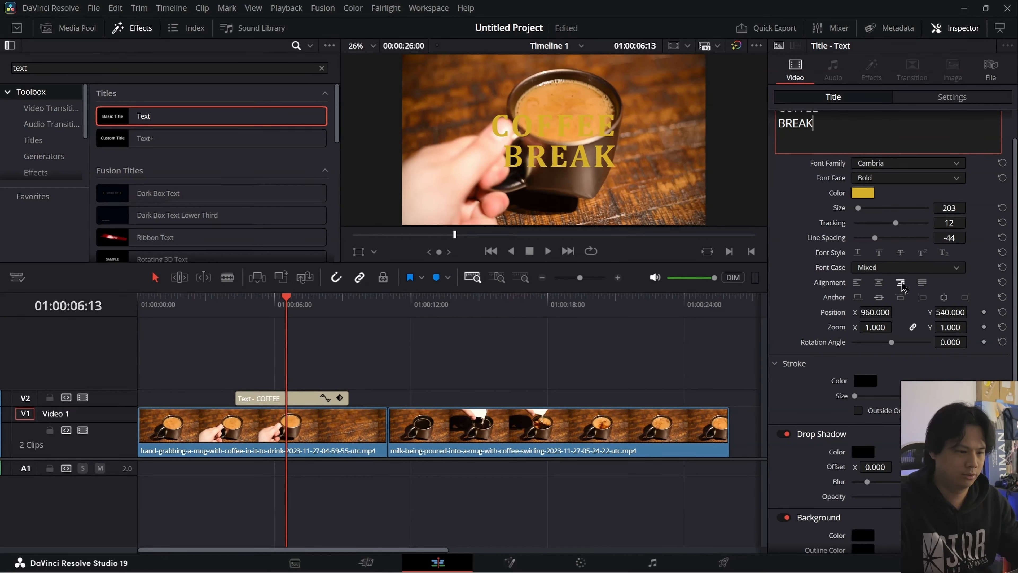
left_click(857, 283)
left_click(878, 286)
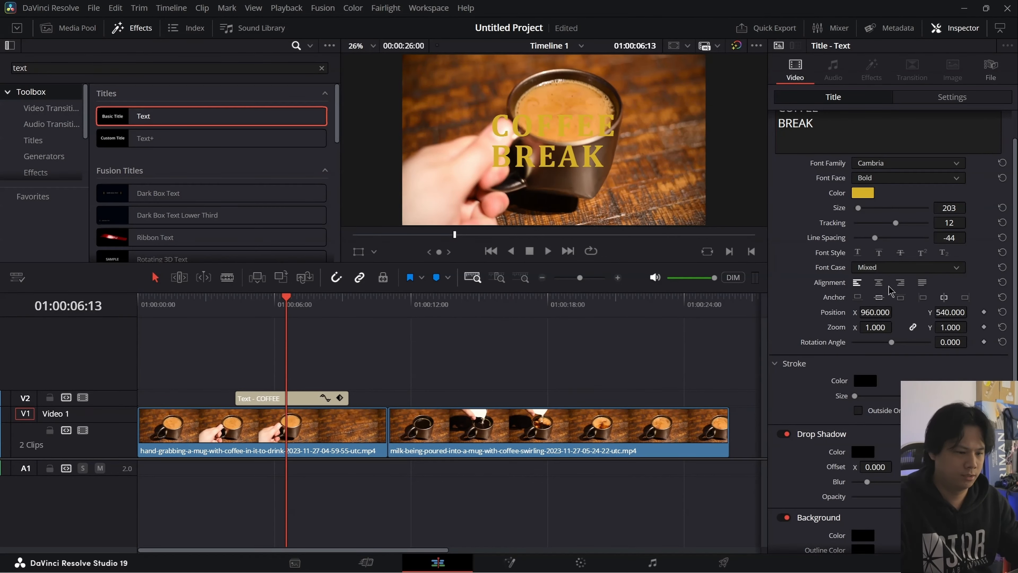
Step: Try the bottom and top vertical anchors on the title and return to the middle anchor
left_click(859, 297)
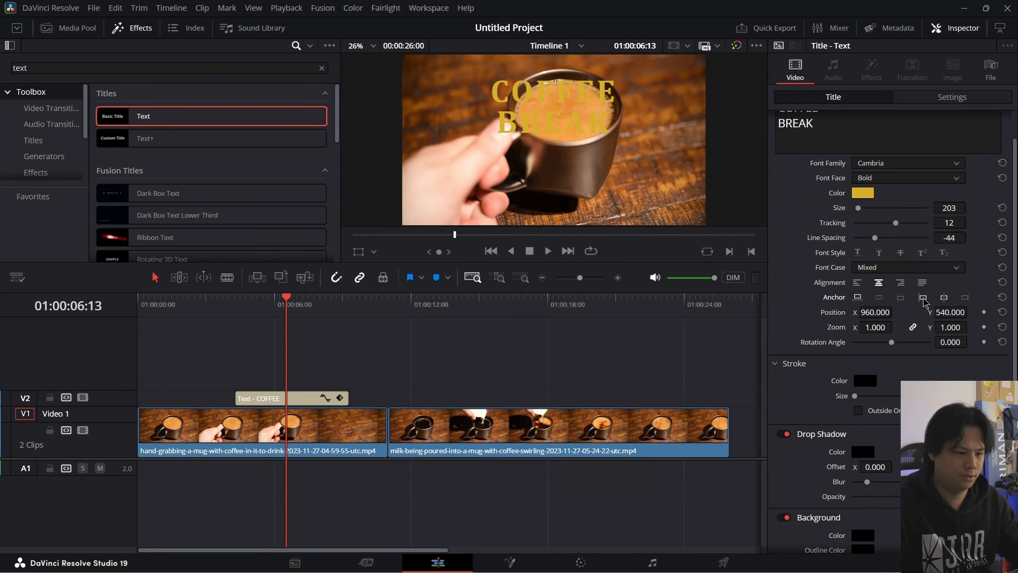
left_click(901, 297)
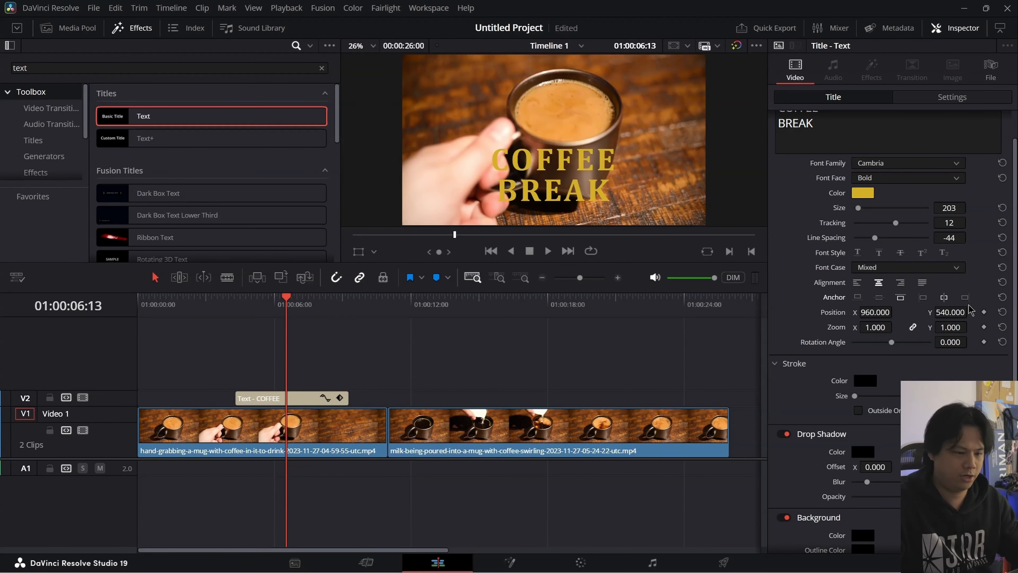
left_click(879, 299)
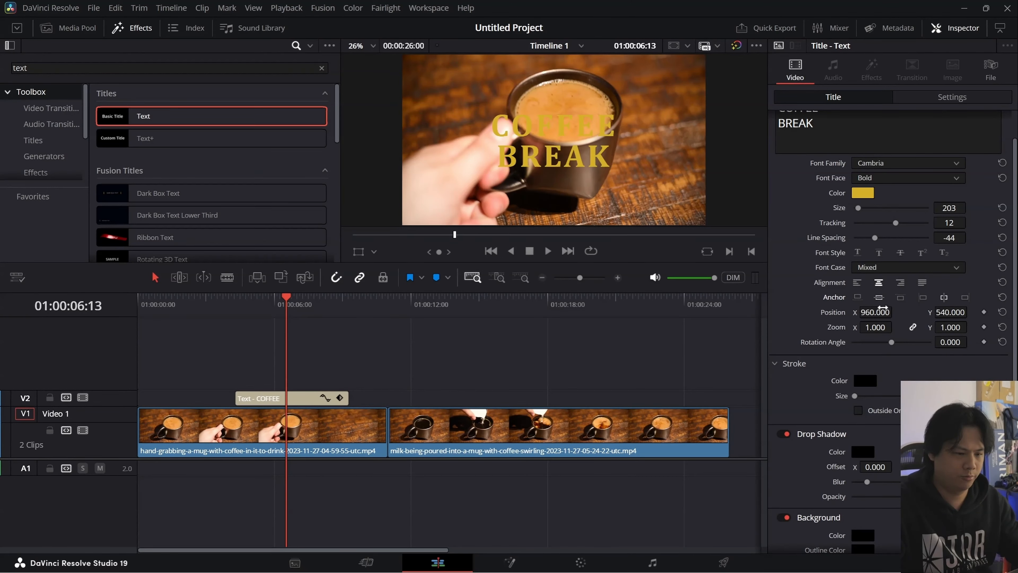
Step: Try a 1.500 zoom and a rotation on the title, resetting each to its default
left_click_drag(850, 318, 892, 327)
key("ctrl+z")
double_click(837, 328)
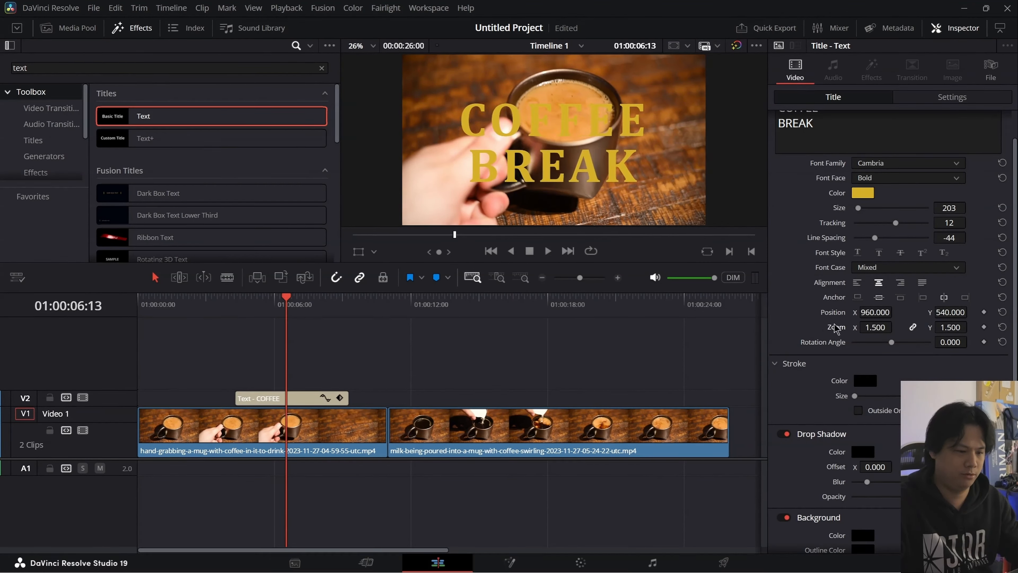
double_click(835, 326)
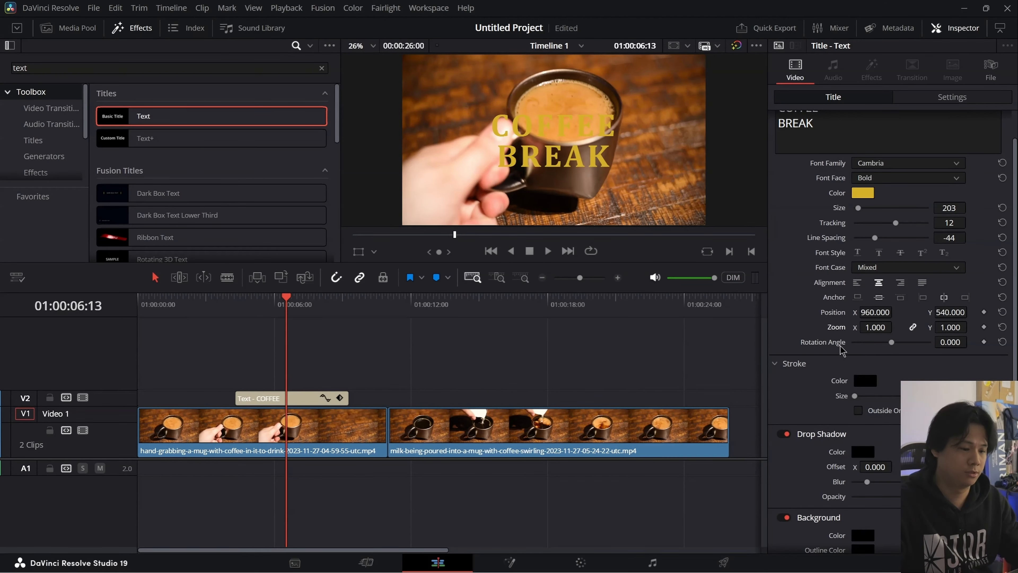
left_click_drag(948, 342, 971, 341)
double_click(823, 342)
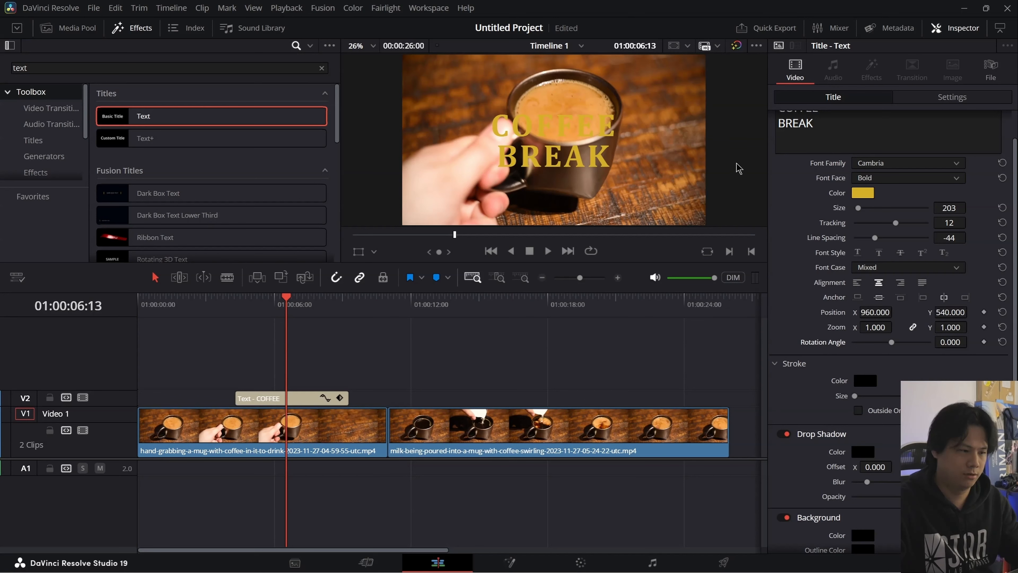
Step: Give the title a black stroke of size 11, drawn on the outside only
scroll(814, 277, "down", 1)
scroll(814, 281, "down", 2)
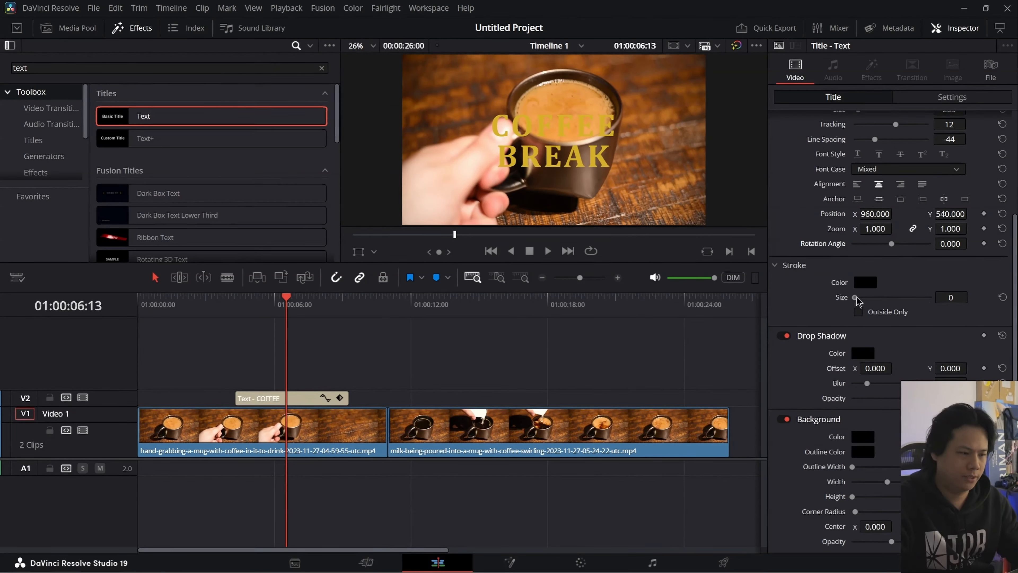
mouse_move(855, 297)
left_mouse_down()
mouse_move(894, 305)
mouse_move(880, 303)
left_mouse_up()
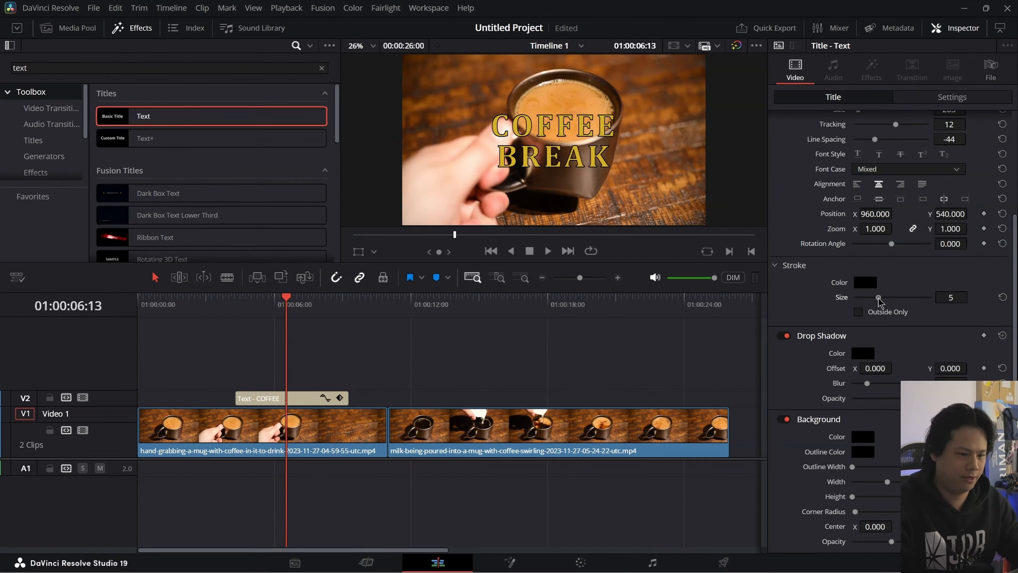
left_click(858, 312)
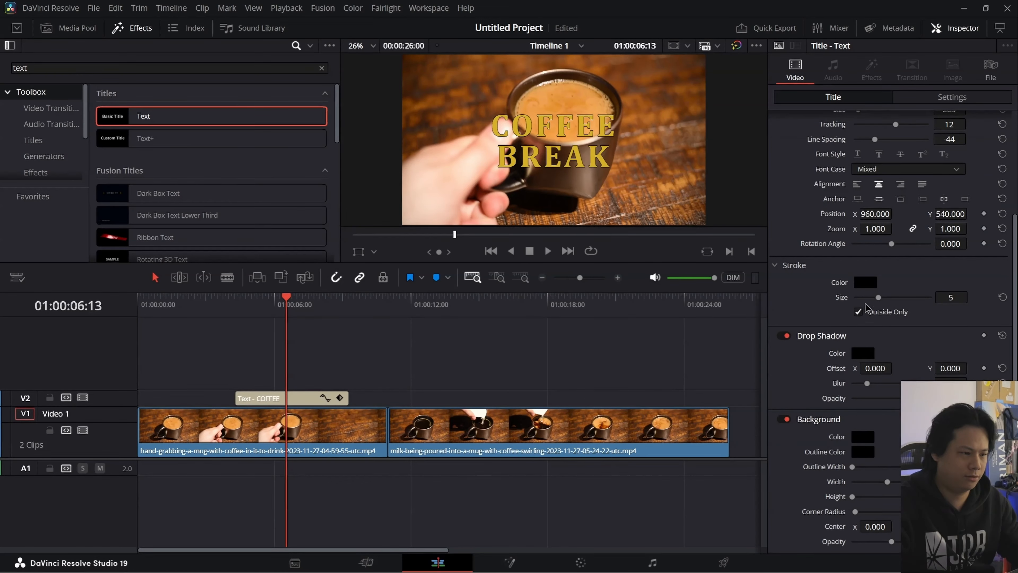
mouse_move(879, 301)
left_mouse_down()
mouse_move(916, 301)
mouse_move(910, 308)
left_mouse_up()
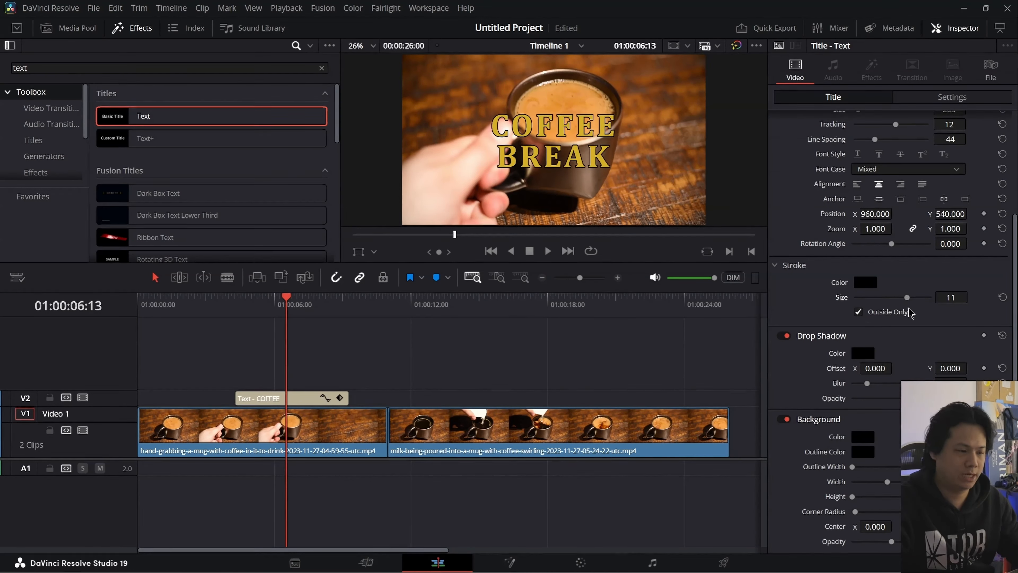
Step: Turn off Outside Only, set the stroke size to 12 to compare the lettering up close, and turn Outside Only back on
left_click(857, 312)
mouse_move(907, 298)
left_mouse_down()
mouse_move(895, 299)
mouse_move(921, 300)
mouse_move(914, 308)
left_mouse_up()
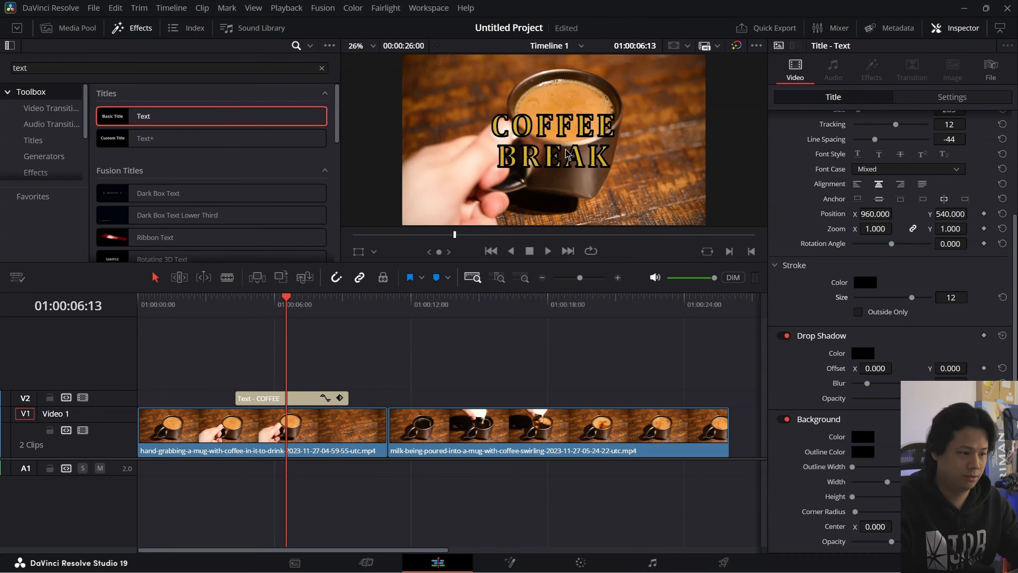
scroll(569, 155, "up", 6)
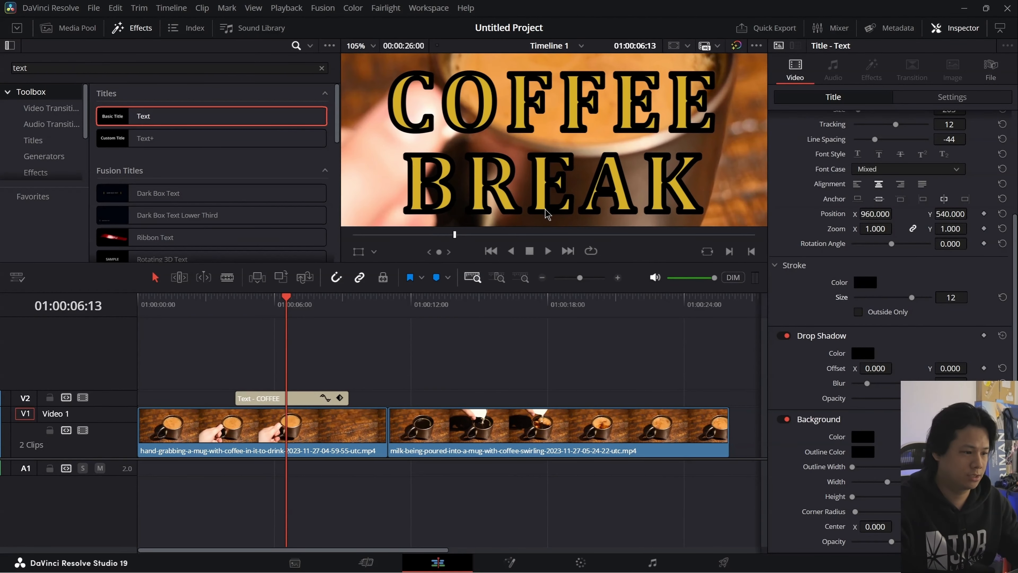
scroll(548, 214, "up", 3)
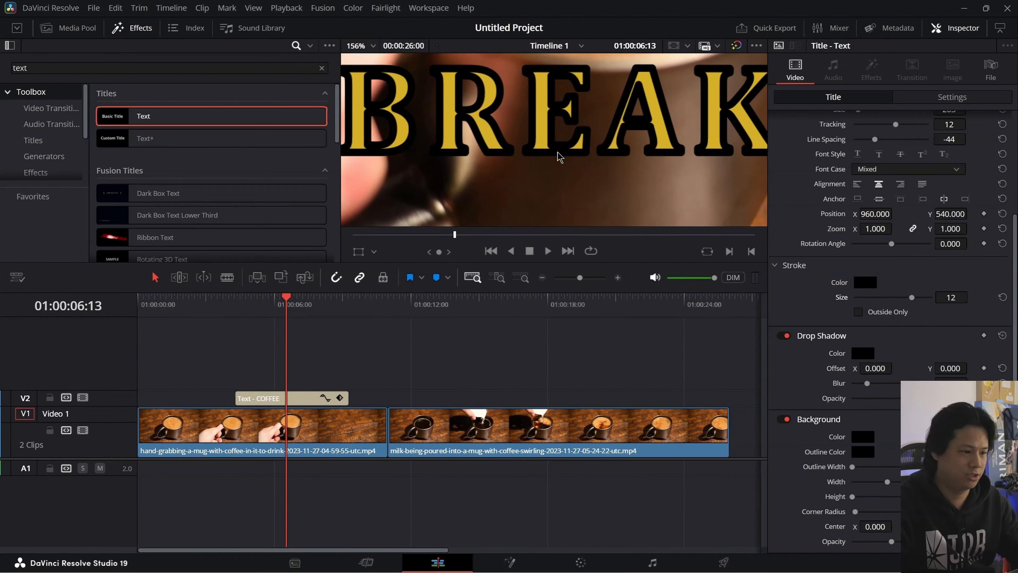
left_click(859, 312)
Step: Examine the title's outside-only stroke at closer and wider viewer magnifications
scroll(575, 155, "down", 6)
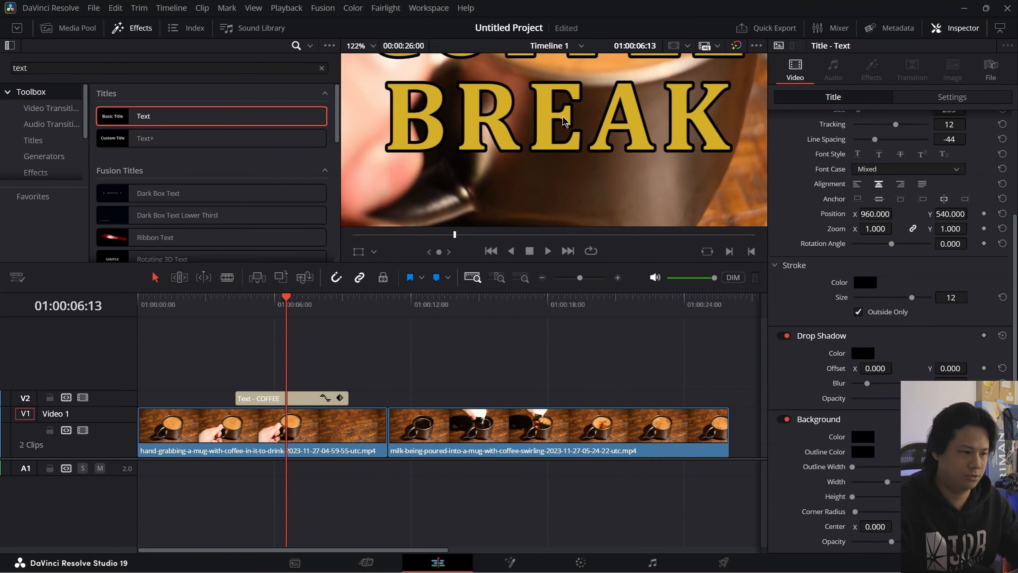
scroll(575, 154, "up", 2)
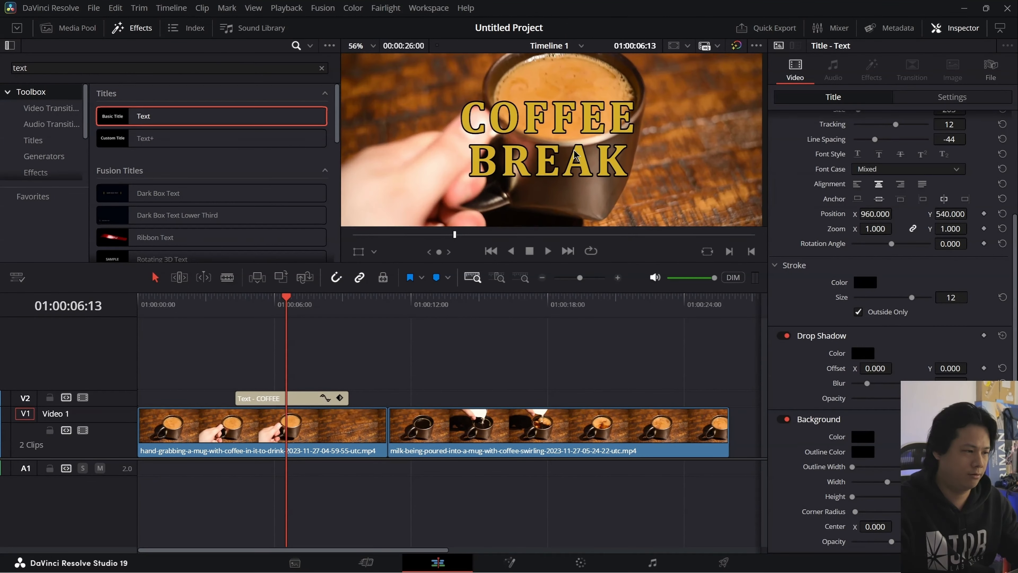
scroll(575, 154, "up", 1)
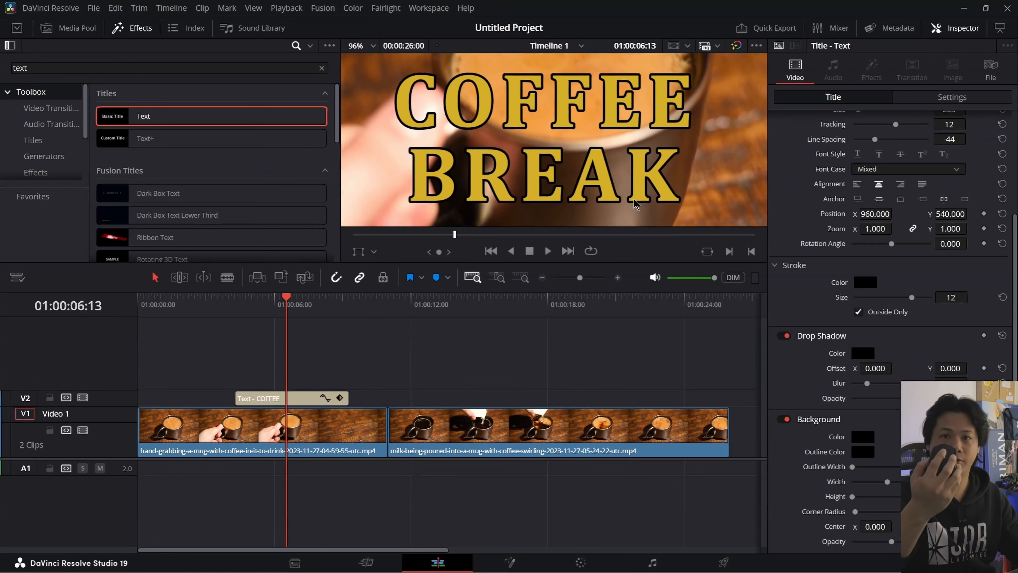
scroll(635, 204, "down", 2)
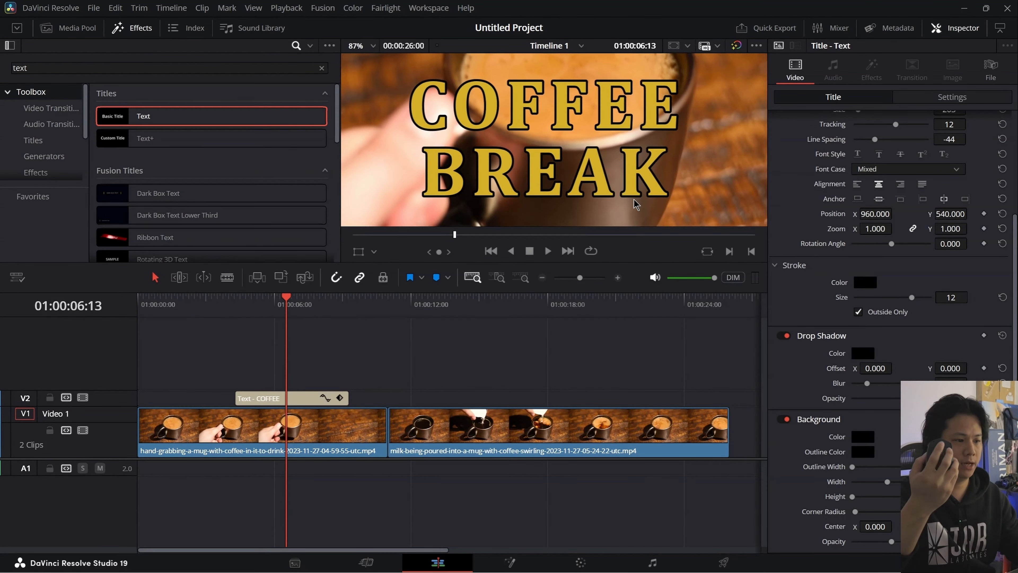
scroll(635, 204, "up", 1)
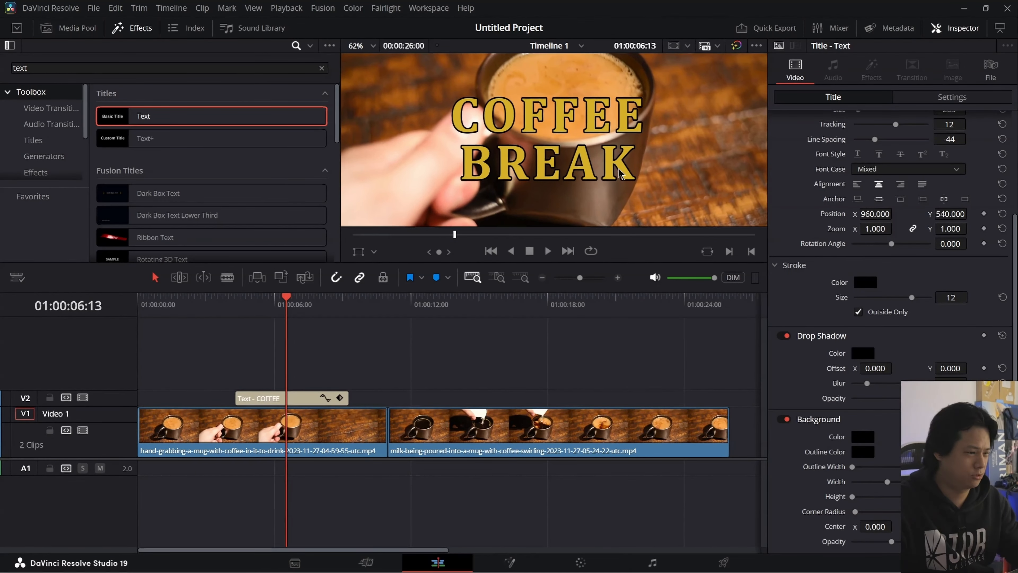
scroll(622, 138, "down", 2)
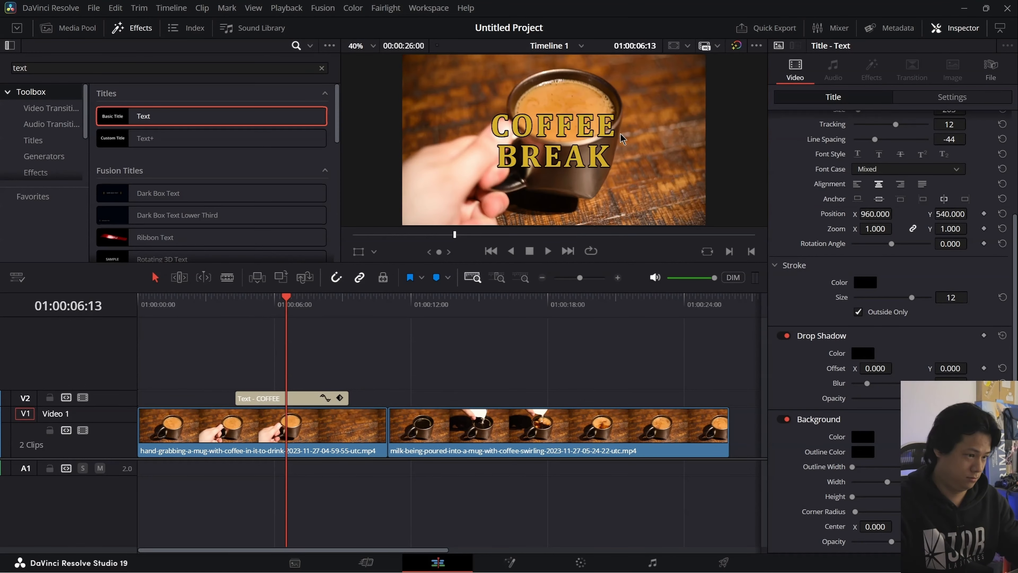
Step: Show the viewer at 100% (Actual Size), return it to Fit, and review the available zoom levels
left_click(373, 47)
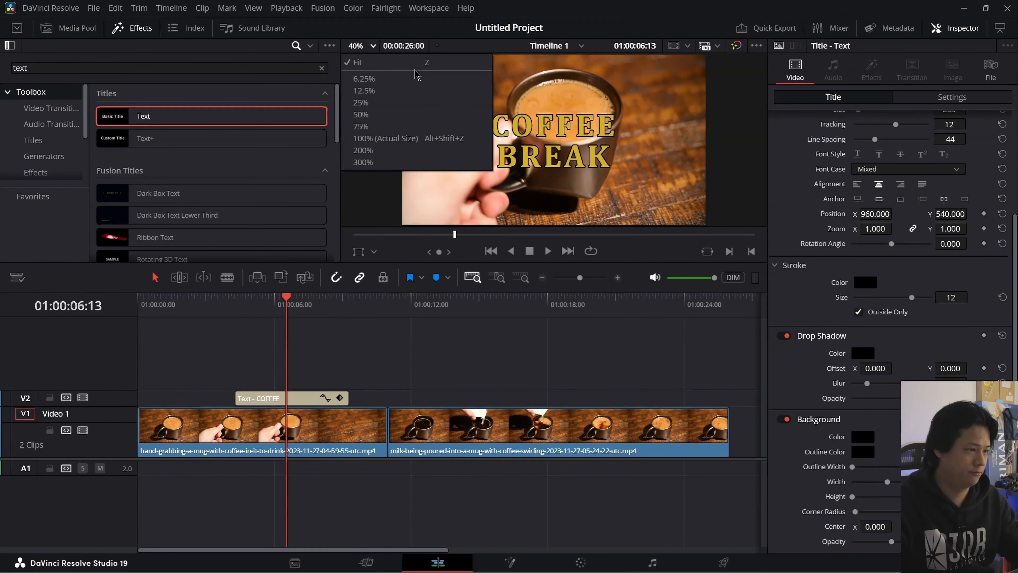
left_click(351, 138)
left_click(361, 45)
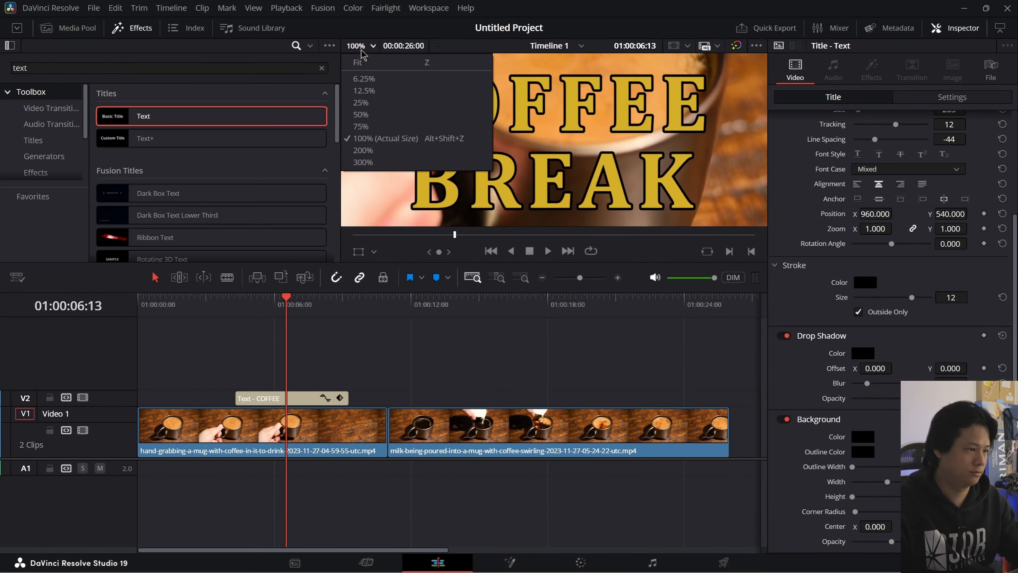
left_click(354, 62)
left_click(361, 45)
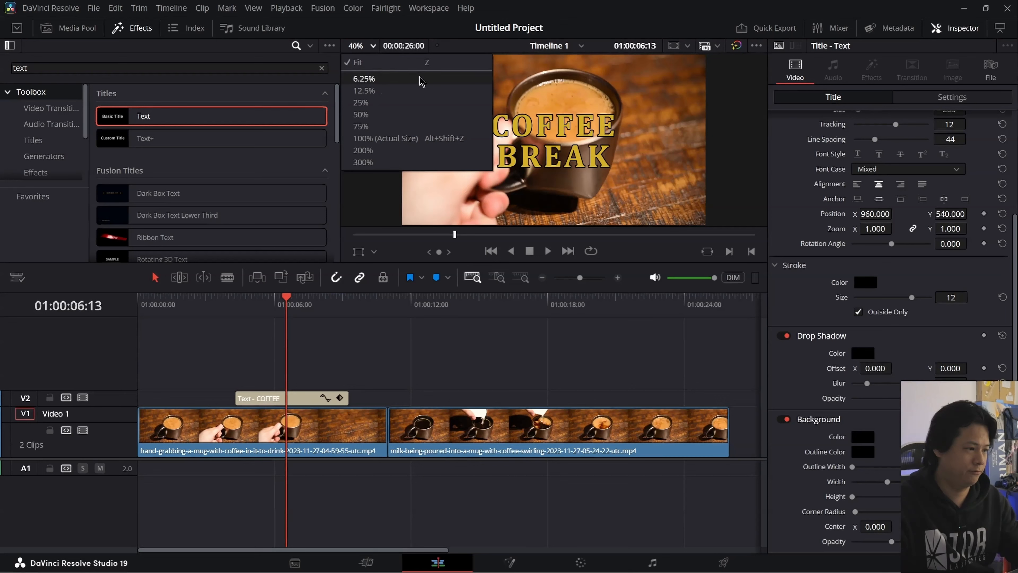
left_click(729, 135)
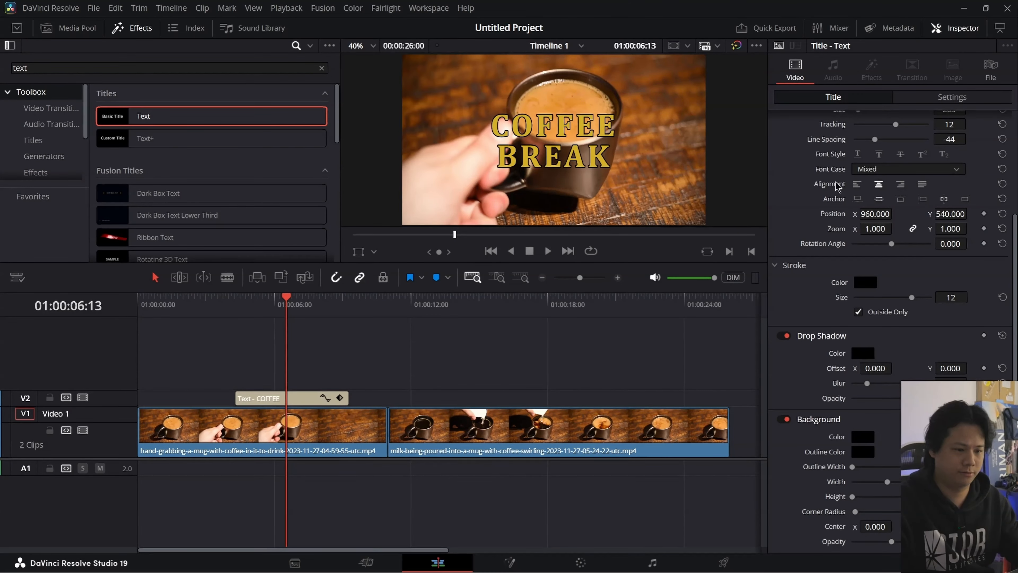
Step: Set the title's stroke size to 14 and its drop shadow offset to 1.000 in both X and Y
mouse_move(912, 297)
left_mouse_down()
mouse_move(931, 297)
mouse_move(922, 297)
left_mouse_up()
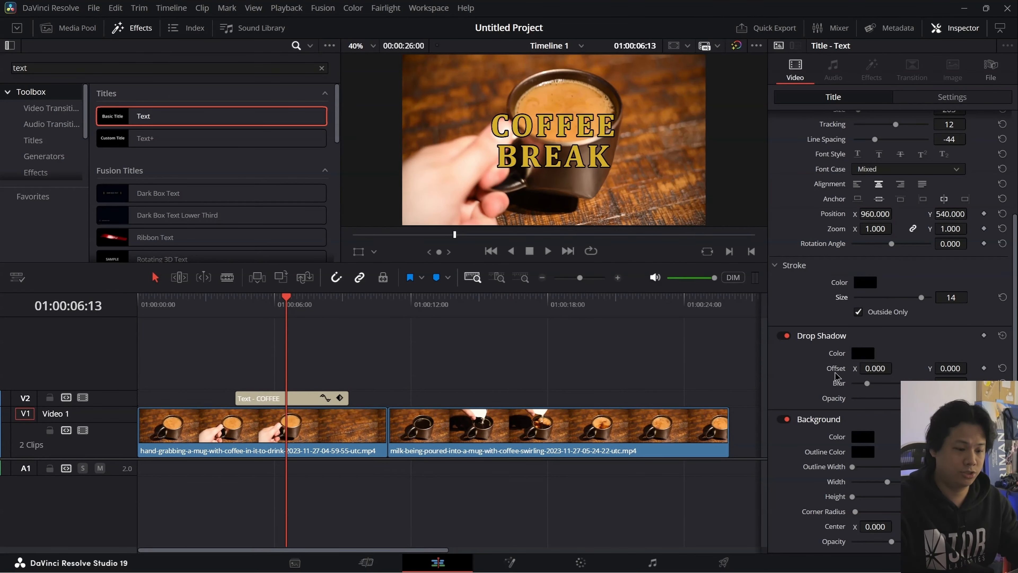
left_click(878, 368)
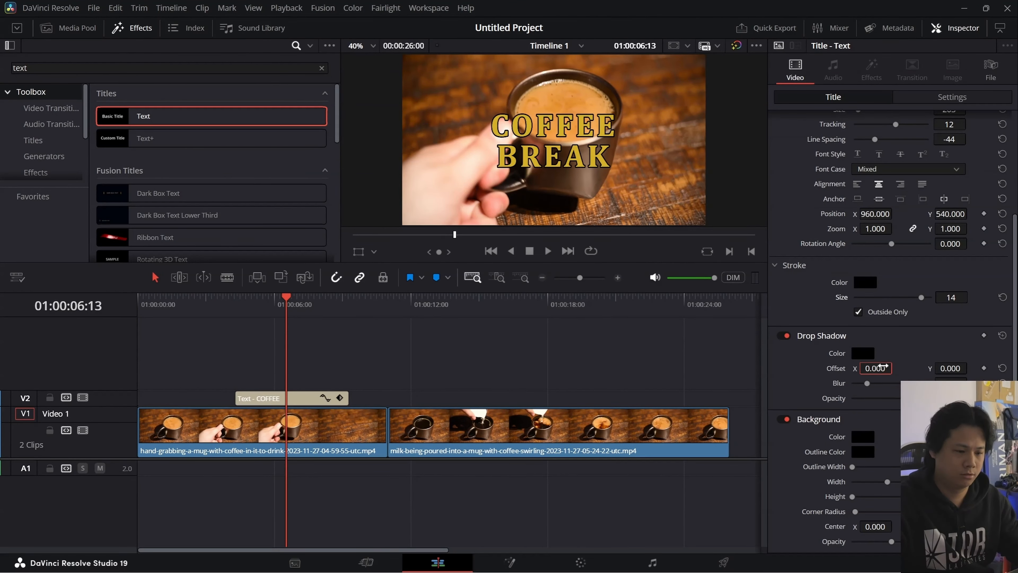
type("1")
key("Return")
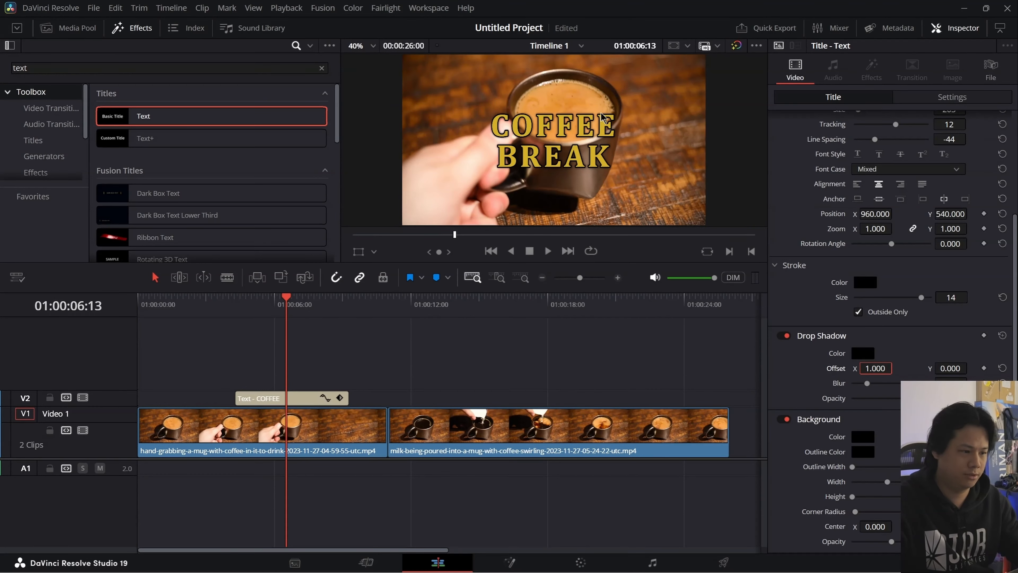
left_click(950, 368)
type("1")
key("Return")
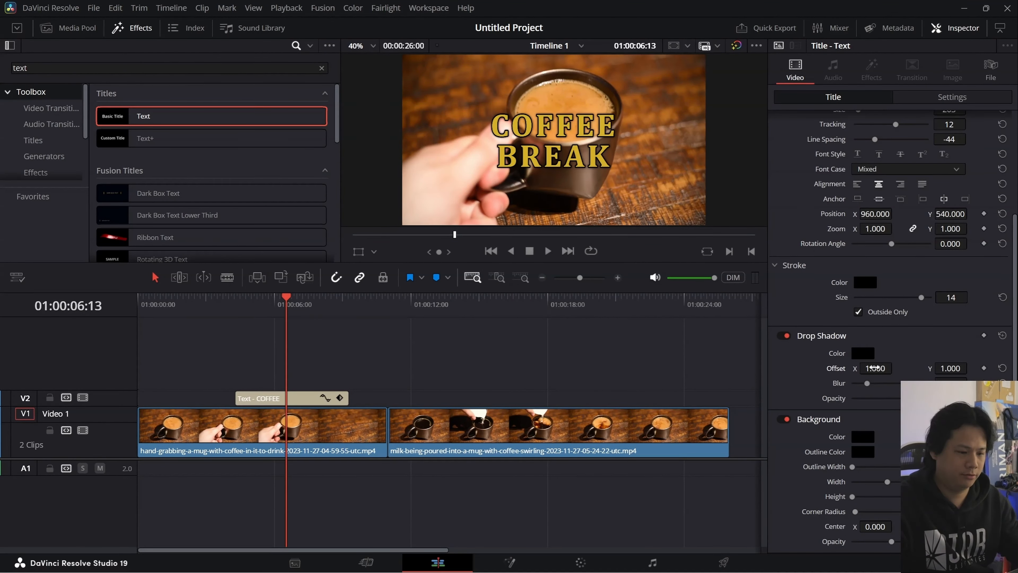
Step: Set the title's drop shadow offset to X 21.000 and Y -16.000, and lower the shadow's opacity
left_click_drag(875, 368, 888, 369)
mouse_move(950, 369)
left_mouse_down()
mouse_move(876, 367)
mouse_move(954, 368)
left_mouse_up()
left_click_drag(887, 413, 879, 414)
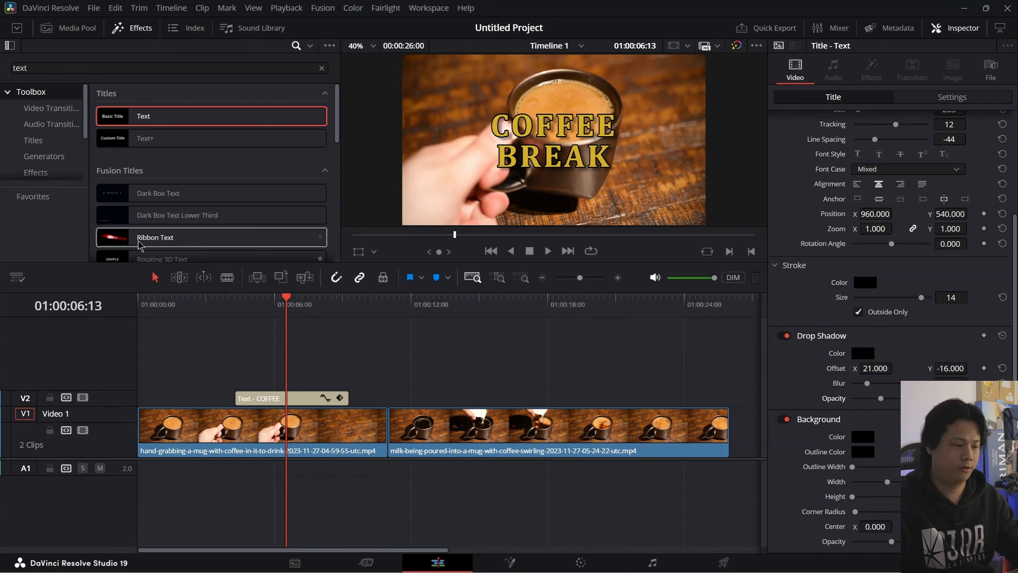
scroll(884, 334, "up", 4)
scroll(853, 305, "down", 4)
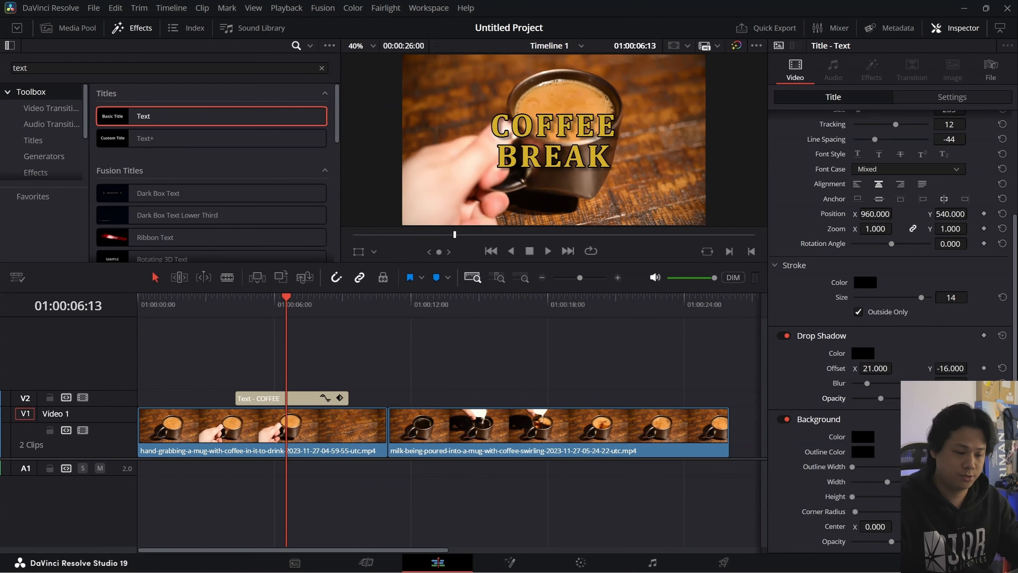
Step: Try a background box behind the title by increasing its height, narrowing its width around the lettering and raising its opacity
left_click_drag(949, 497, 1017, 497)
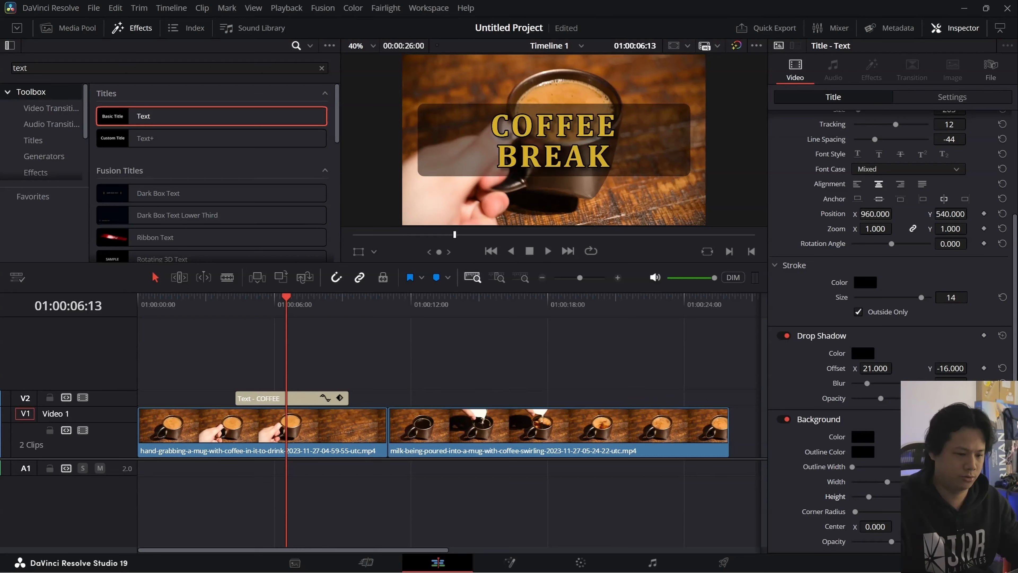
left_click_drag(949, 481, 887, 482)
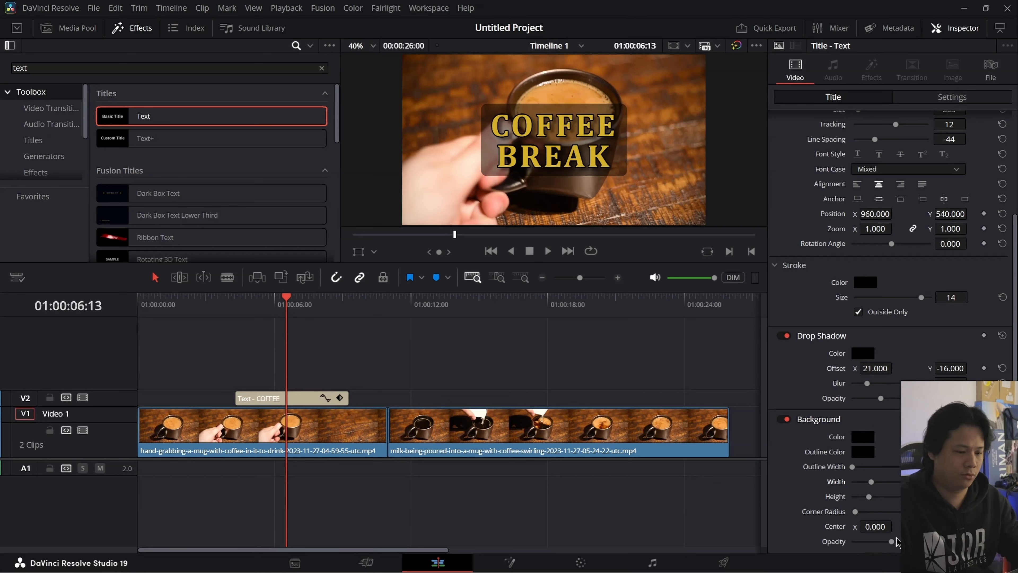
mouse_move(891, 542)
left_mouse_down()
mouse_move(900, 542)
mouse_move(853, 543)
mouse_move(904, 543)
left_mouse_up()
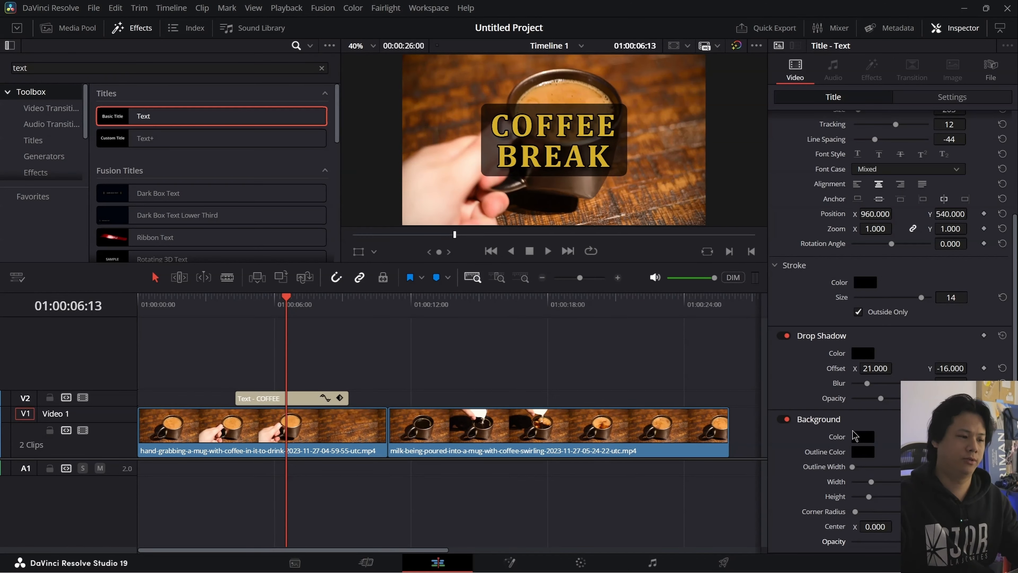
Step: Toggle the title's background off, restore it by undoing, and reduce its height to the minimum to remove the box
left_click(785, 419)
key("ctrl+z")
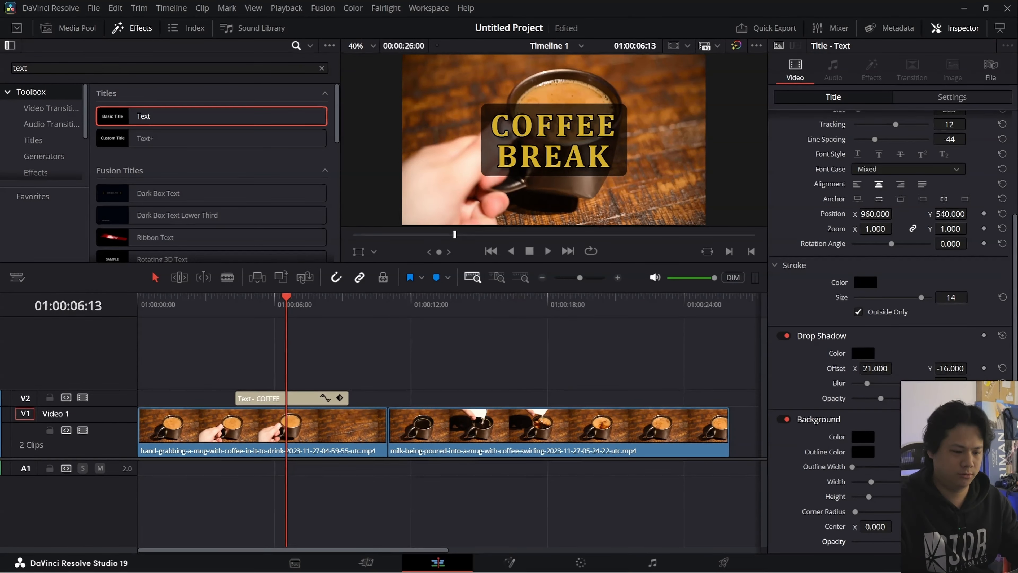
left_click_drag(869, 497, 836, 498)
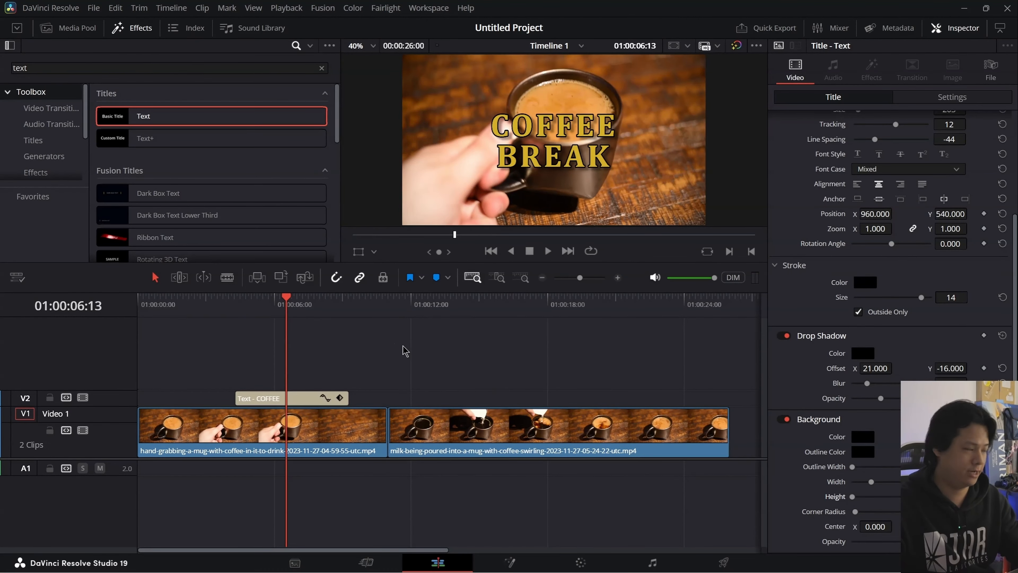
Step: Shift the COFFEE BREAK title slightly earlier on V2 and place a Text+ title above the milk-pouring clip, parking the playhead over it
mouse_move(281, 308)
left_mouse_down()
mouse_move(290, 311)
mouse_move(277, 319)
mouse_move(293, 320)
left_mouse_up()
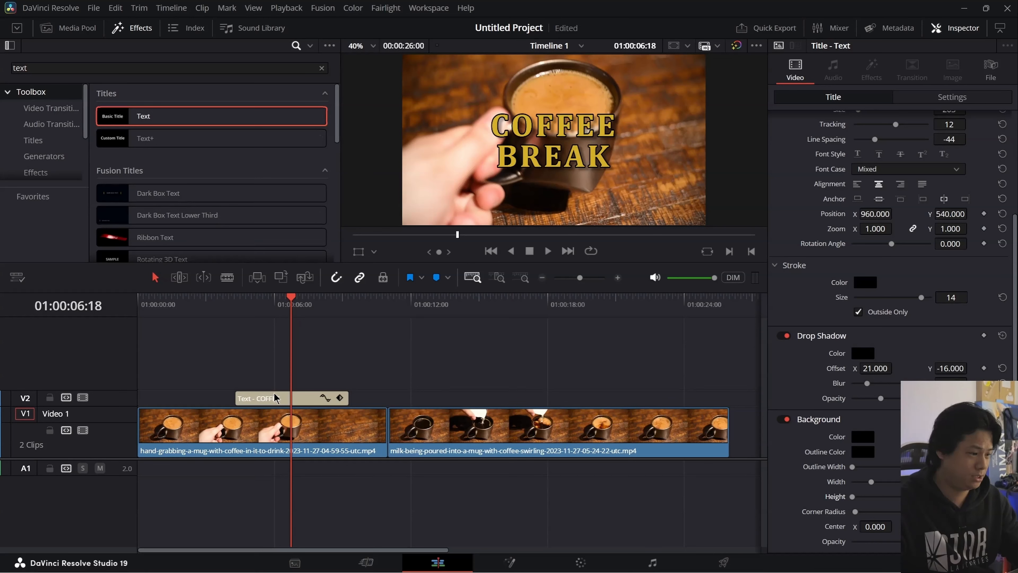
mouse_move(275, 397)
left_mouse_down()
mouse_move(226, 398)
mouse_move(268, 398)
left_mouse_up()
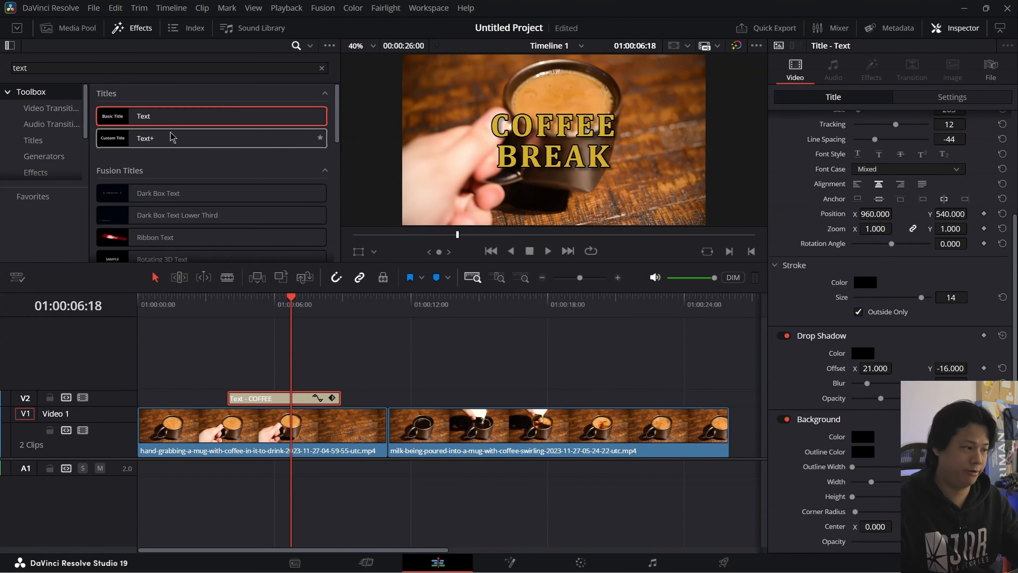
left_click_drag(146, 138, 366, 400)
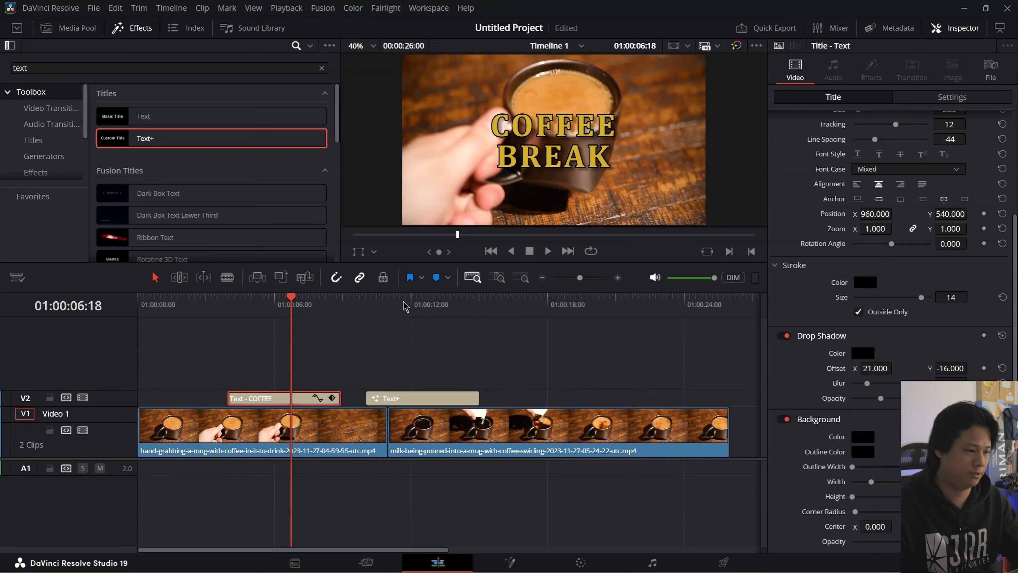
left_click_drag(405, 305, 430, 357)
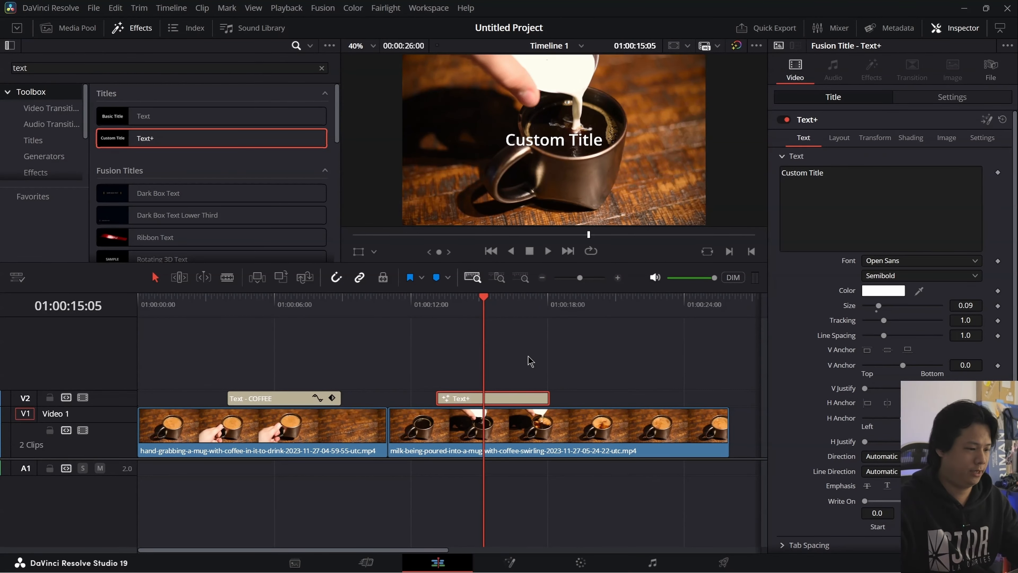
scroll(519, 350, "right", 3)
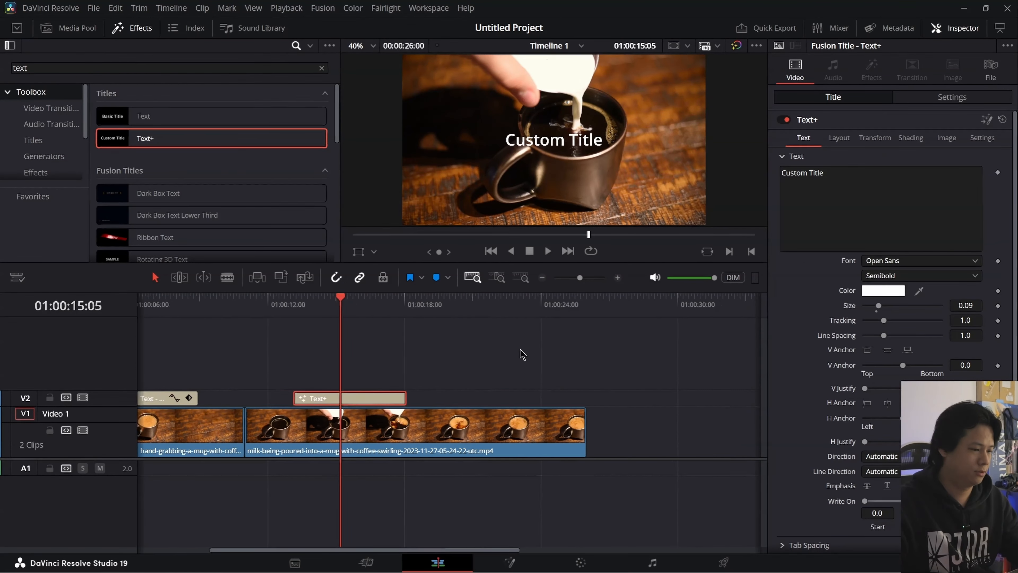
scroll(443, 362, "left", 2)
left_click_drag(431, 304, 401, 309)
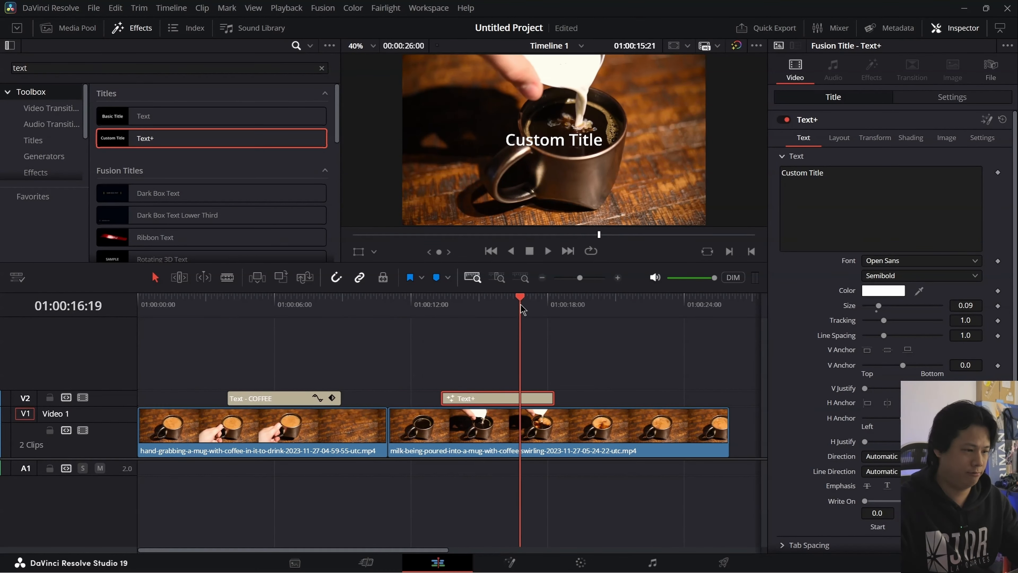
left_click_drag(521, 309, 493, 308)
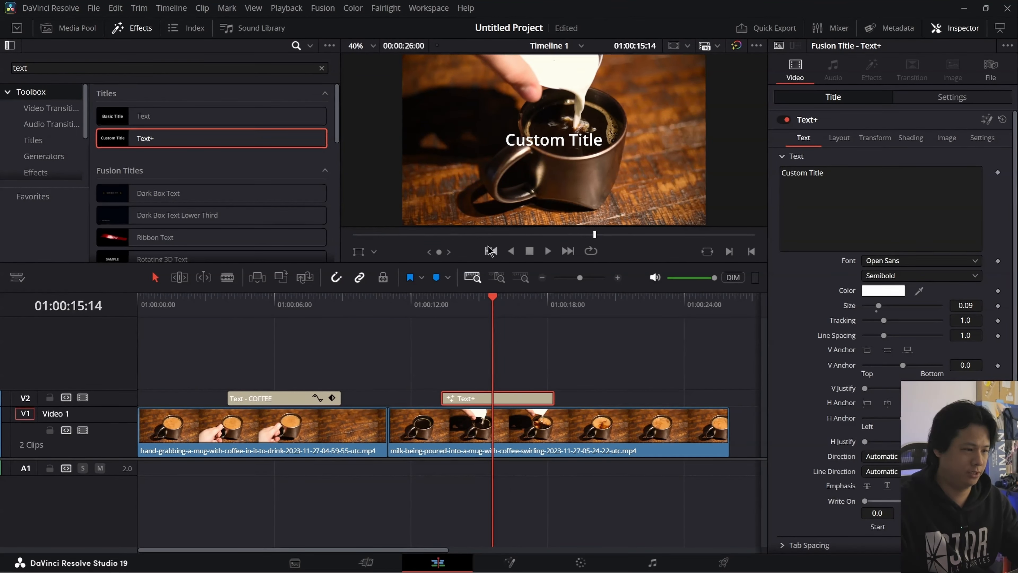
Step: Replace the Text+ title's default wording with "GOT MILK?"
left_click(817, 202)
triple_click(808, 175)
key("BackSpace")
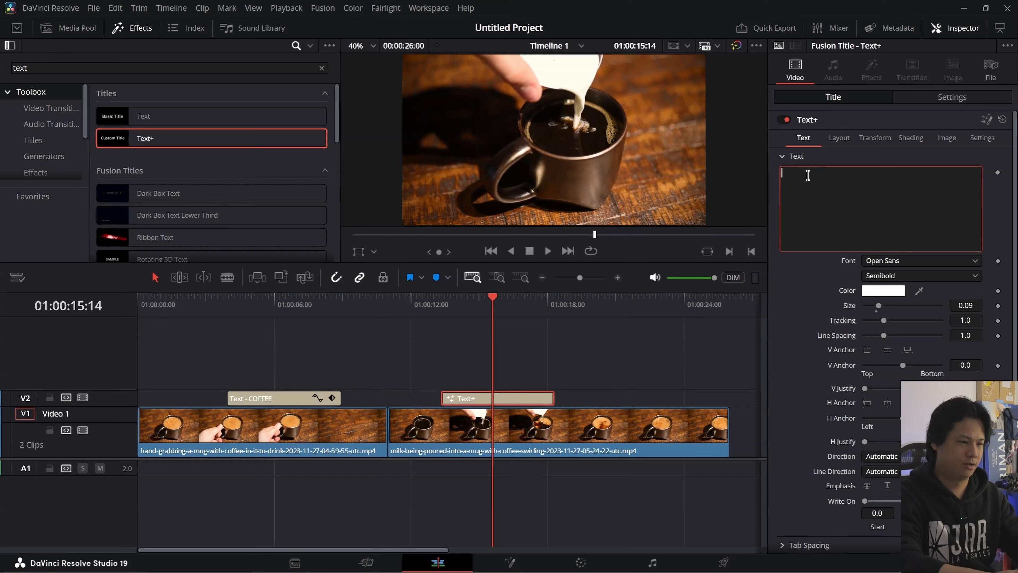
type("GOT MI")
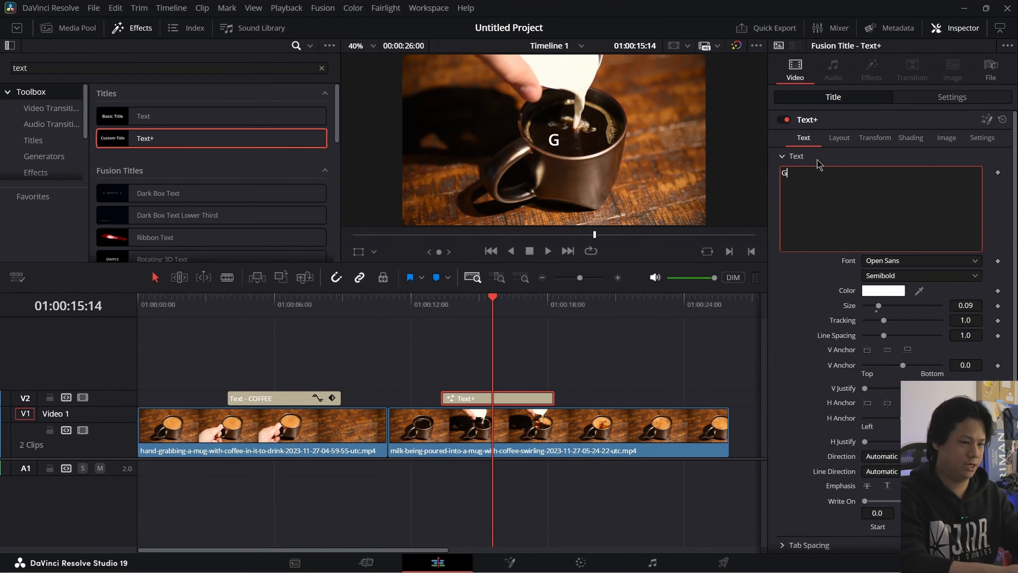
type("?")
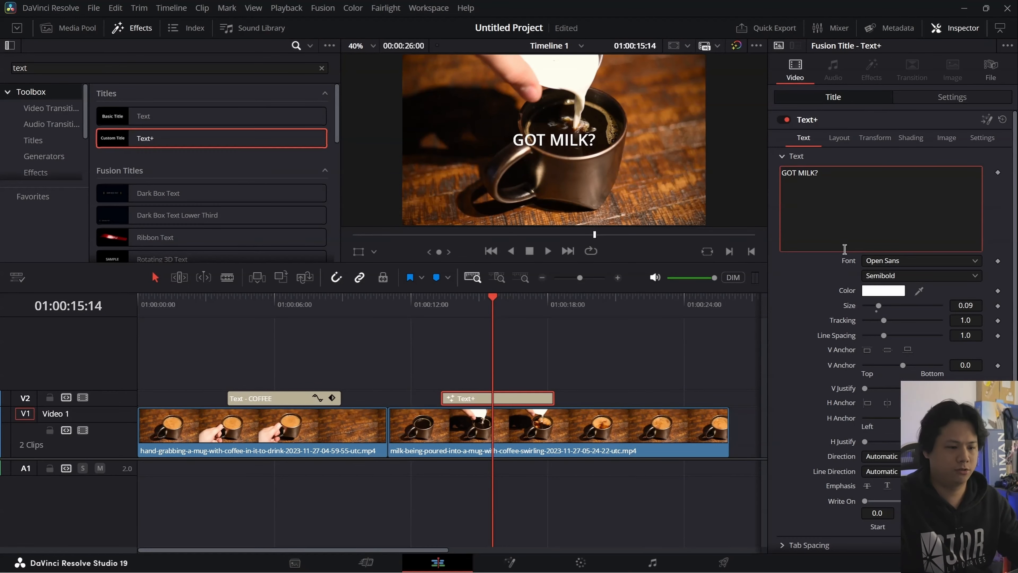
Step: Set the GOT MILK? title's font to Ravie and check which styles the font offers
left_click(888, 261)
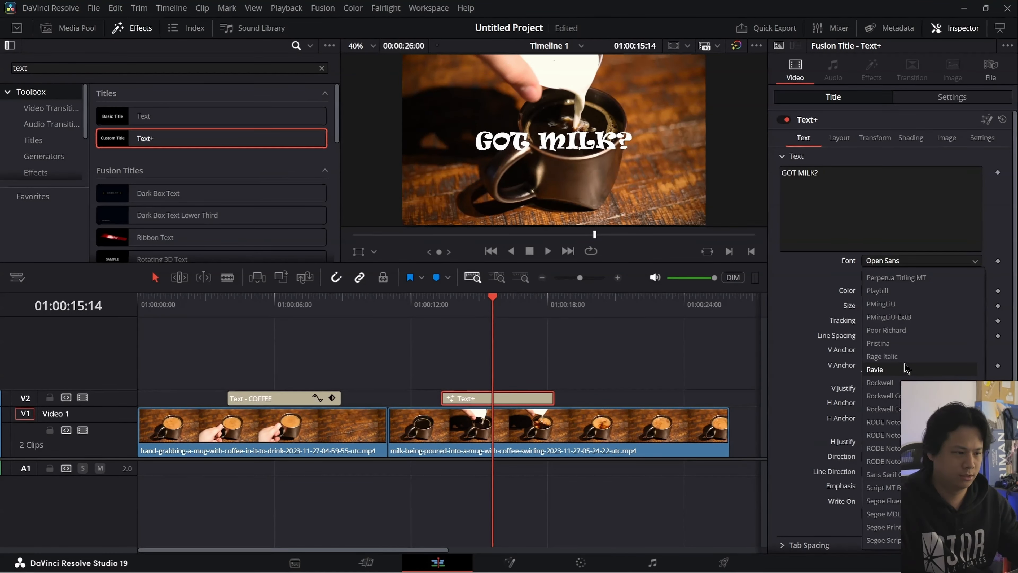
left_click(878, 369)
left_click(891, 277)
left_click(891, 280)
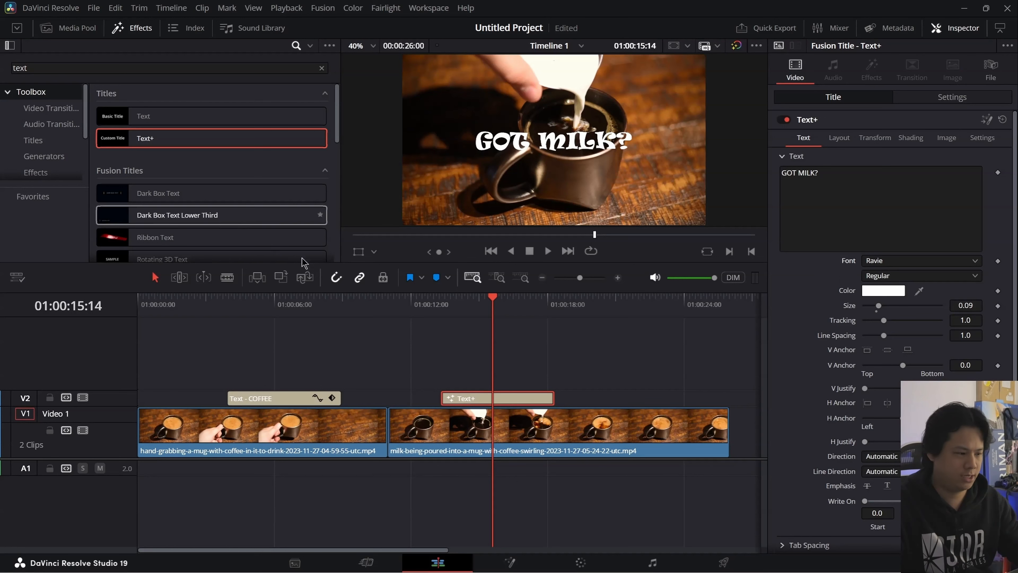
Step: Compare the COFFEE BREAK title's text settings with those of the GOT MILK? title, including the available font styles
left_click_drag(303, 306, 283, 309)
left_click(294, 397)
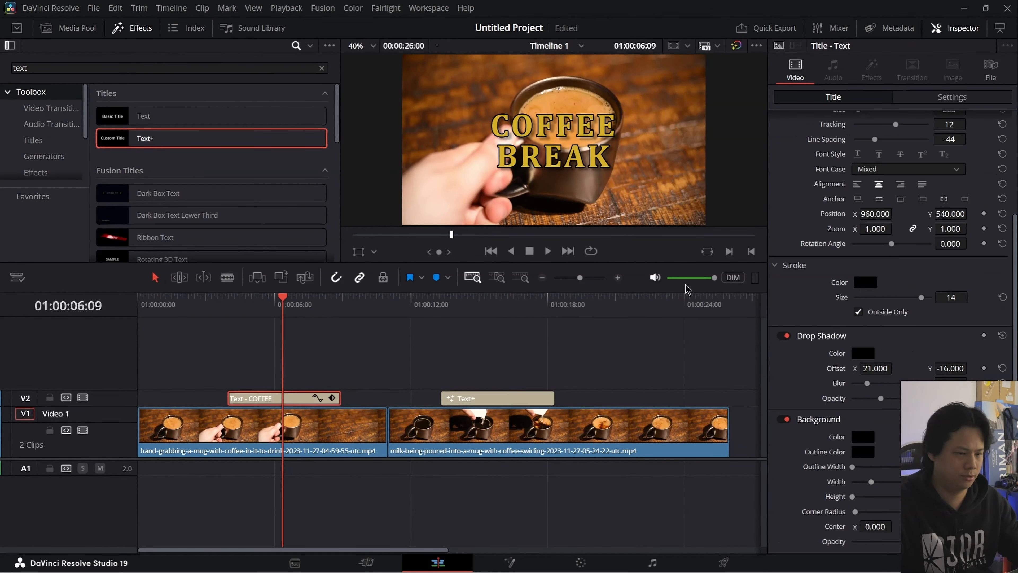
scroll(814, 256, "up", 4)
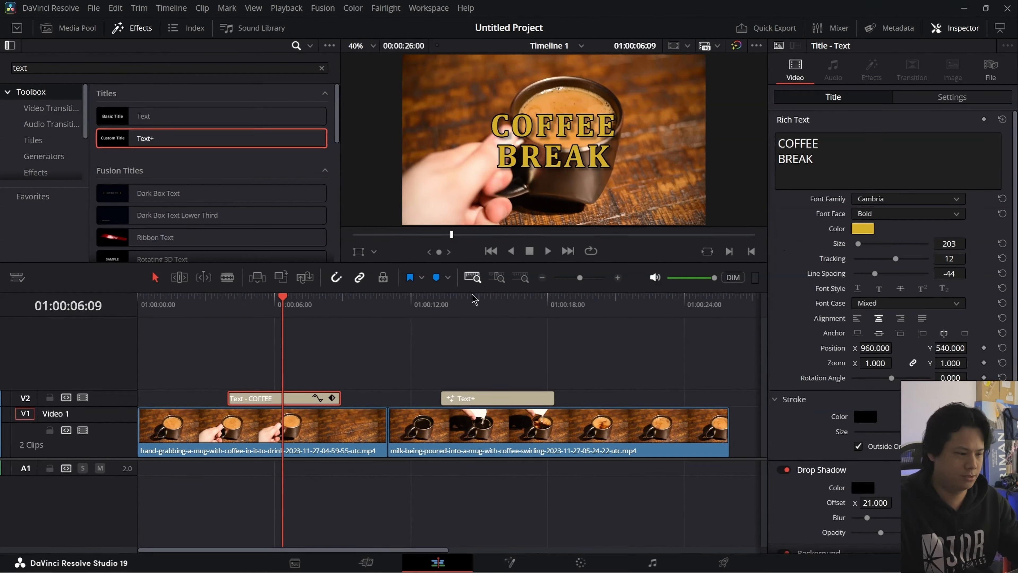
left_click(490, 307)
left_click(515, 397)
left_click(878, 276)
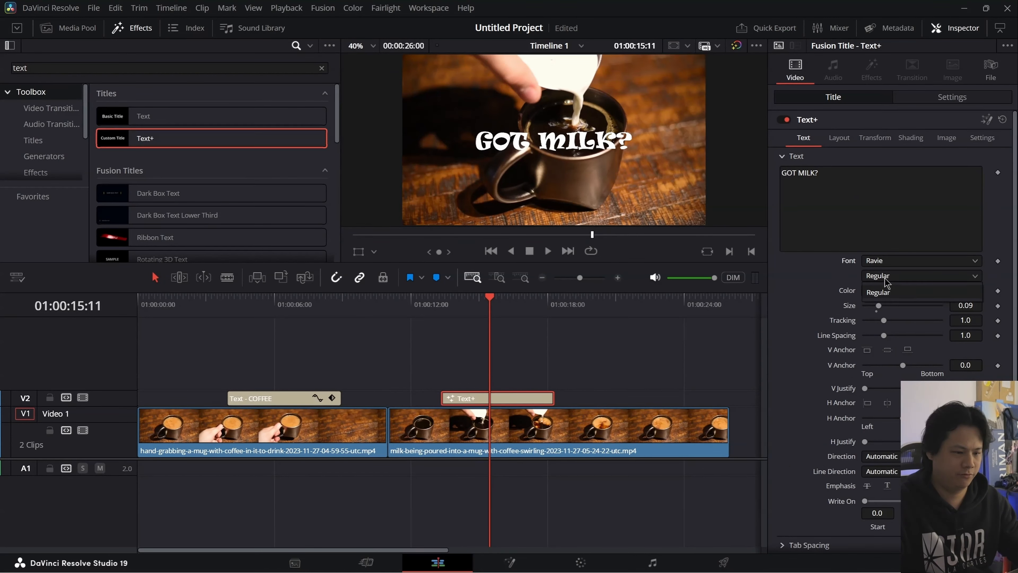
left_click(843, 272)
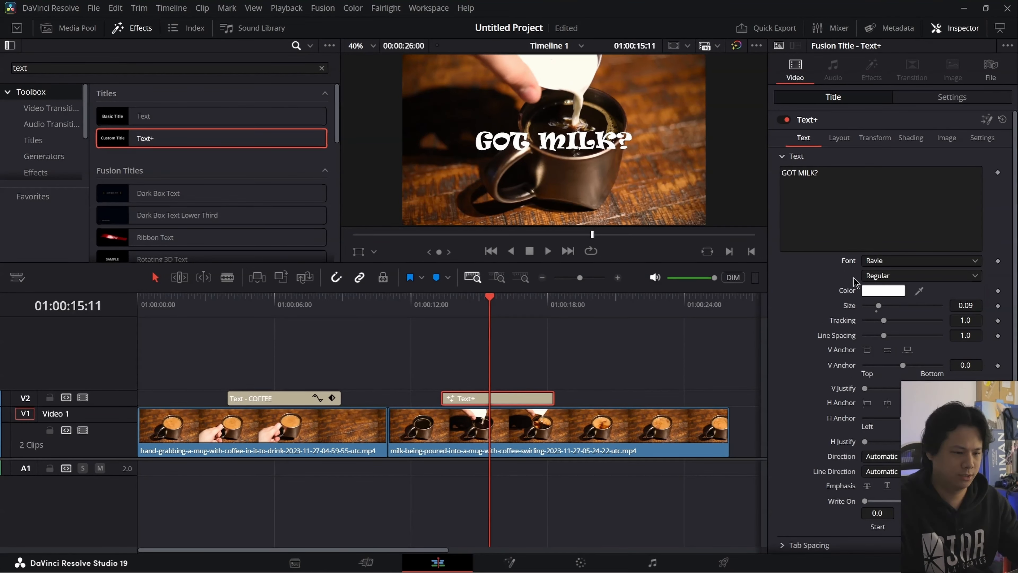
left_click(914, 278)
left_click(914, 281)
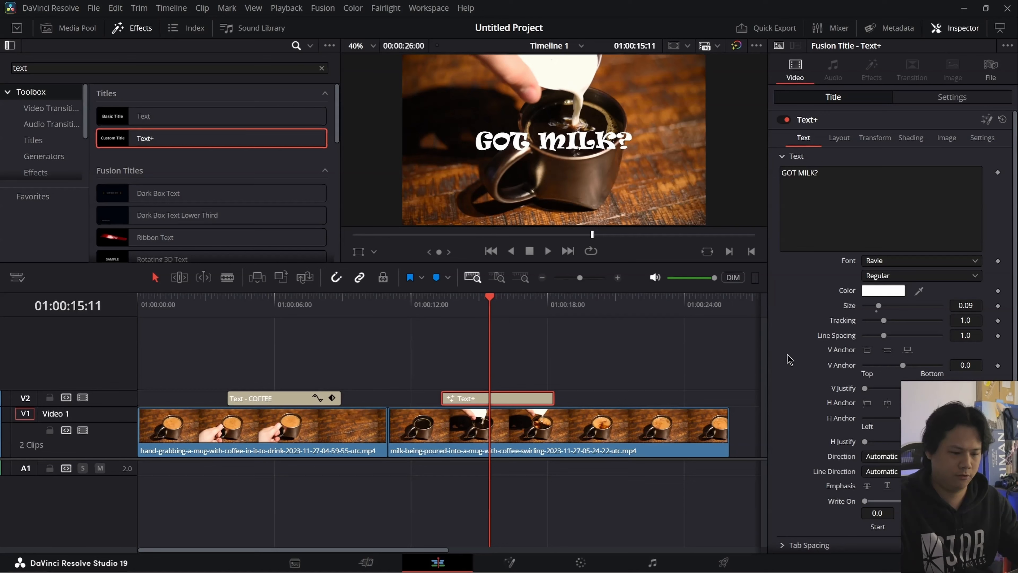
Step: Animate the GOT MILK? title's Write On end from fully hidden at 01:00:13:08 to fully written at 01:00:15:19
scroll(790, 361, "down", 1)
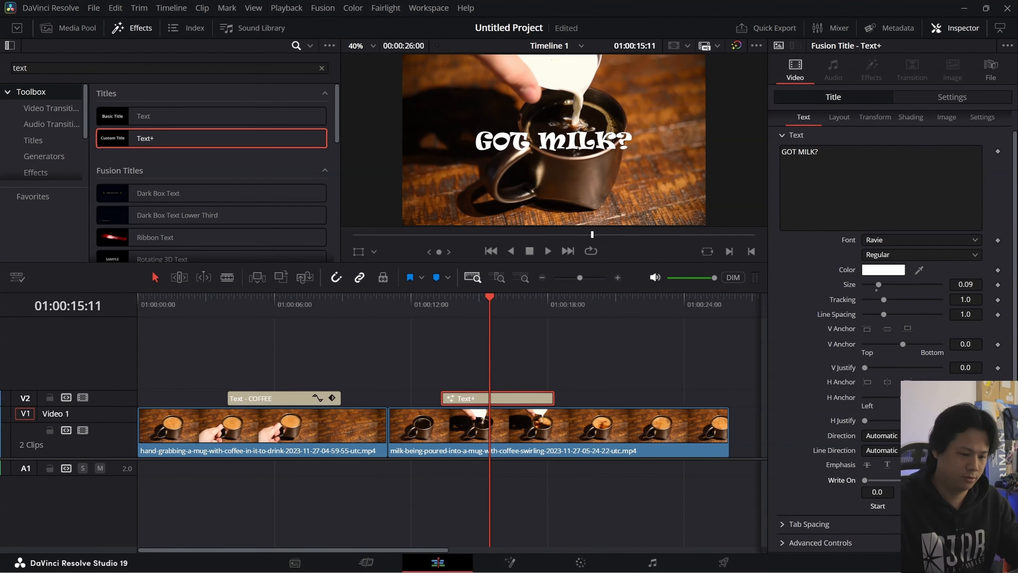
mouse_move(943, 480)
left_mouse_down()
mouse_move(864, 475)
mouse_move(940, 480)
left_mouse_up()
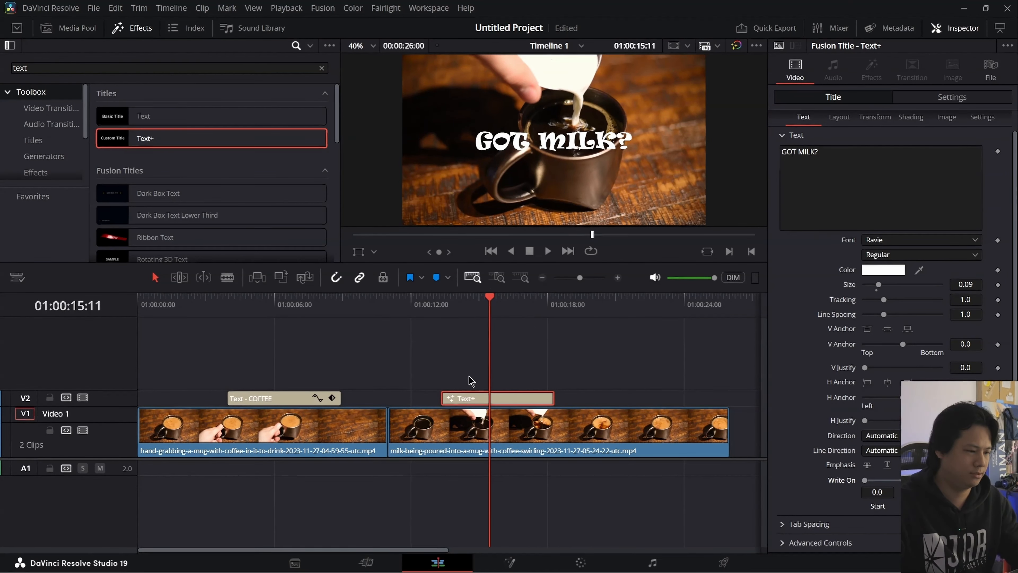
left_click_drag(469, 375, 365, 359)
left_click(342, 315)
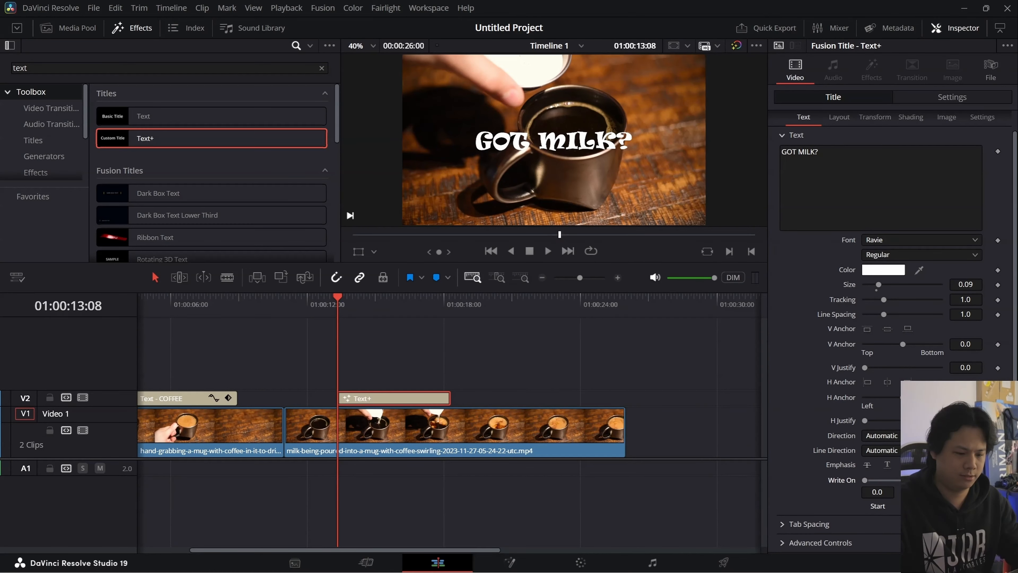
left_click_drag(940, 481, 864, 478)
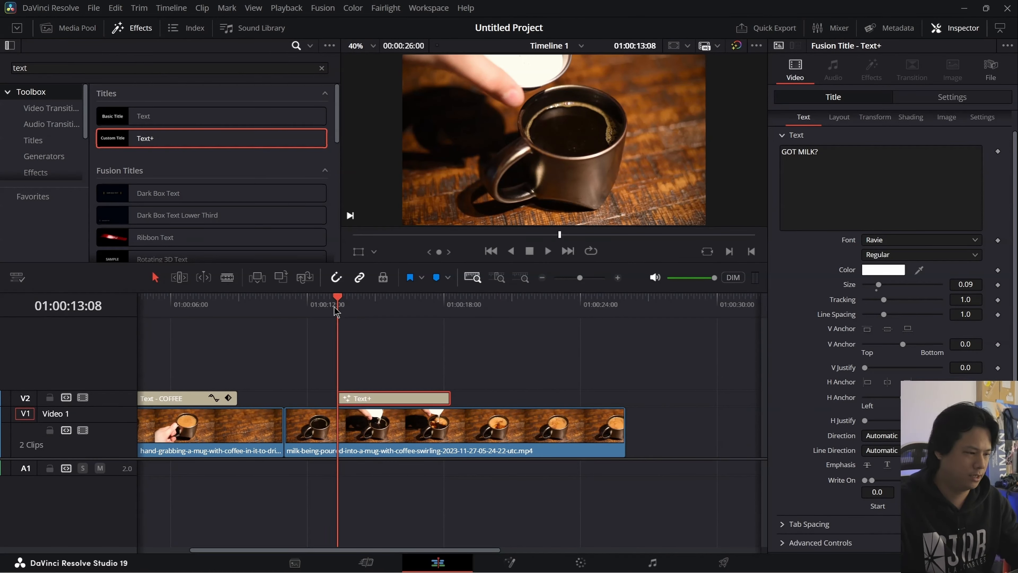
left_click_drag(339, 310, 393, 315)
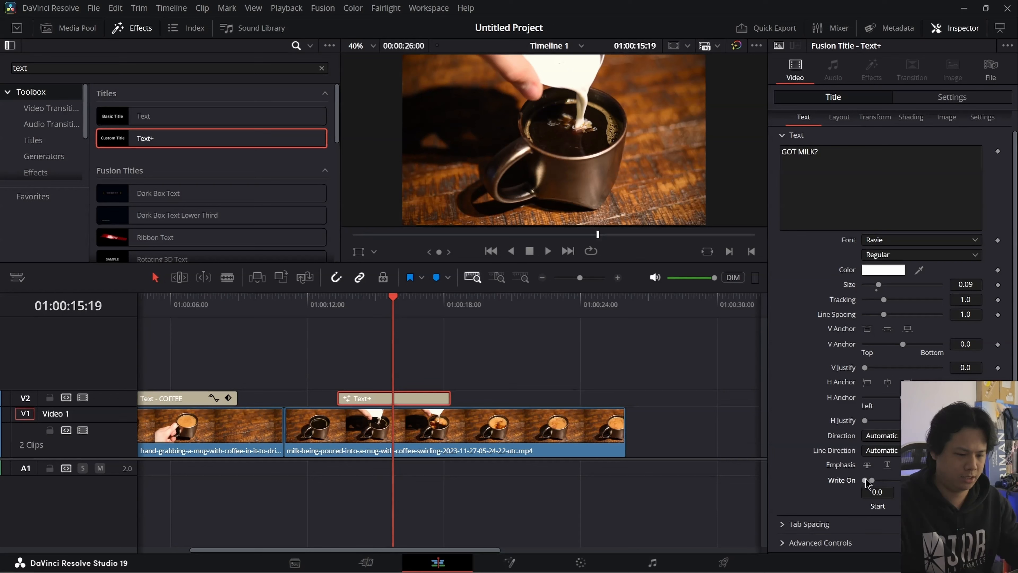
left_click_drag(873, 481, 943, 481)
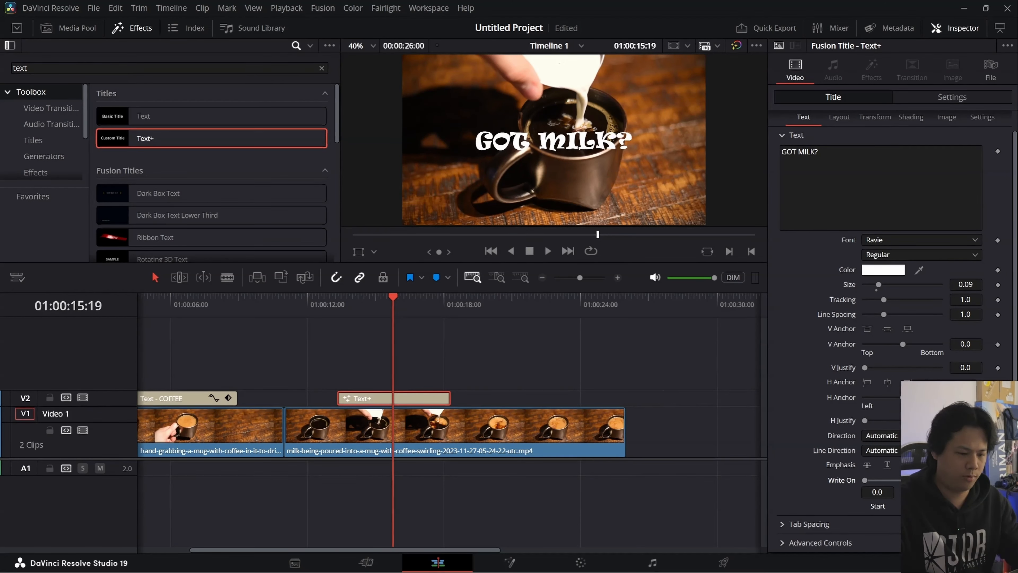
Step: Play the GOT MILK? title from its start to check the Write On animation
left_click_drag(319, 312, 336, 314)
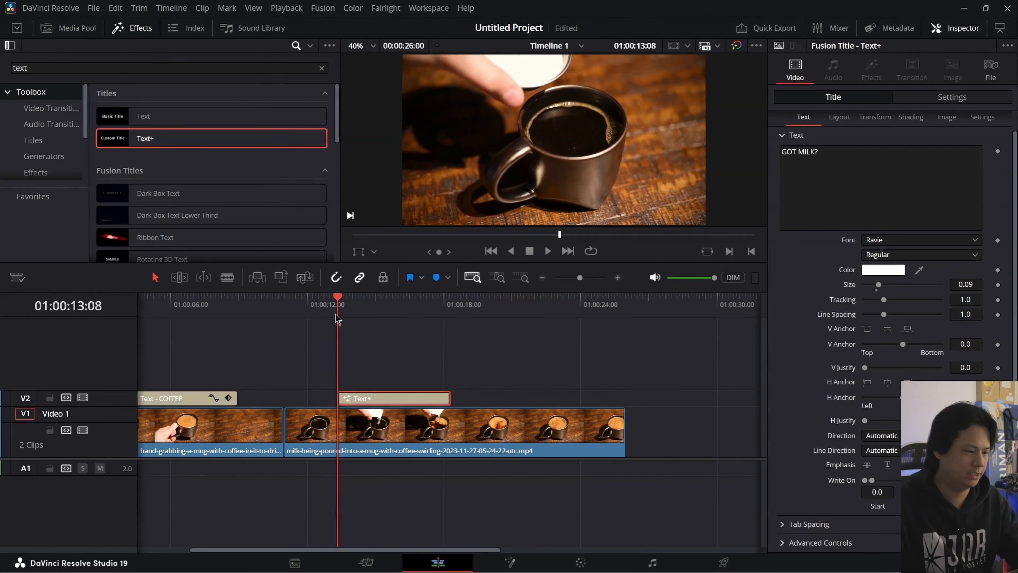
key("space")
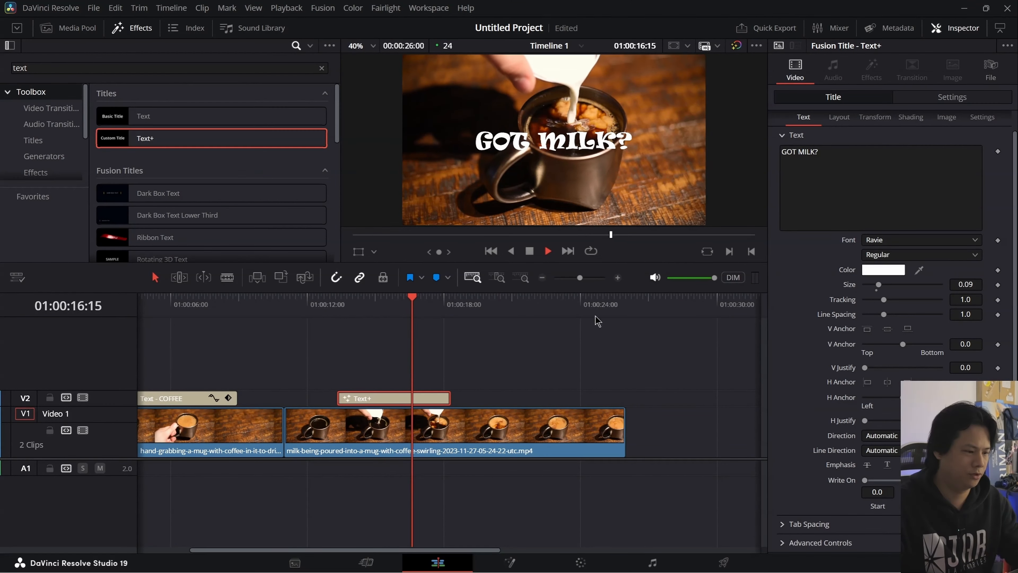
key("space")
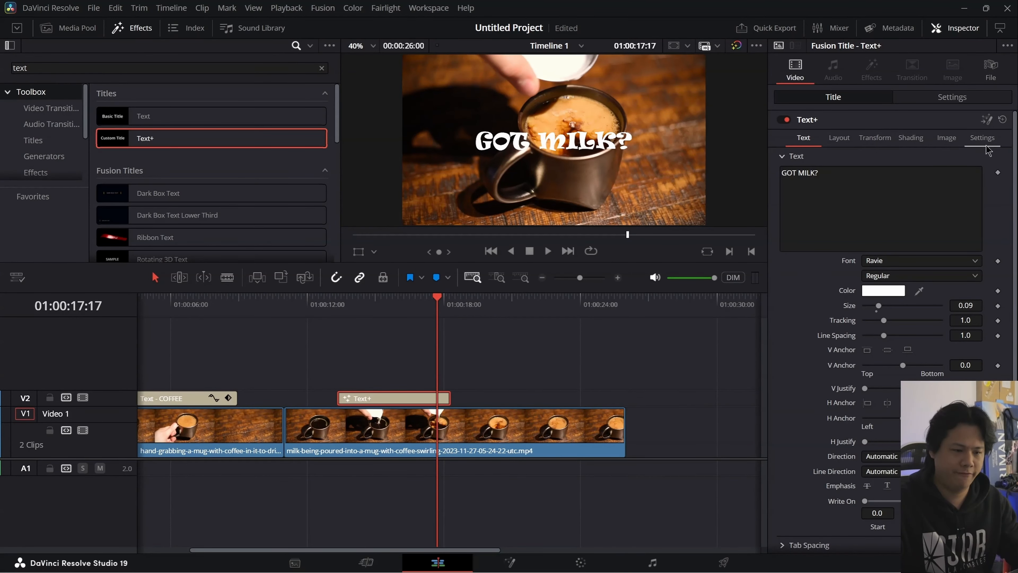
Step: Show the Layout settings of the GOT MILK? title
left_click(783, 157)
left_click(778, 156)
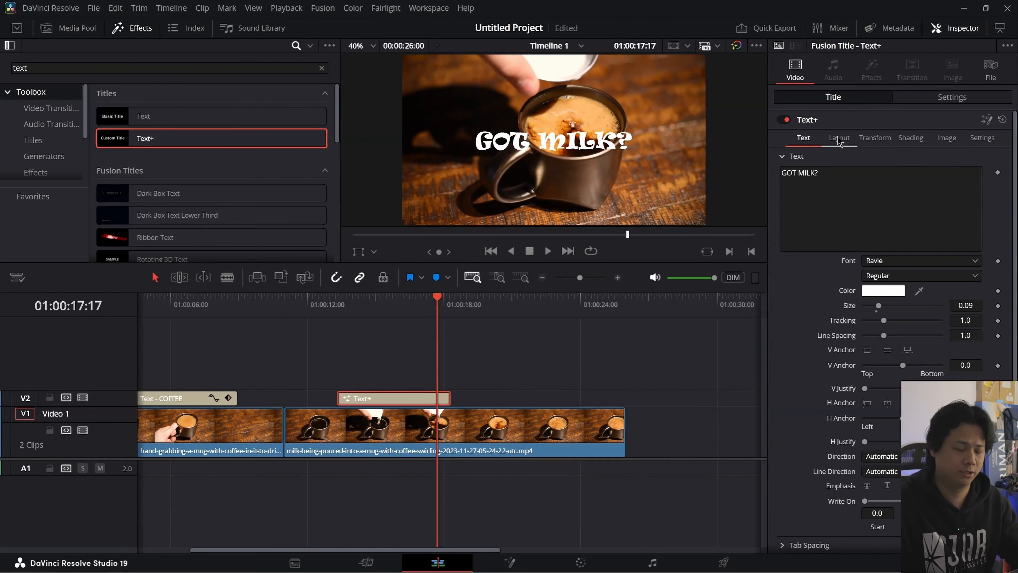
left_click(841, 141)
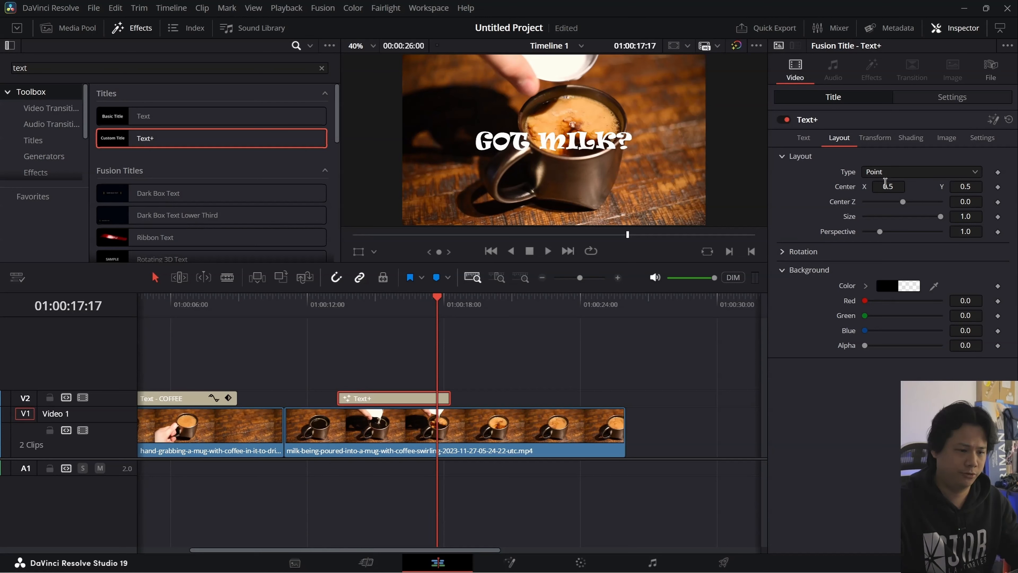
Step: Try shifting the GOT MILK? title horizontally in its Layout, check the COFFEE BREAK title's settings for comparison, and reset the center
left_click_drag(886, 182, 885, 189)
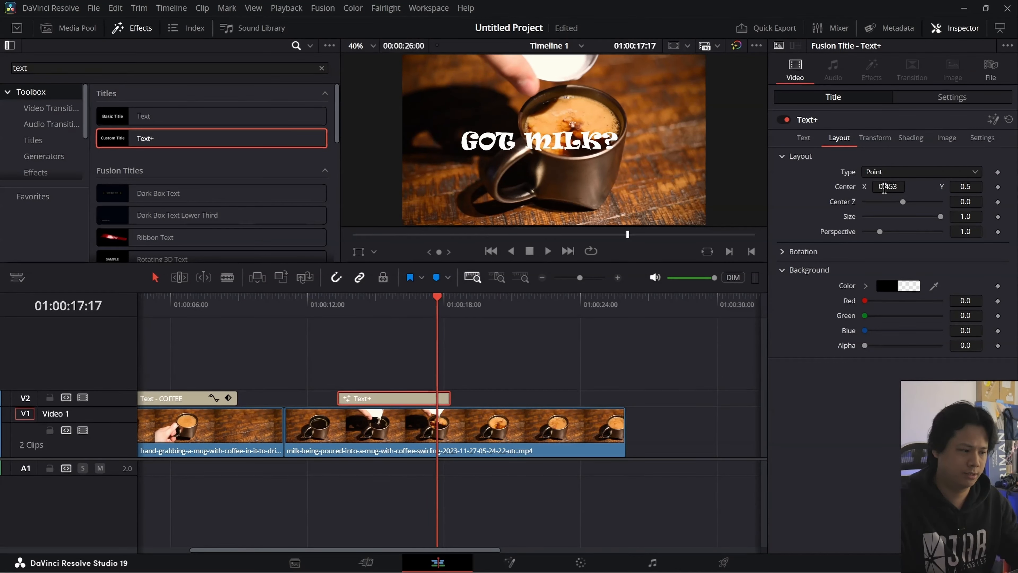
left_click(188, 304)
left_click(190, 398)
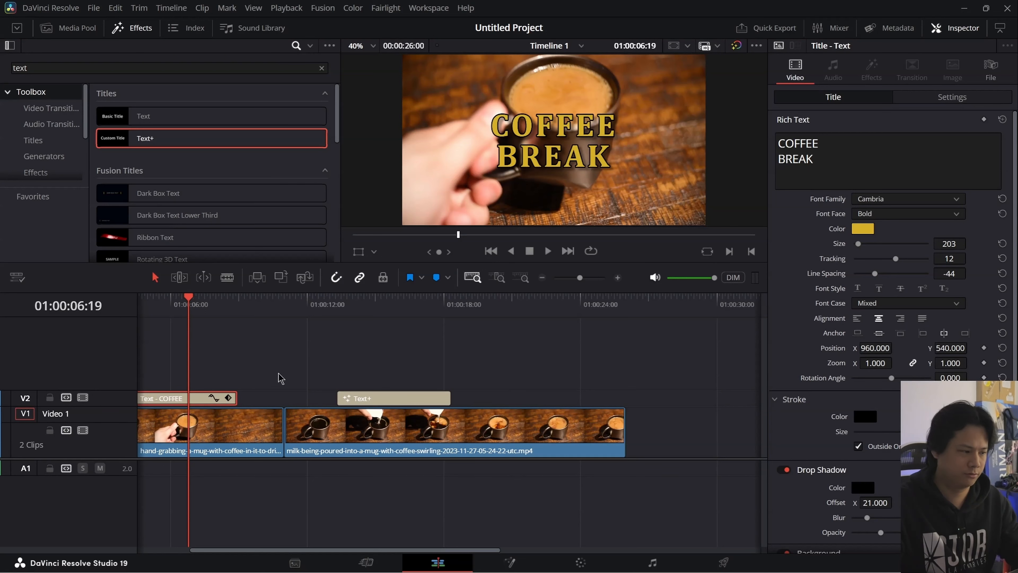
left_click(389, 305)
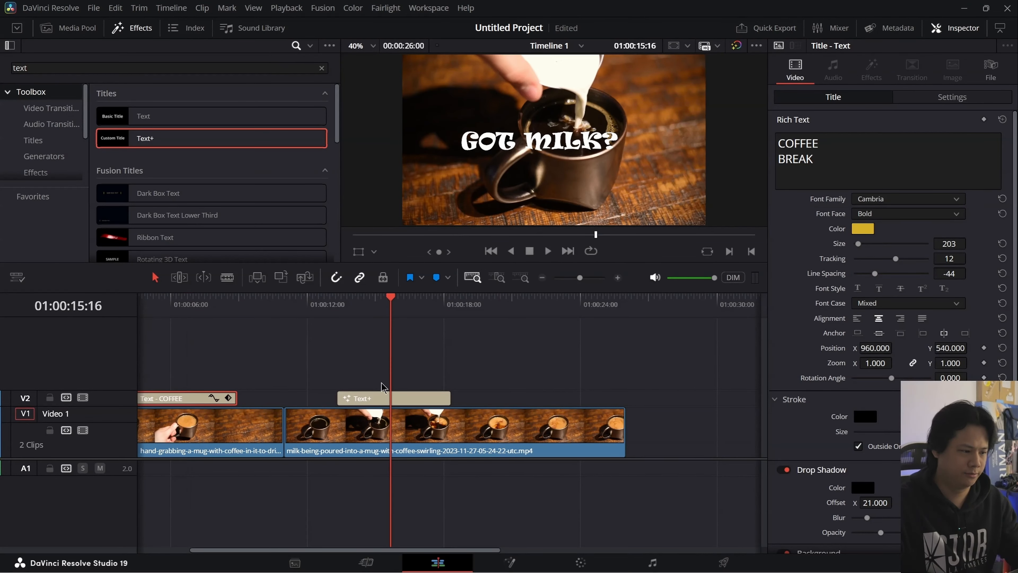
left_click(388, 400)
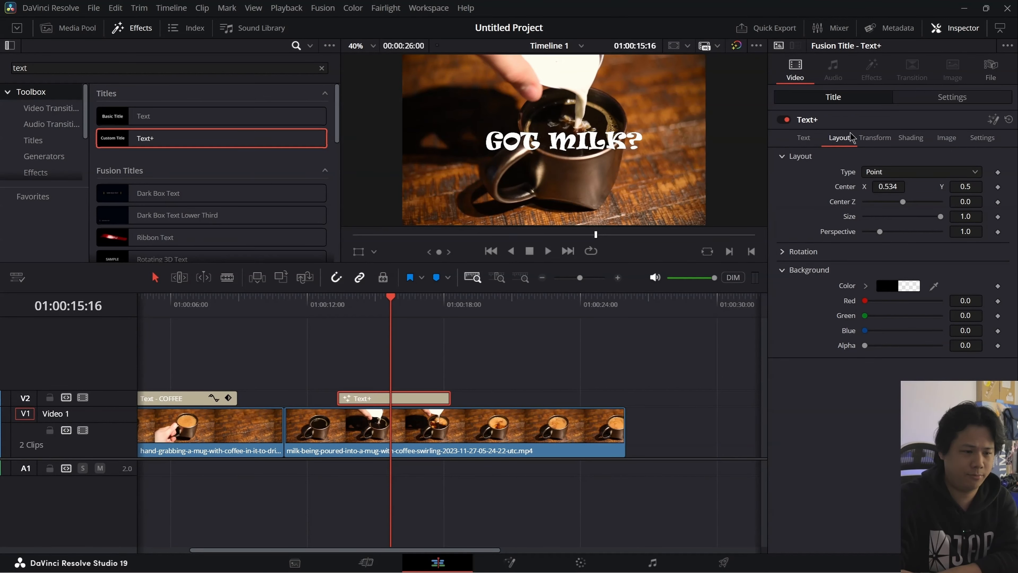
double_click(850, 189)
Step: Show the GOT MILK? title's Transform settings with the Rotation, Pivot, Shear and Size groups expanded
left_click(875, 138)
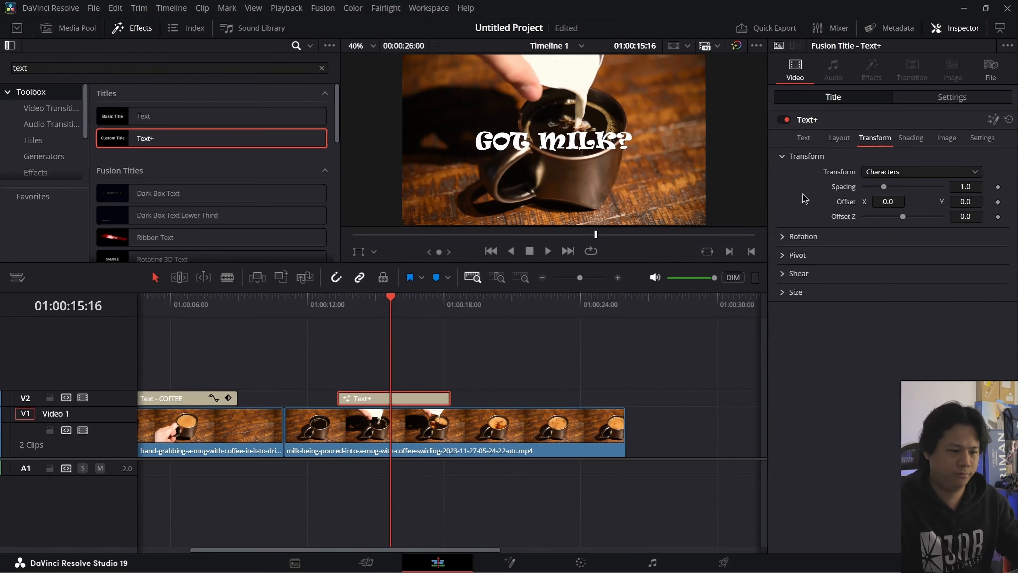
left_click(783, 239)
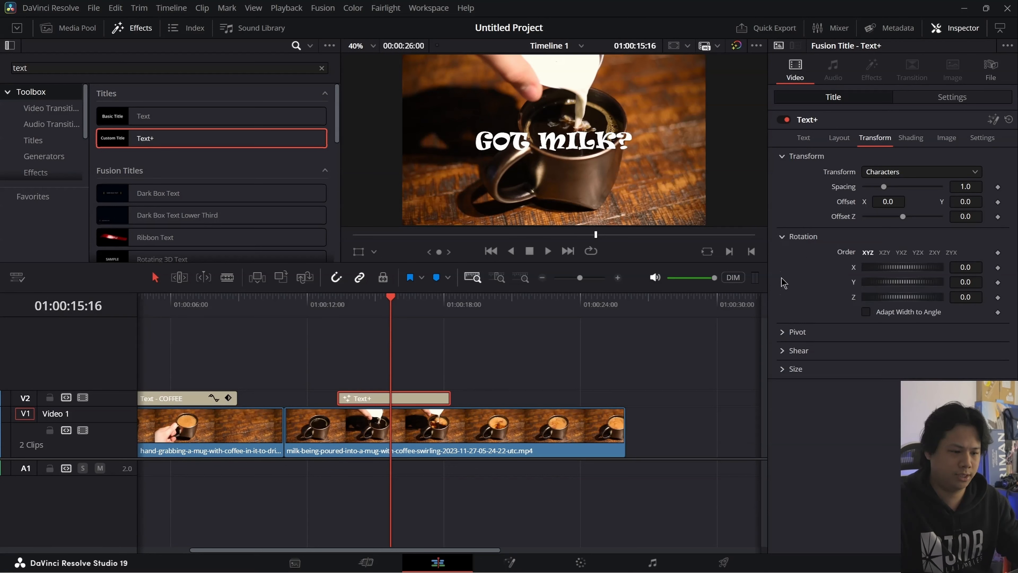
left_click(783, 332)
left_click(783, 383)
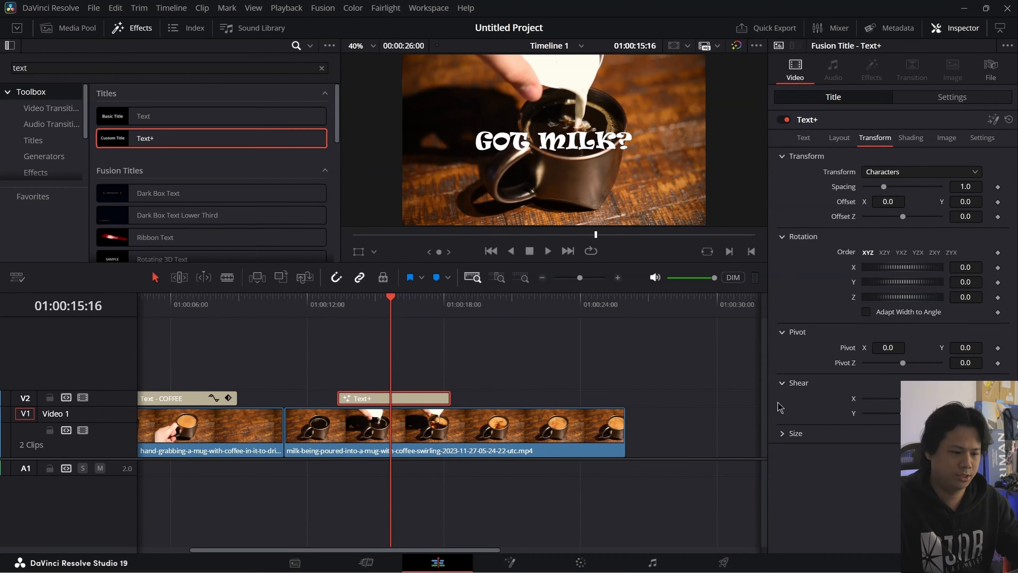
left_click(783, 434)
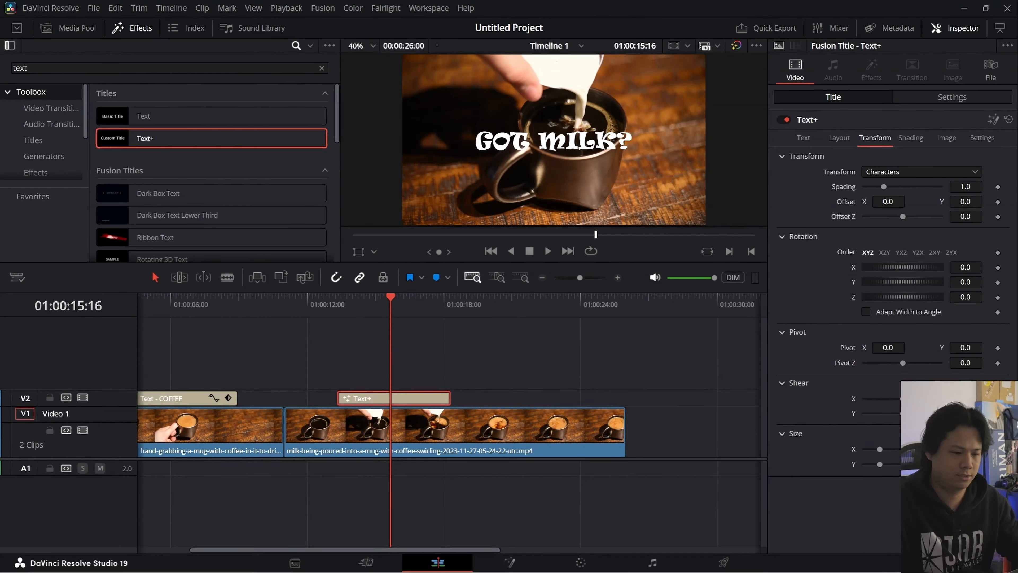
Step: Try slanting the GOT MILK? characters with different X Shear amounts, undoing each attempt
mouse_move(903, 399)
left_mouse_down()
mouse_move(915, 400)
mouse_move(879, 400)
mouse_move(916, 402)
mouse_move(877, 404)
mouse_move(920, 402)
mouse_move(877, 403)
mouse_move(894, 404)
left_mouse_up()
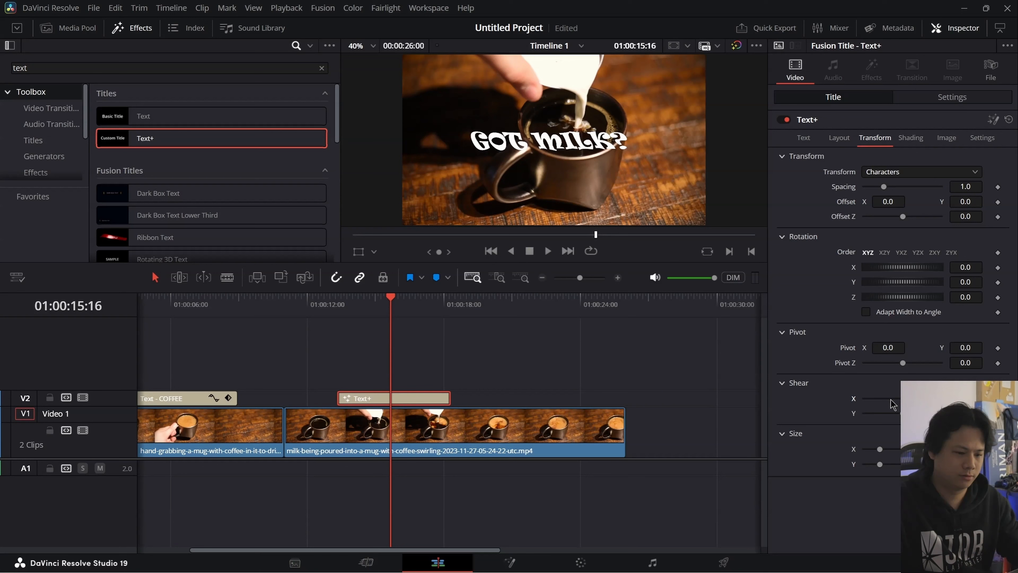
double_click(856, 398)
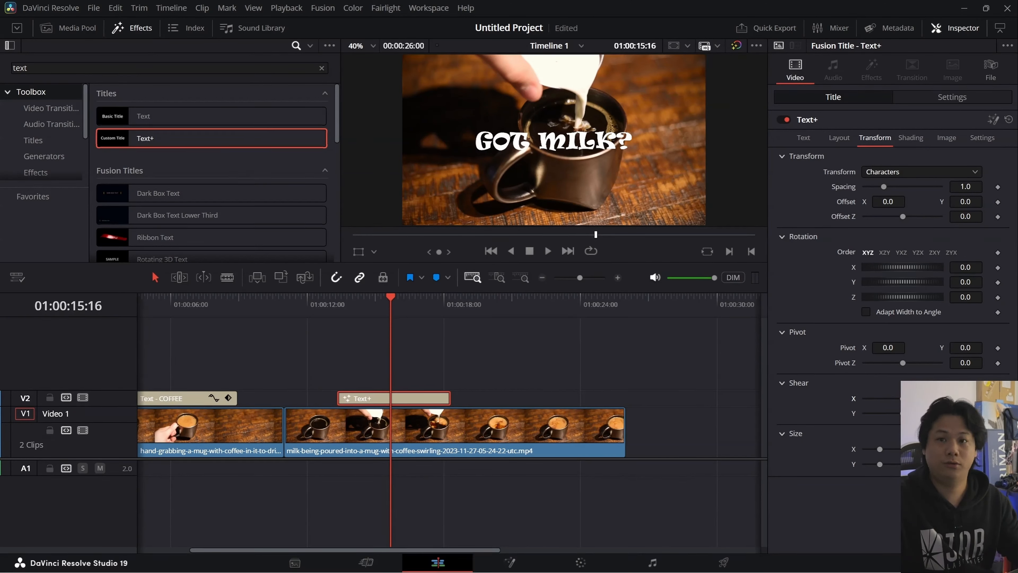
left_click_drag(903, 399, 918, 399)
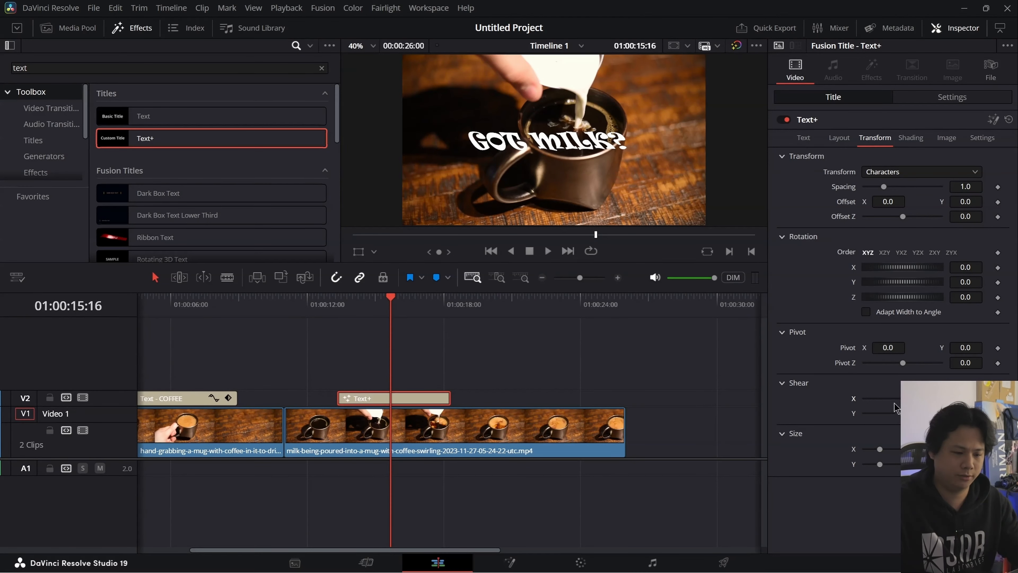
key("ctrl+z")
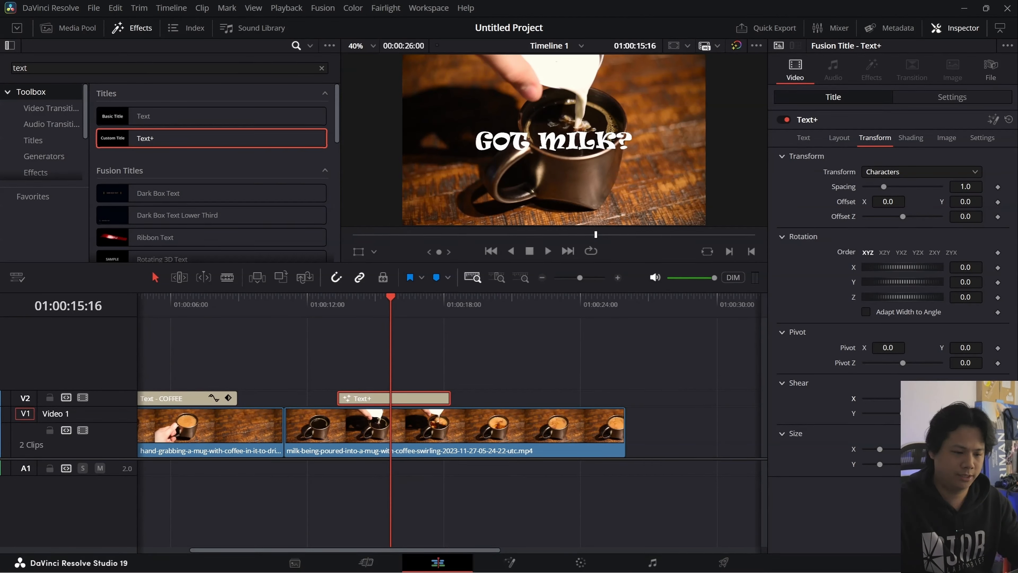
left_click_drag(903, 399, 923, 399)
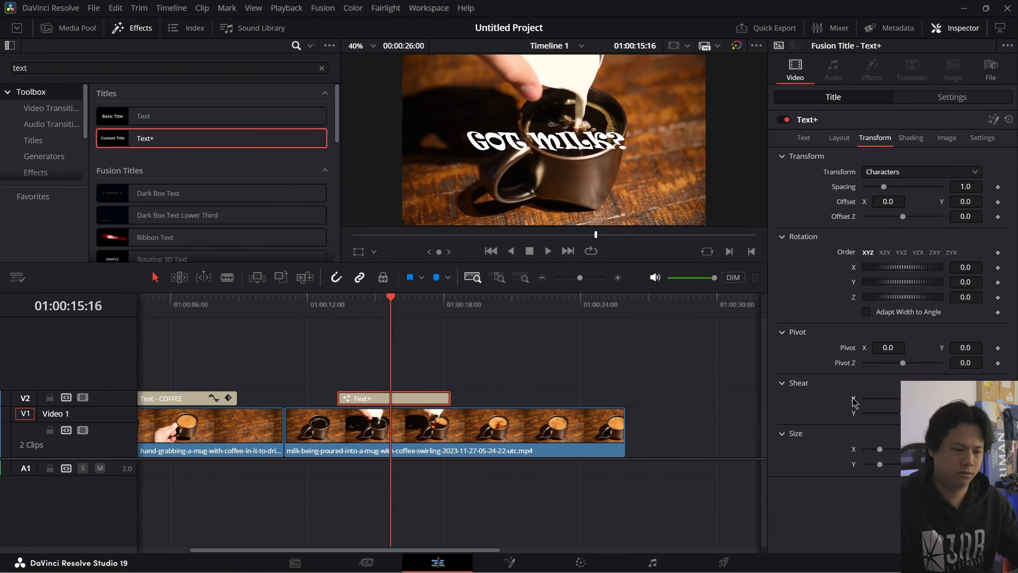
key("ctrl+z")
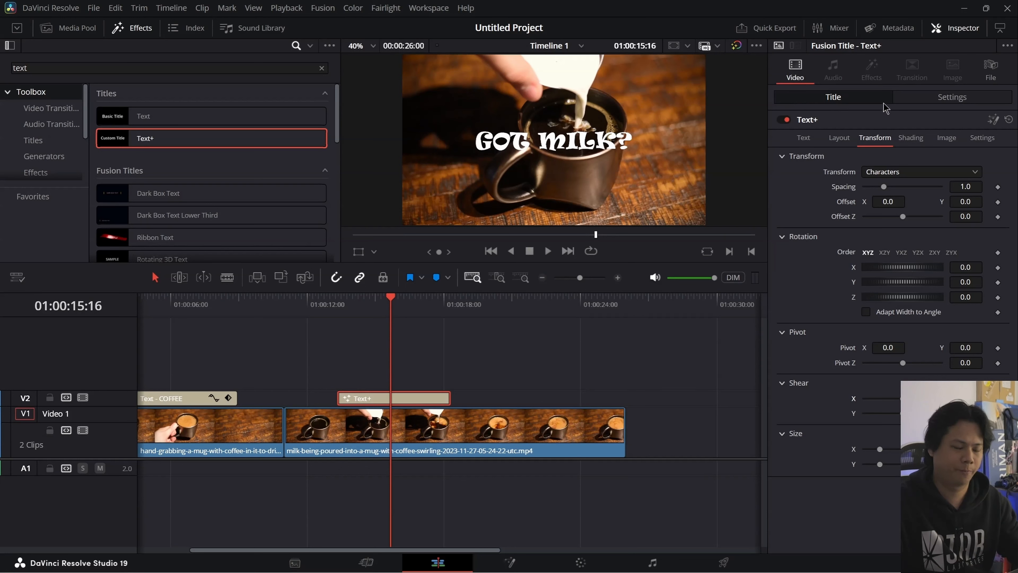
Step: Enable the Red Outline, Black Shadow and Blue Border shading elements on the GOT MILK? title
left_click(911, 137)
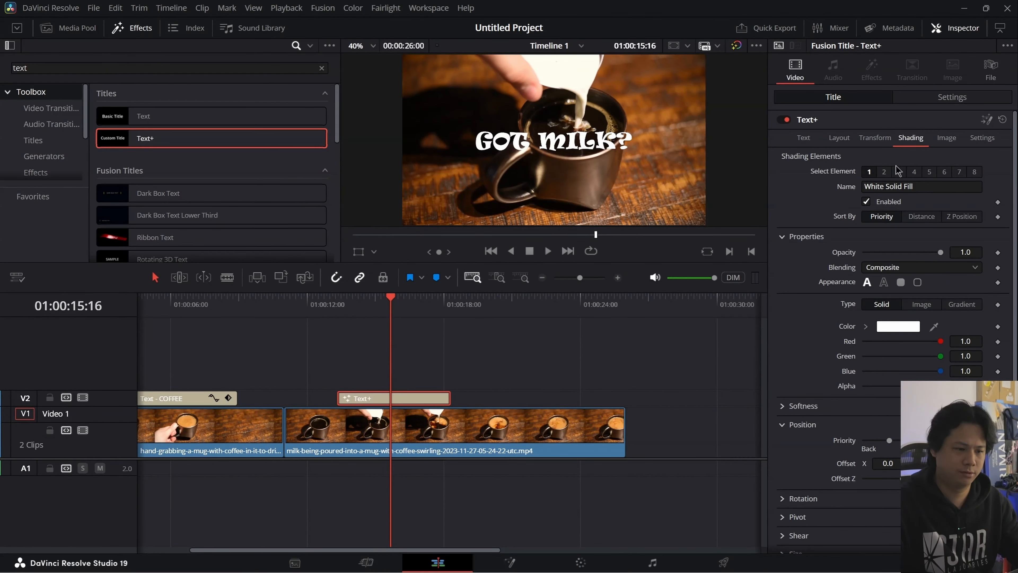
left_click(804, 138)
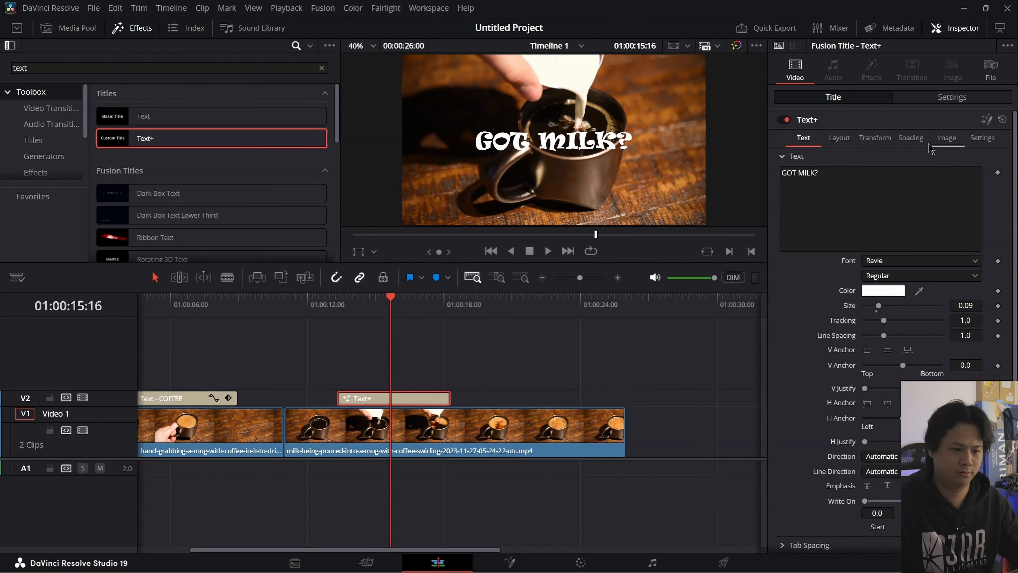
left_click(911, 138)
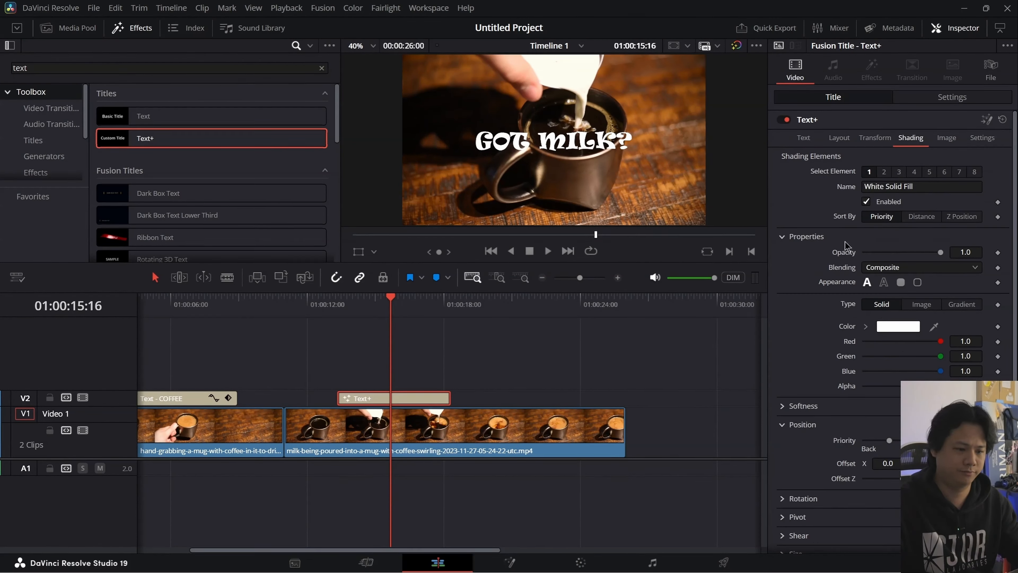
left_click(885, 173)
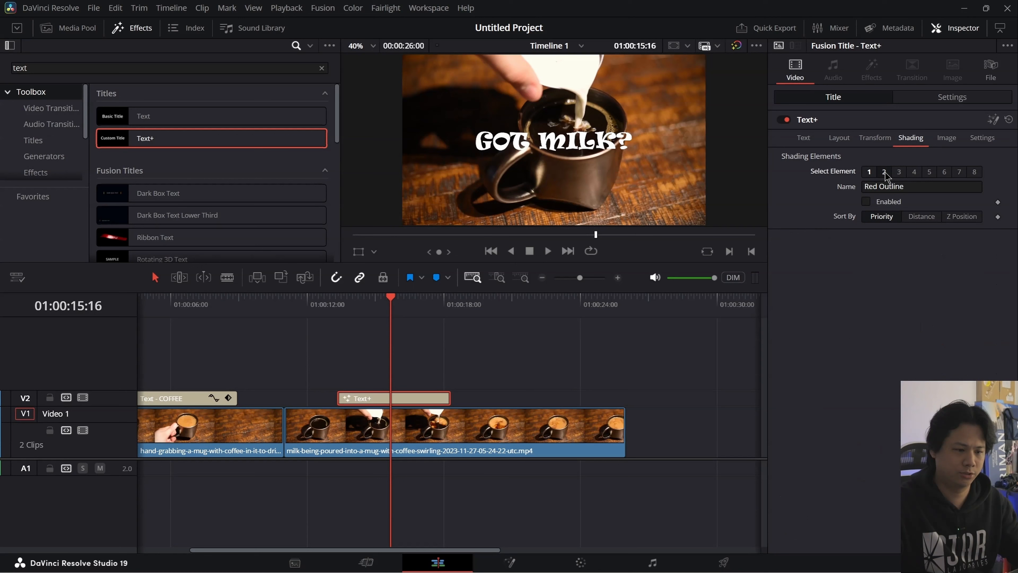
left_click(868, 202)
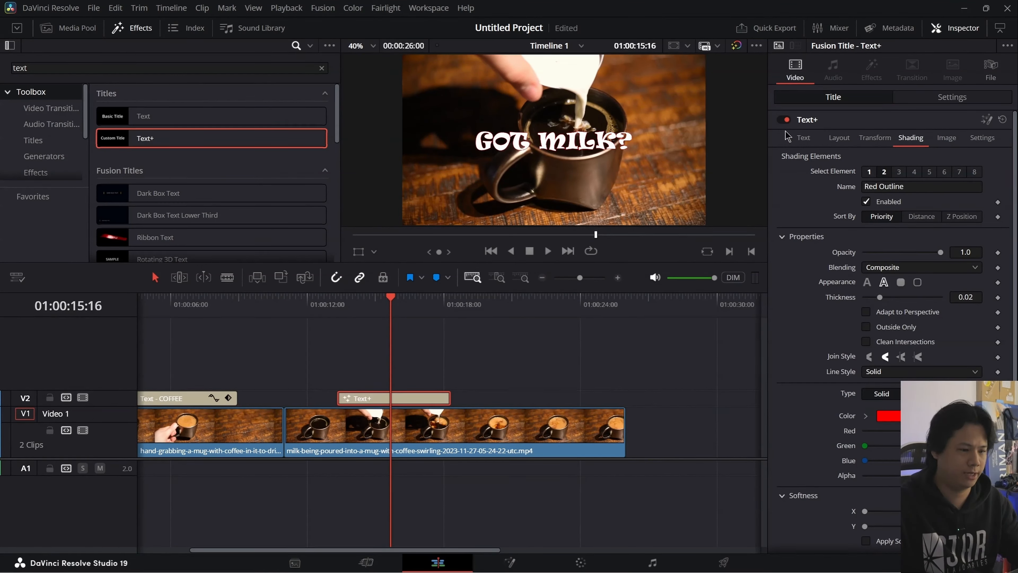
left_click(897, 173)
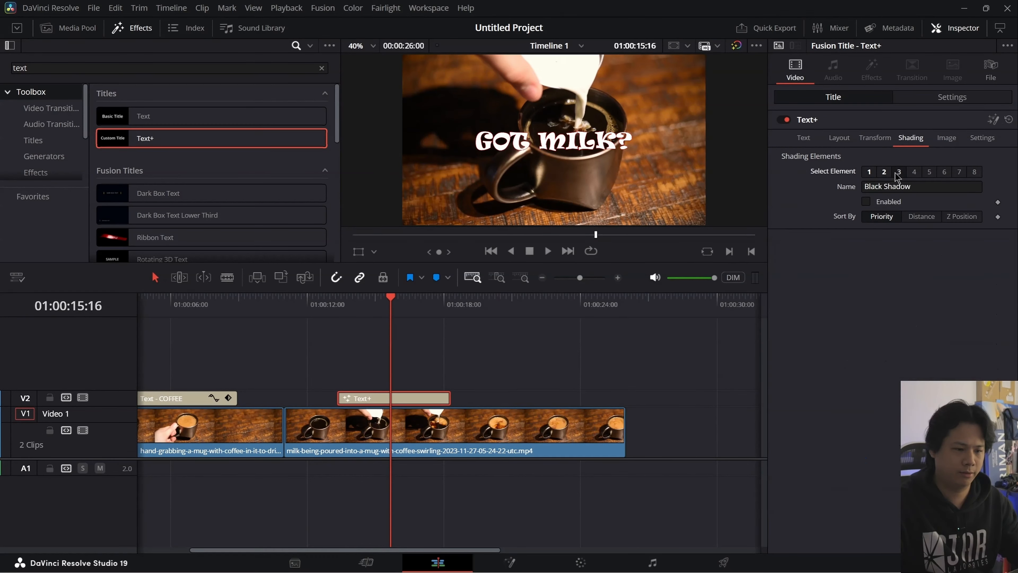
left_click(866, 202)
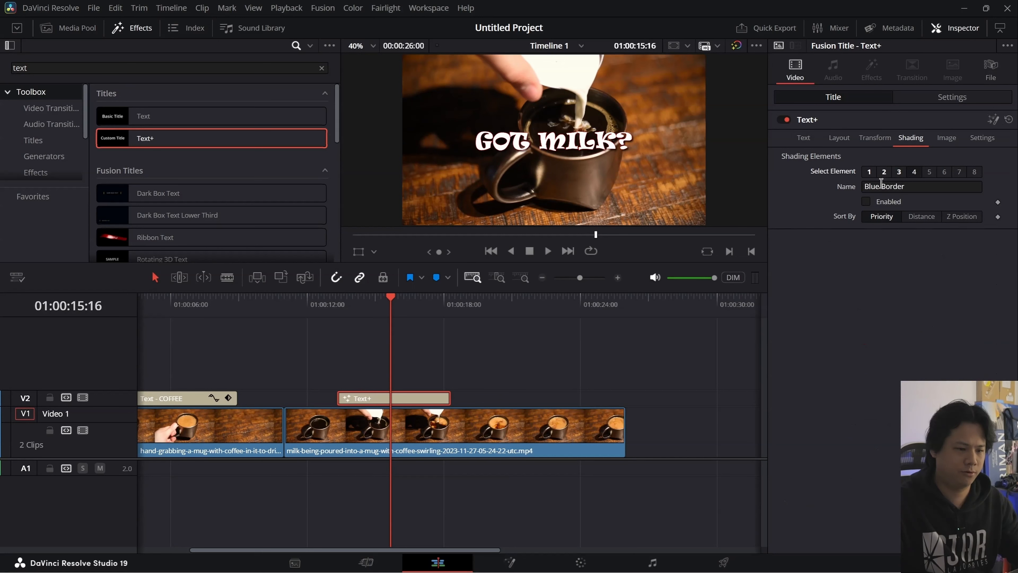
left_click(866, 202)
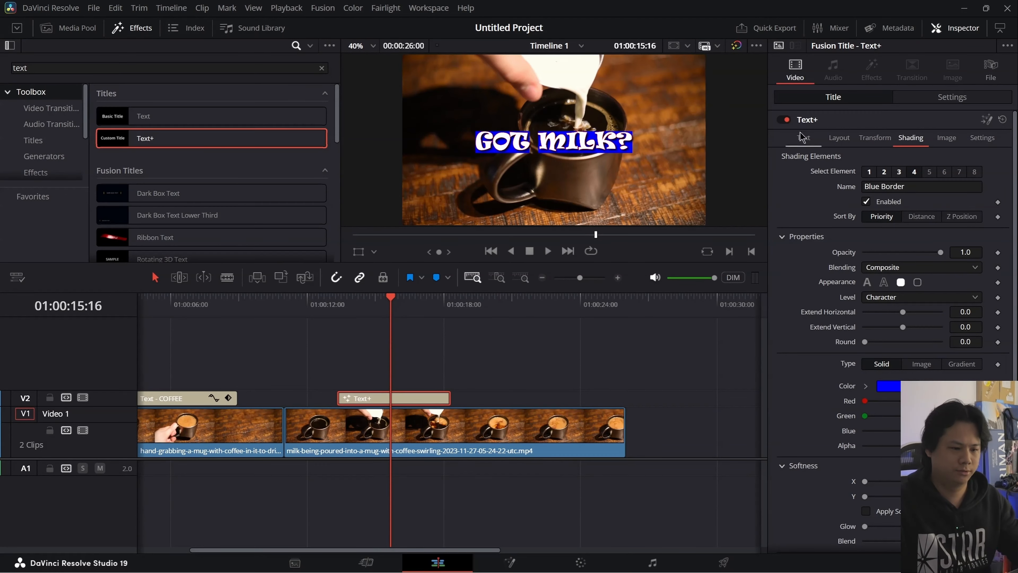
Step: Look through the unused shading elements of the GOT MILK? title and enable Element 5
left_click(929, 172)
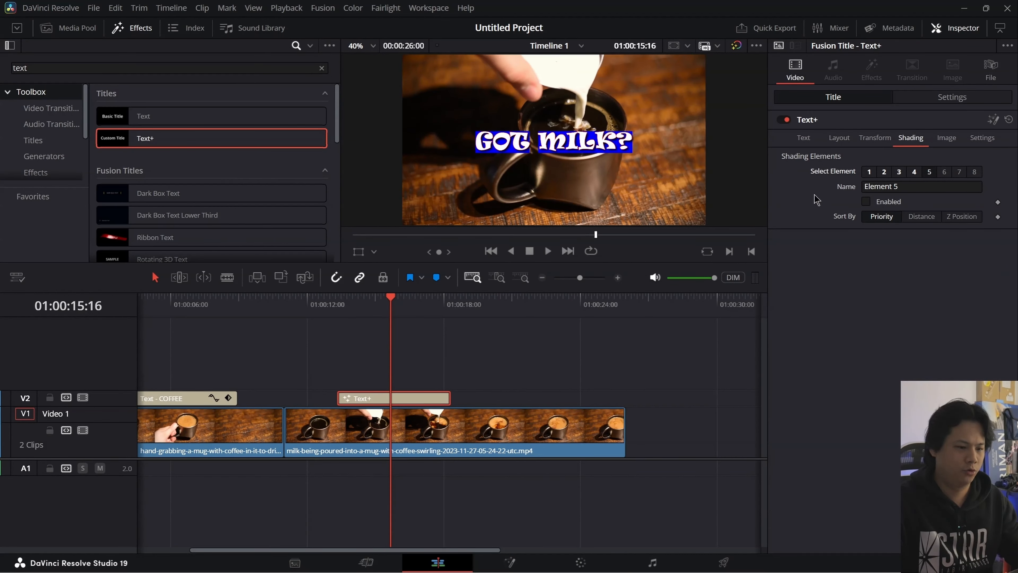
left_click(944, 172)
left_click(959, 172)
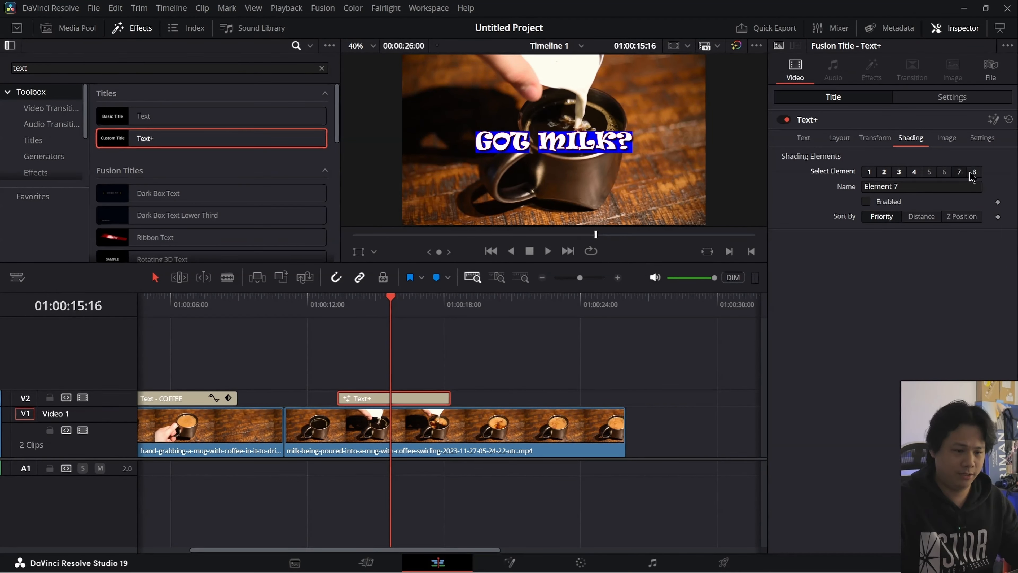
left_click(929, 173)
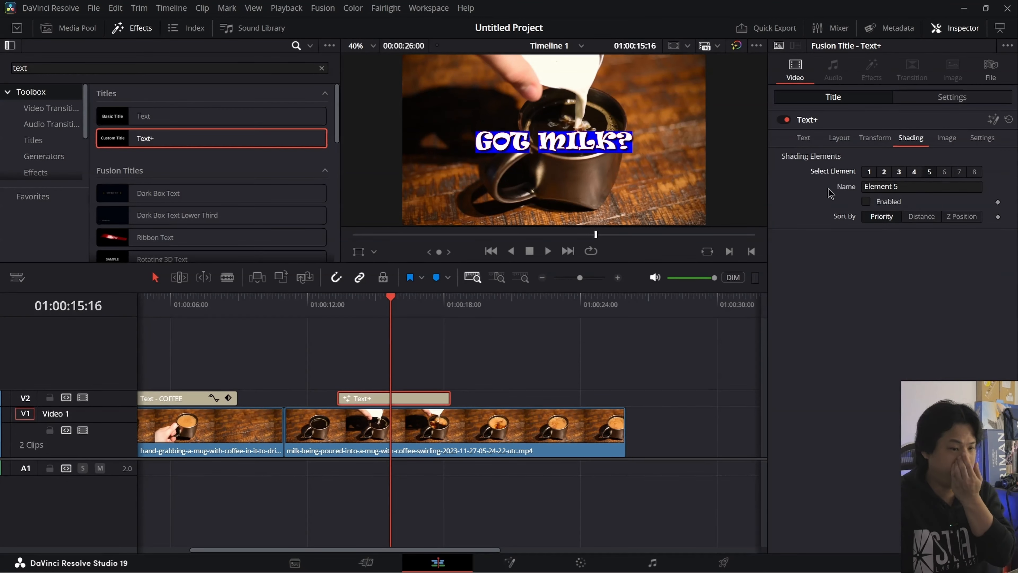
left_click(866, 201)
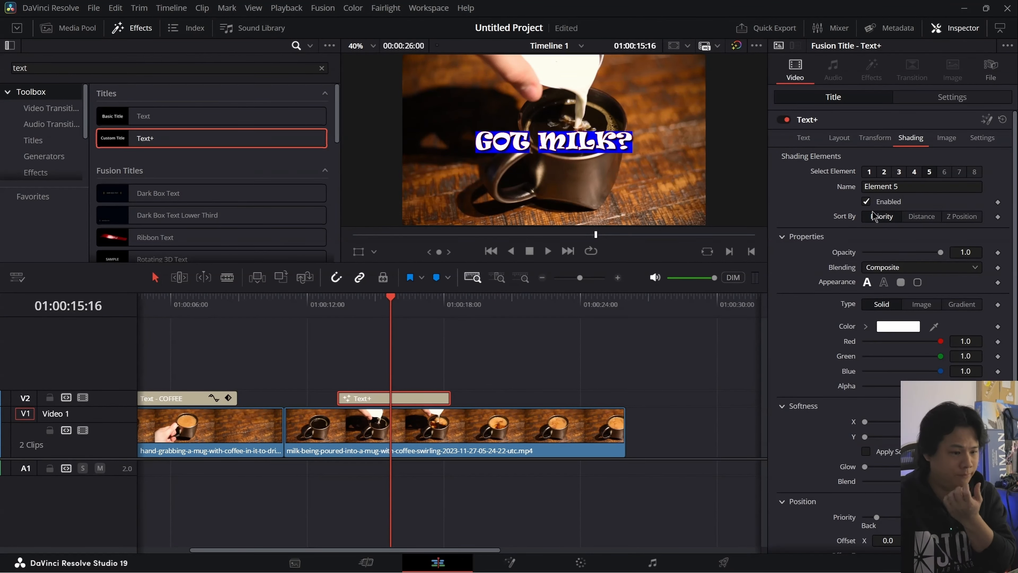
scroll(857, 309, "down", 3)
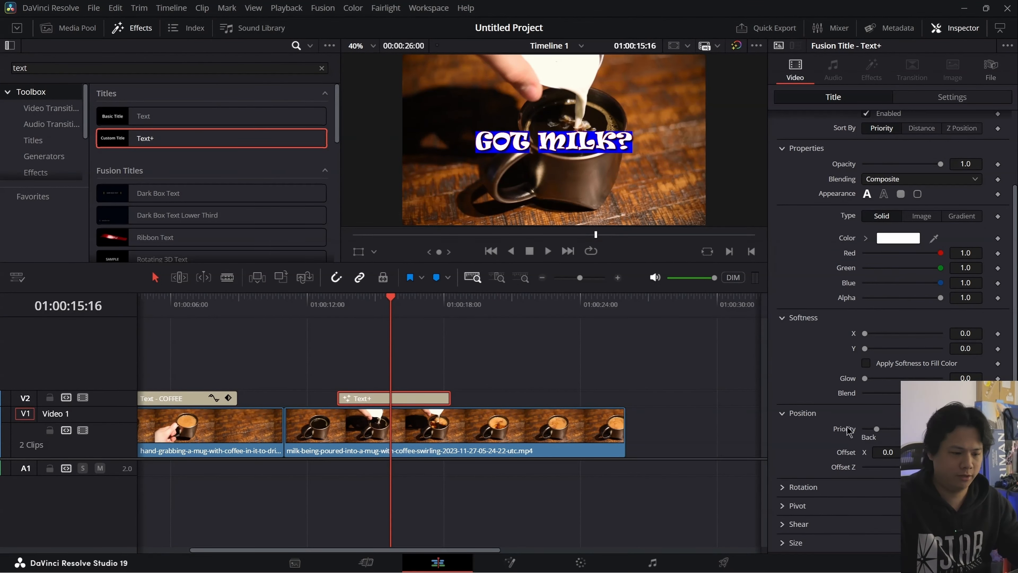
scroll(855, 407, "up", 3)
Step: Review the settings of shading elements 1 to 5 on the GOT MILK? title
left_click(869, 175)
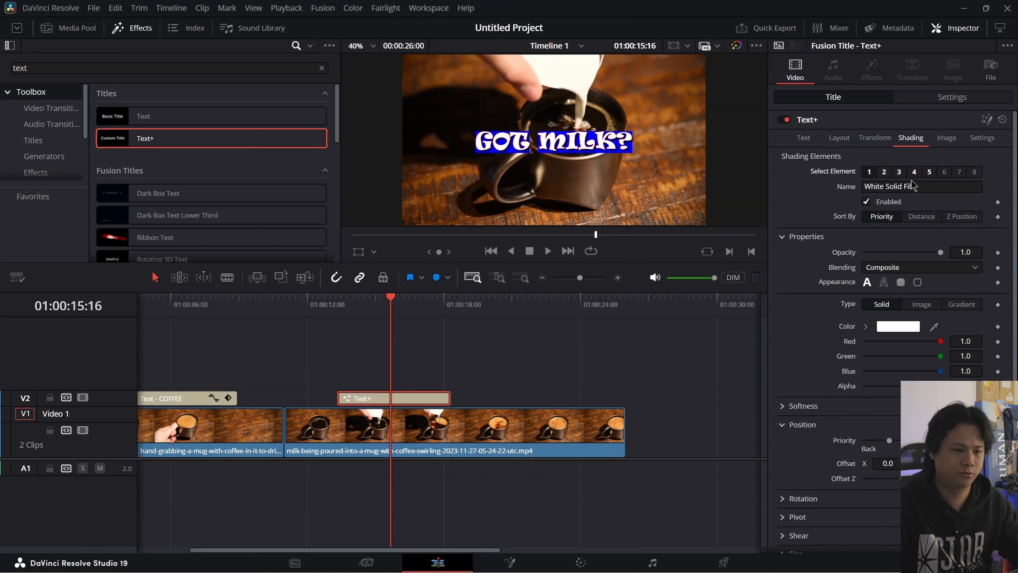
left_click(915, 174)
left_click(886, 174)
left_click(898, 175)
left_click(914, 175)
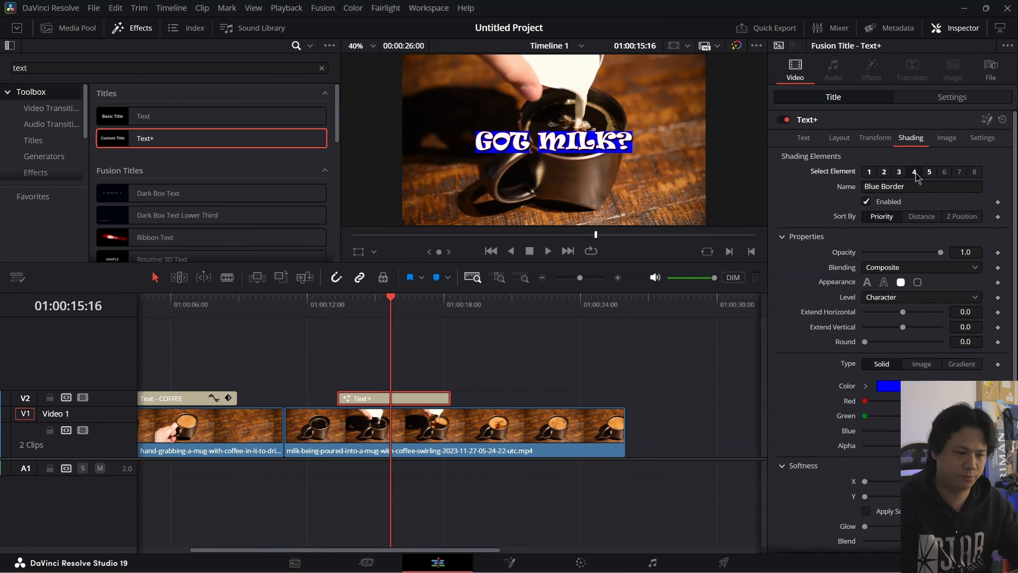
left_click(871, 175)
left_click(926, 175)
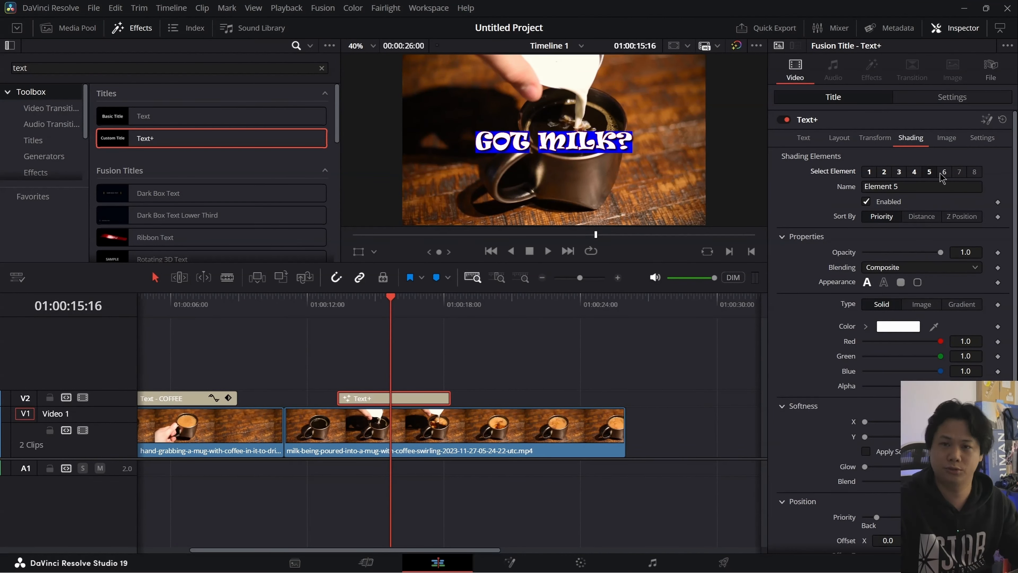
Step: Set the text direction of the GOT MILK? title to Vertical
left_click(803, 138)
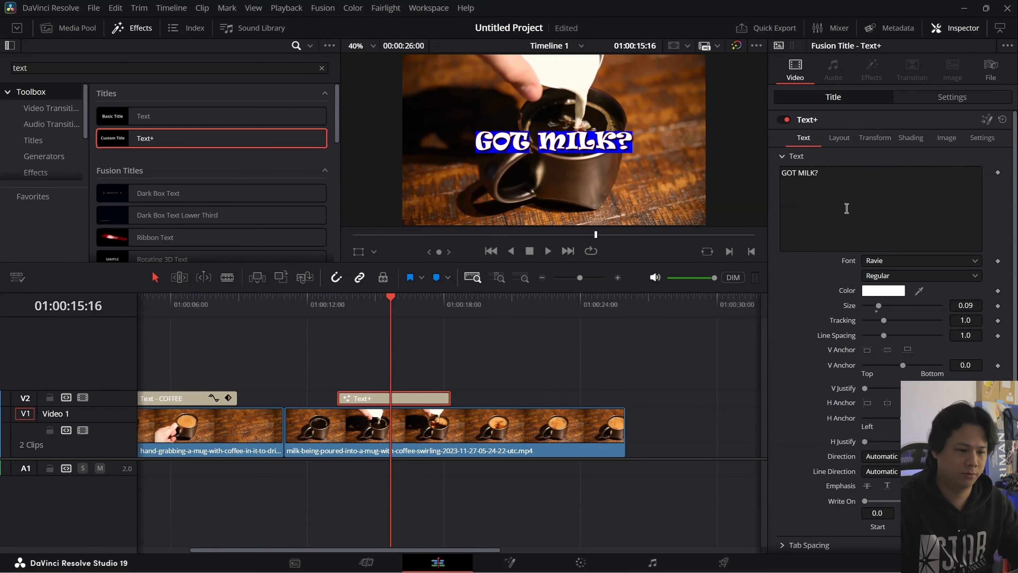
scroll(772, 260, "down", 1)
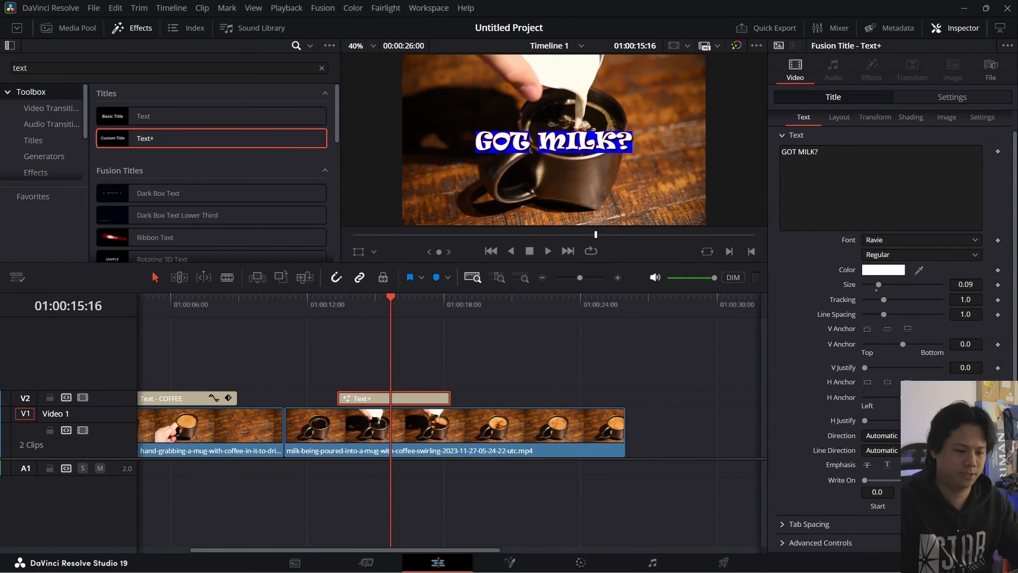
scroll(907, 465, "up", 1)
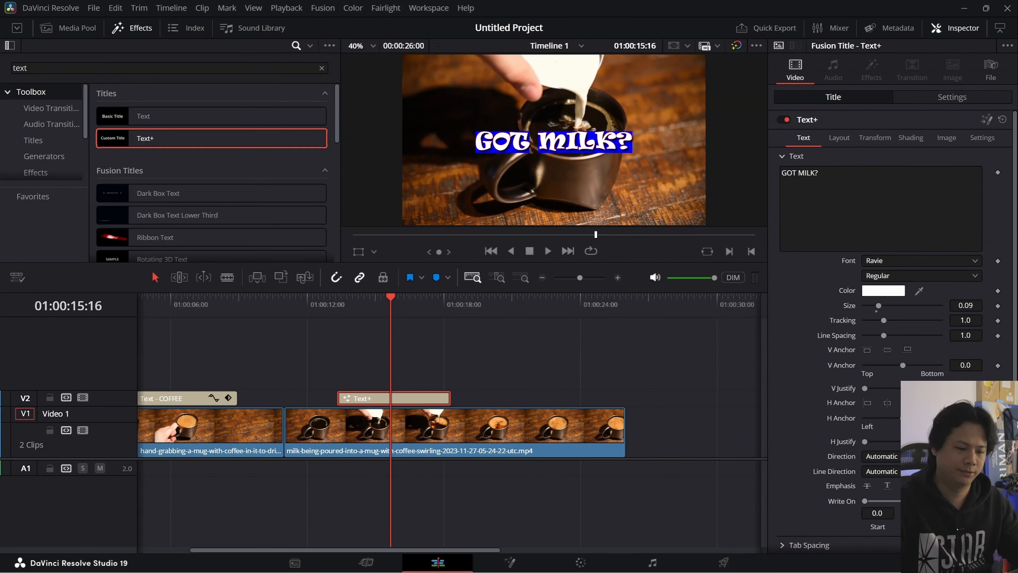
scroll(907, 465, "down", 1)
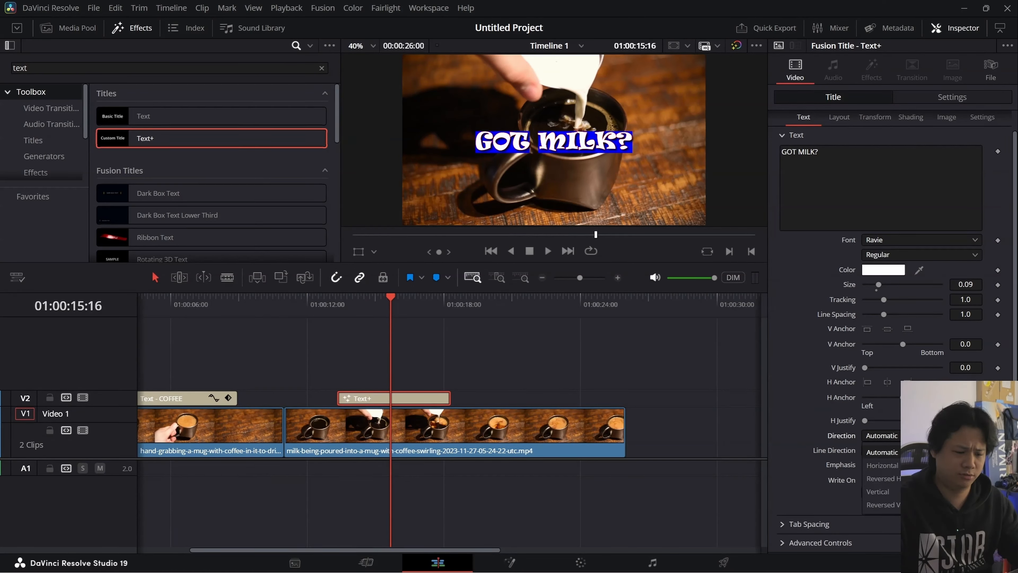
left_click(914, 449)
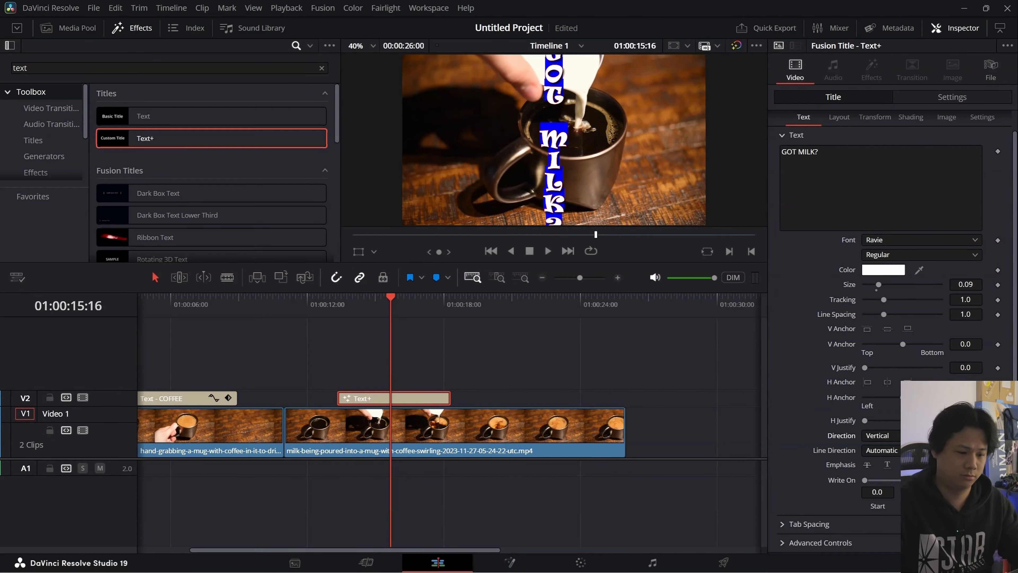
Step: Try the Reversed Vertical text direction on the GOT MILK? title and set the direction back to Automatic
left_click(884, 505)
left_click(881, 436)
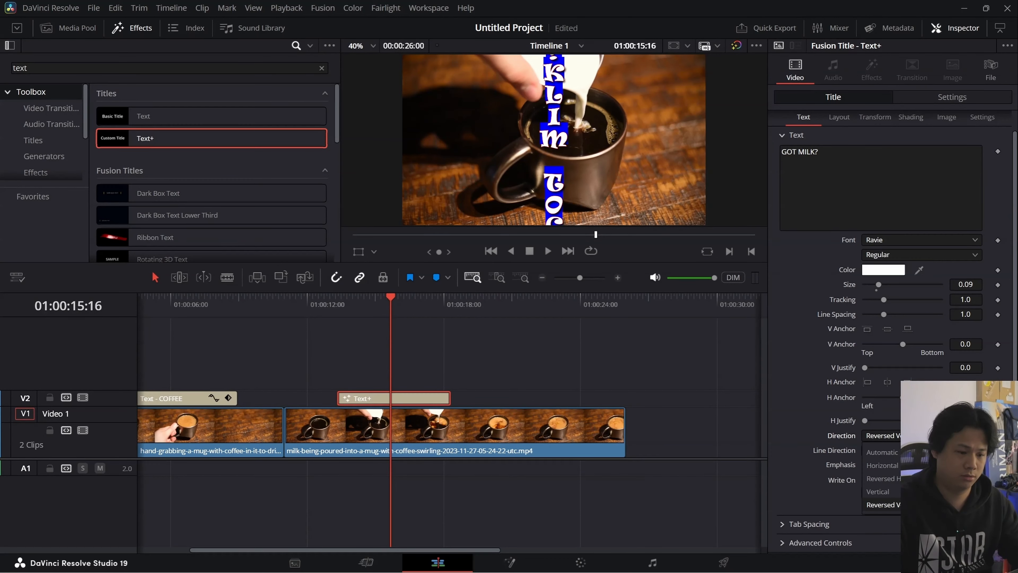
left_click(881, 451)
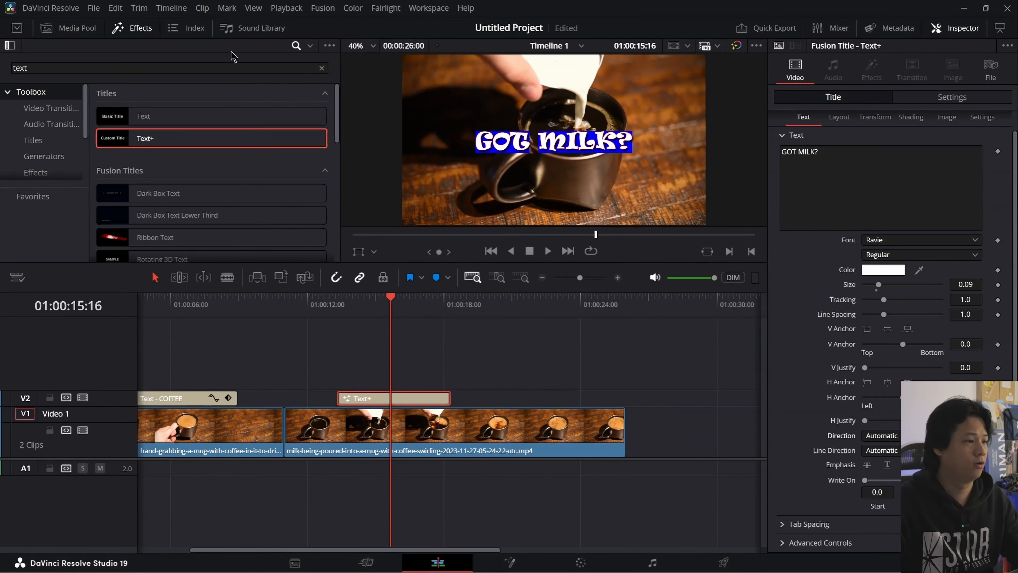
Step: List all titles in the effects library without a search filter, with the library at full height and the Inspector at half height
left_click(322, 68)
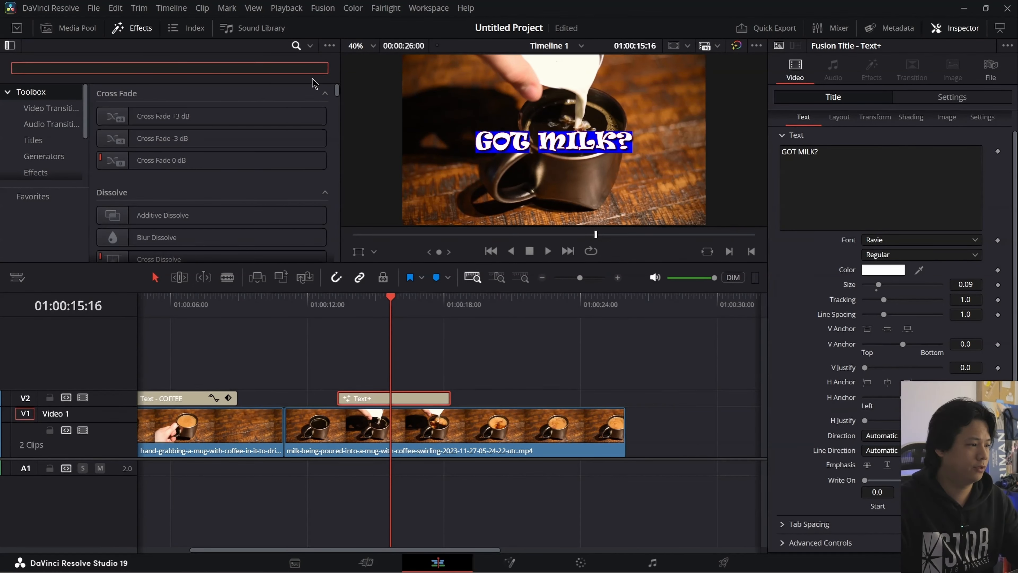
left_click(37, 144)
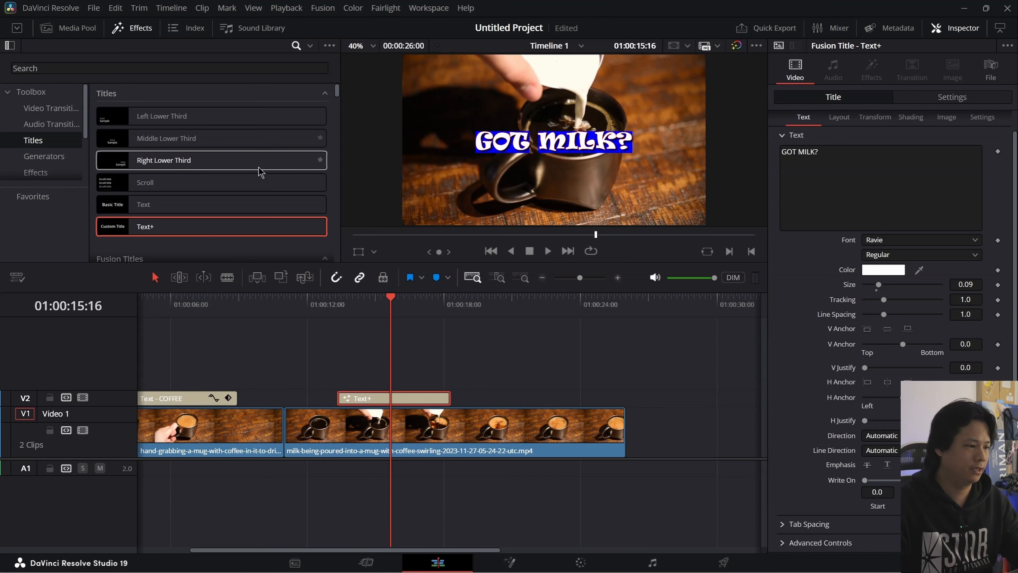
left_click(17, 28)
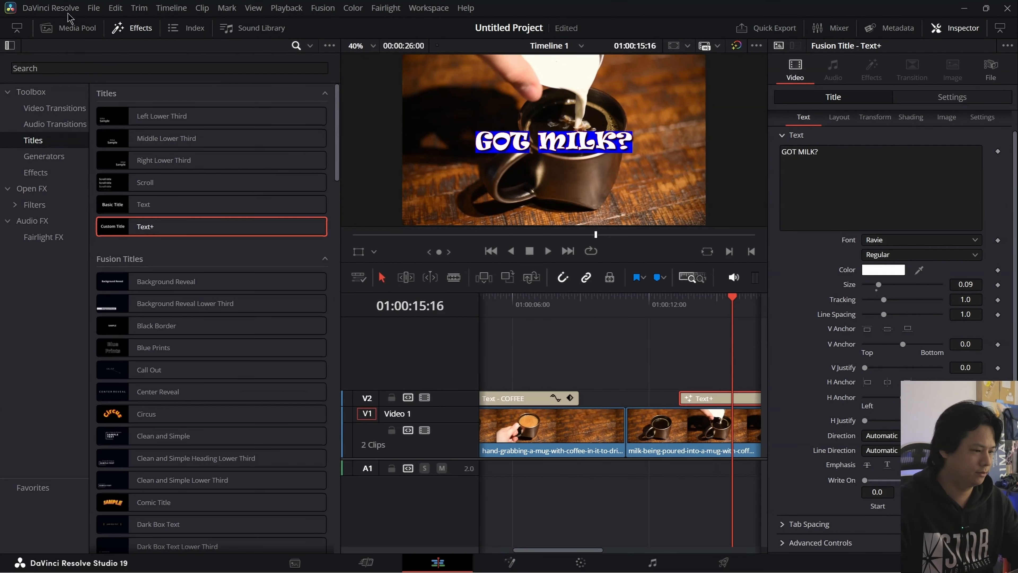
left_click(1000, 28)
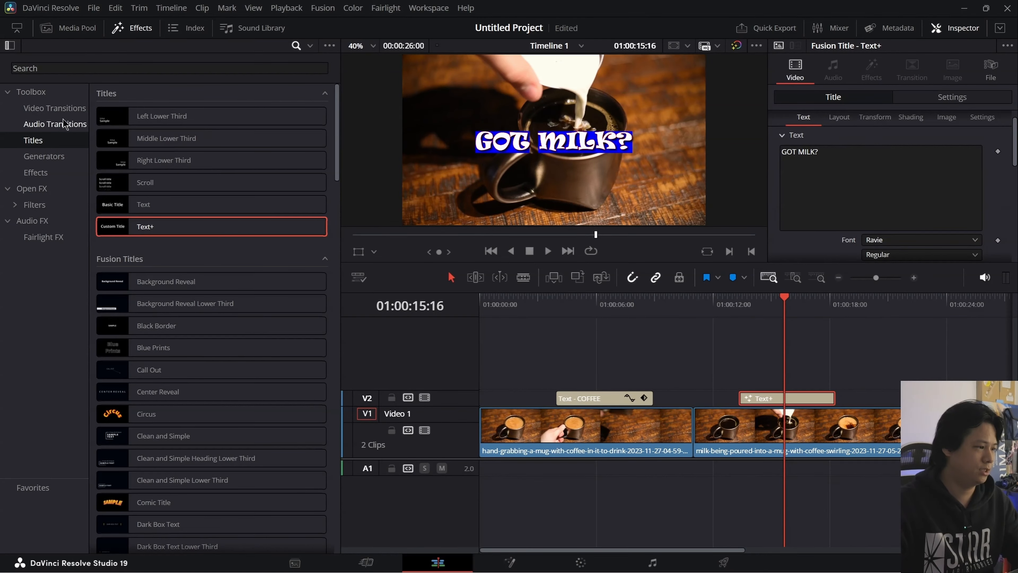
Step: Browse the Titles and Fusion Titles lists and preview presets such as Three Line Drop, Vertical Reveal, Statement and Zipper
scroll(225, 240, "down", 15)
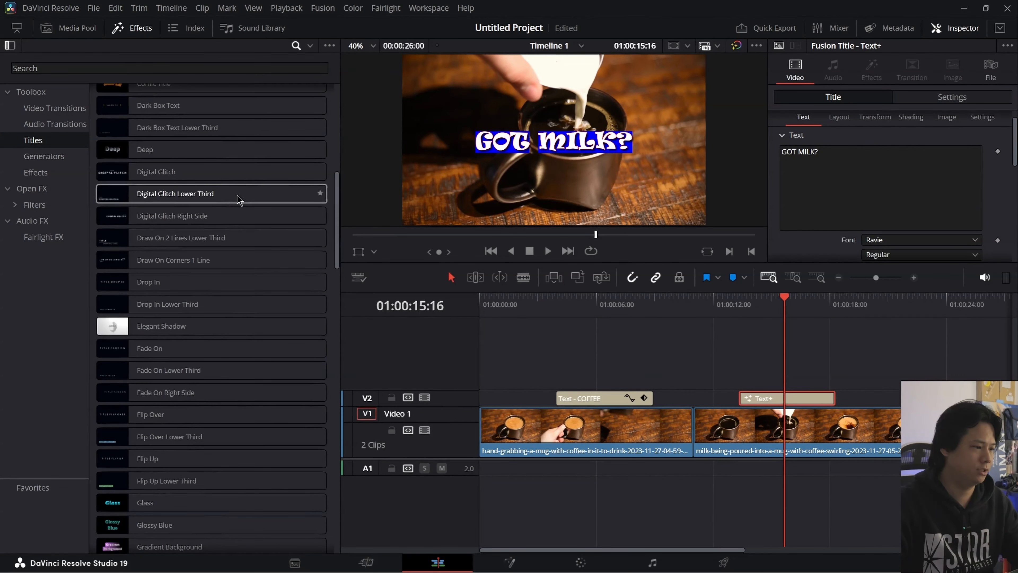
scroll(232, 282, "down", 10)
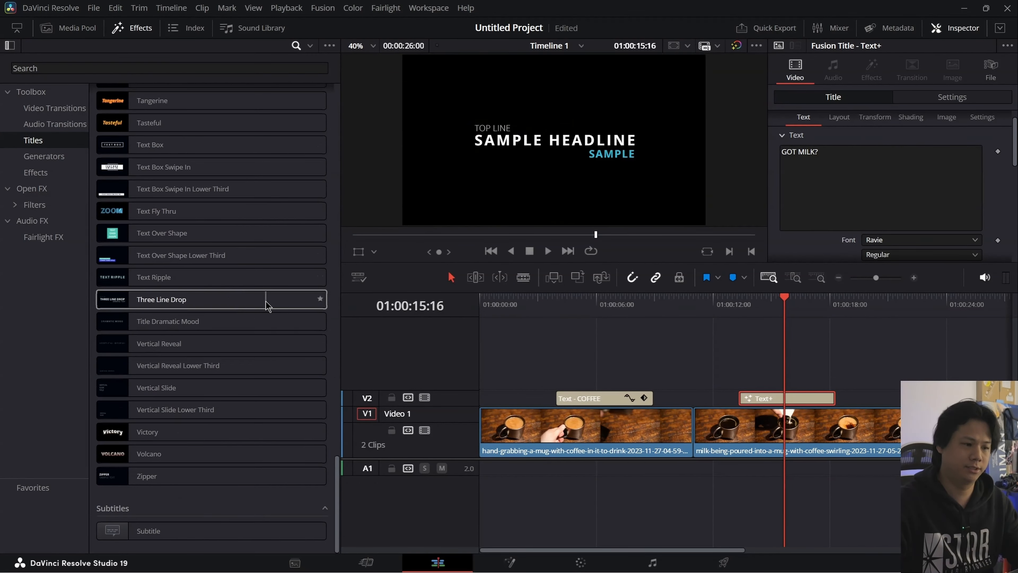
scroll(256, 300, "up", 3)
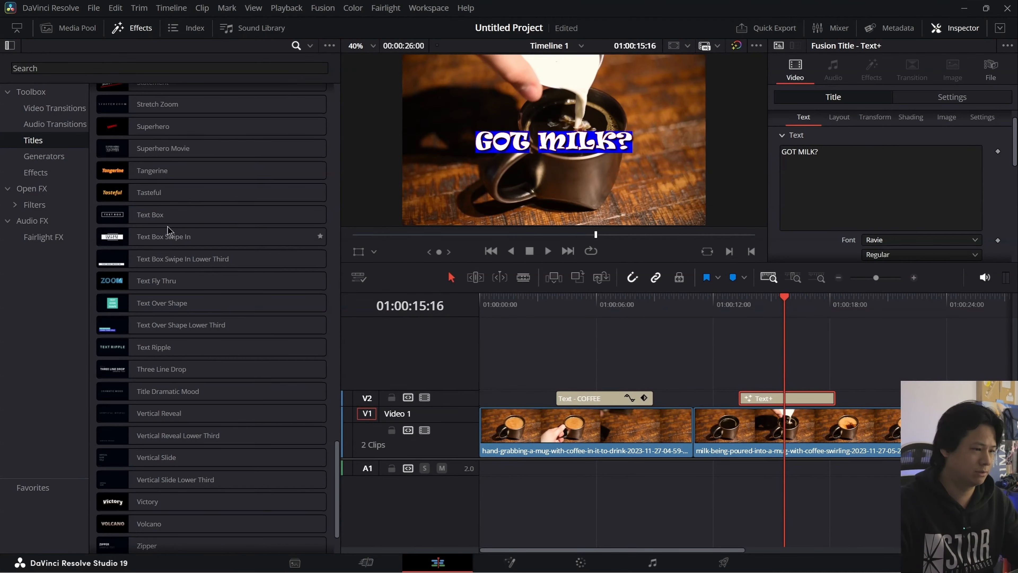
scroll(241, 321, "down", 2)
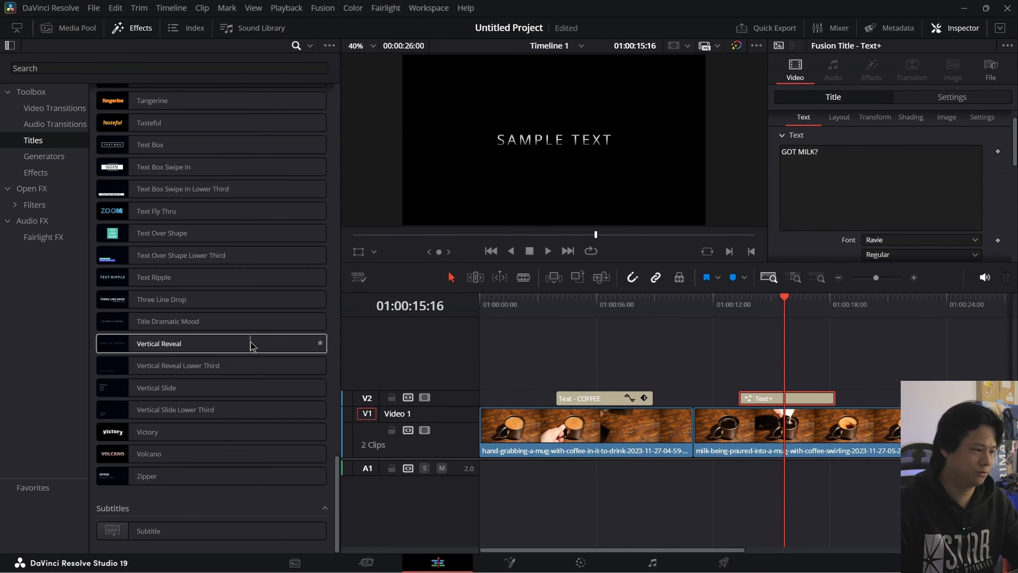
scroll(153, 439, "up", 6)
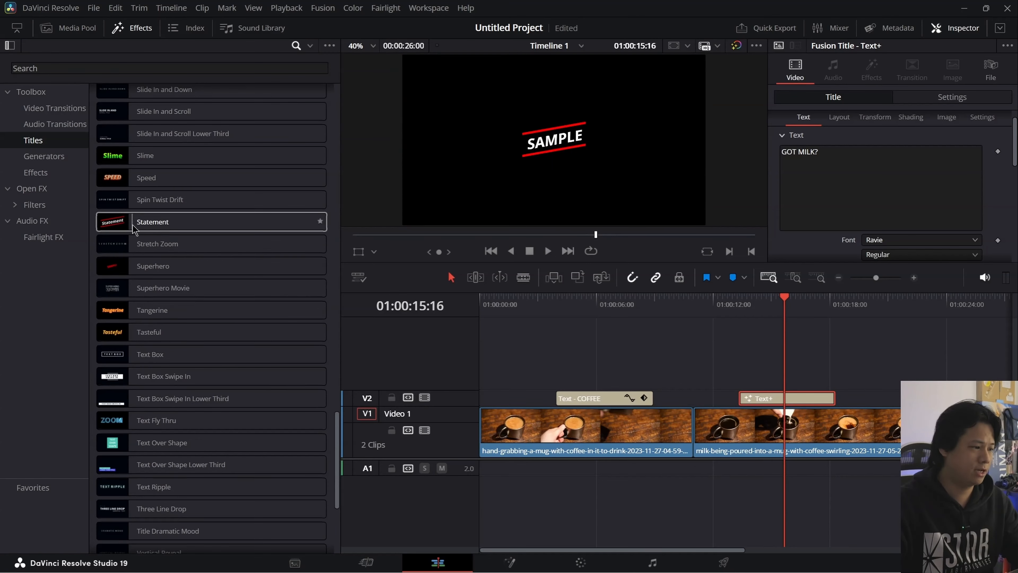
scroll(198, 228, "up", 12)
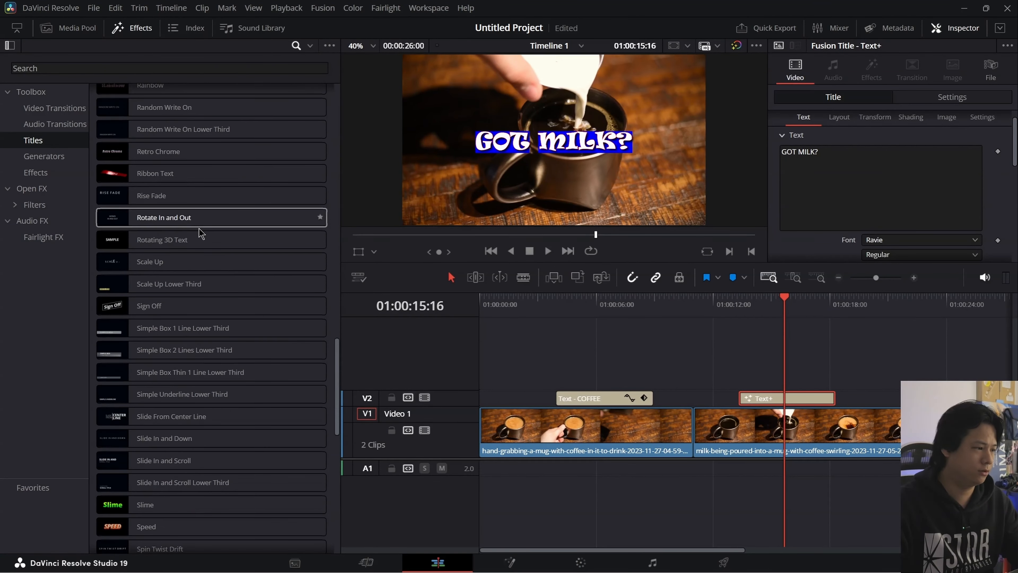
scroll(203, 235, "up", 7)
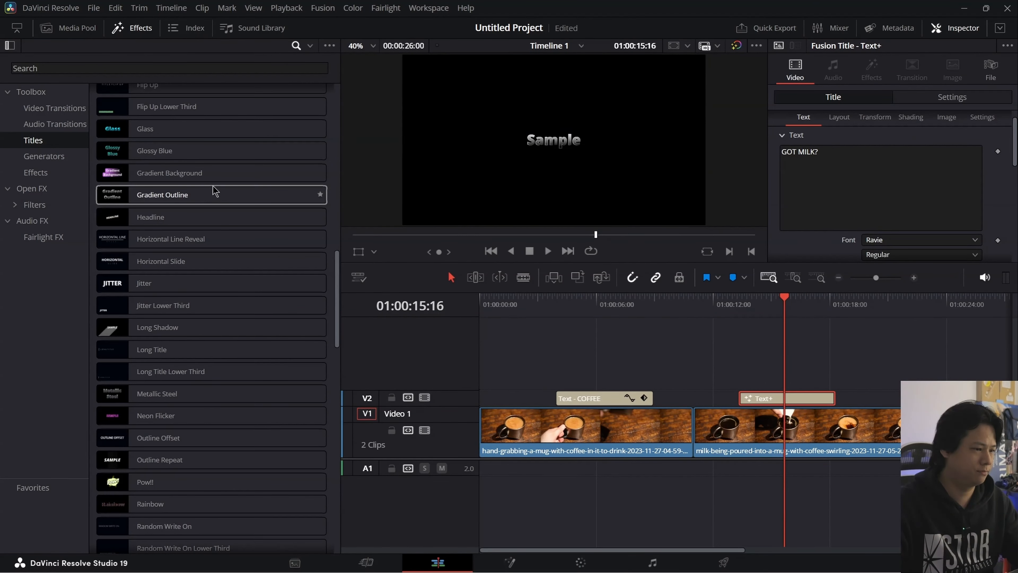
scroll(216, 189, "up", 4)
scroll(209, 188, "up", 15)
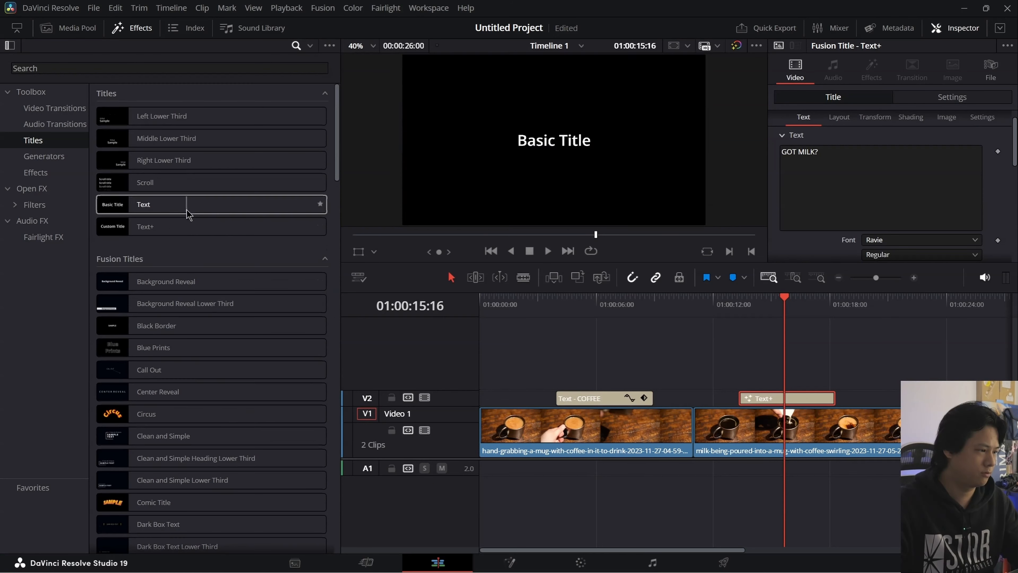
scroll(198, 232, "down", 6)
scroll(180, 361, "down", 10)
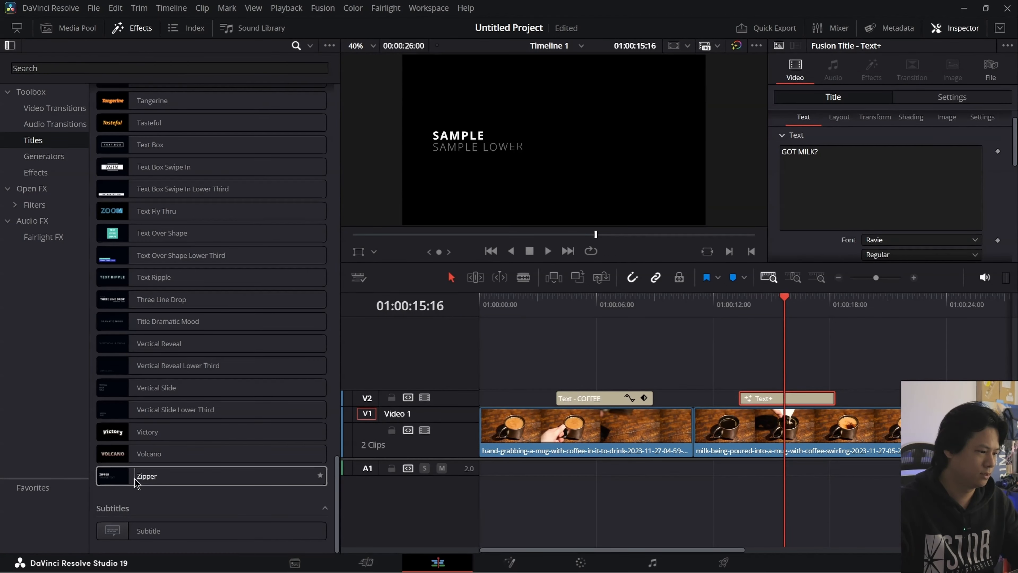
Step: Add the Zipper title to track V2 after the Text+ clip, select it and place the playhead over it
left_click_drag(158, 482, 869, 396)
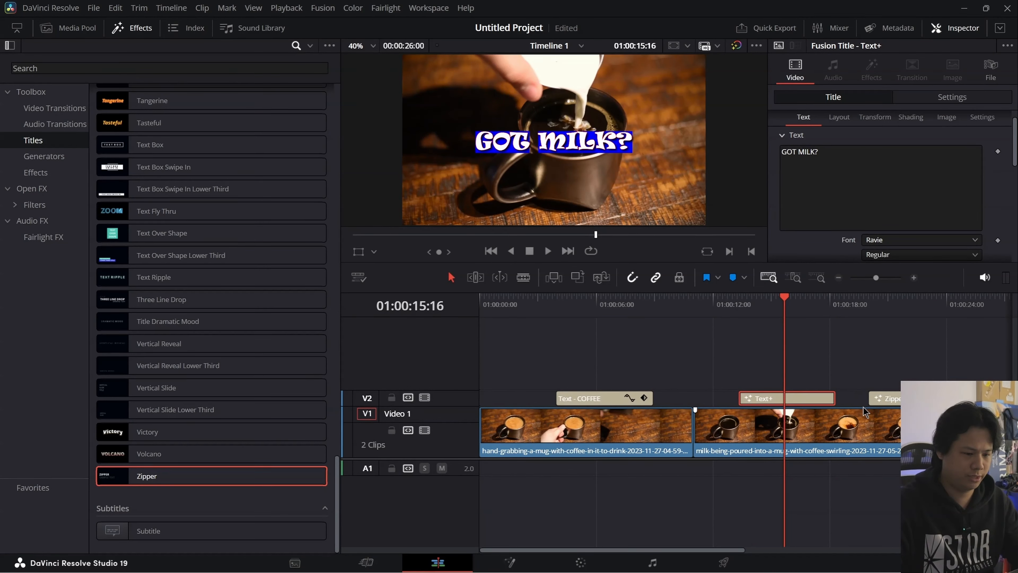
left_click(919, 305)
left_click(780, 395)
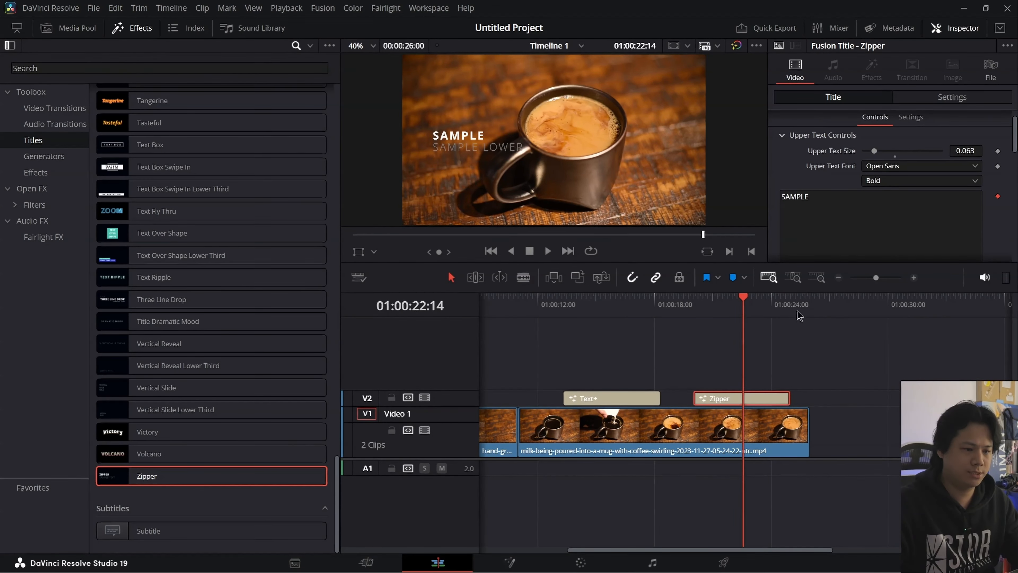
left_click(698, 336)
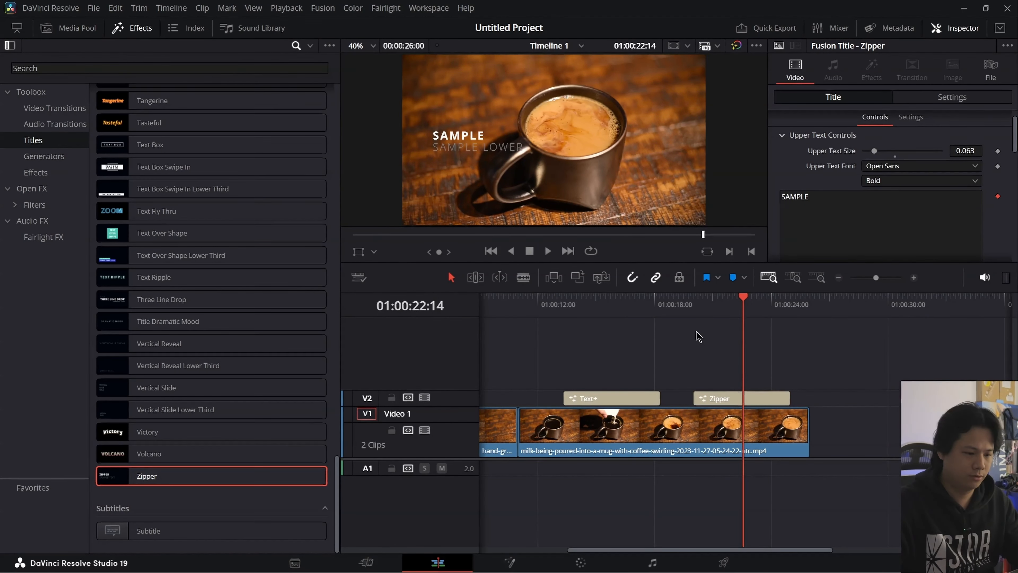
left_click(732, 403)
mouse_move(762, 315)
left_mouse_down()
mouse_move(732, 317)
mouse_move(742, 317)
left_mouse_up()
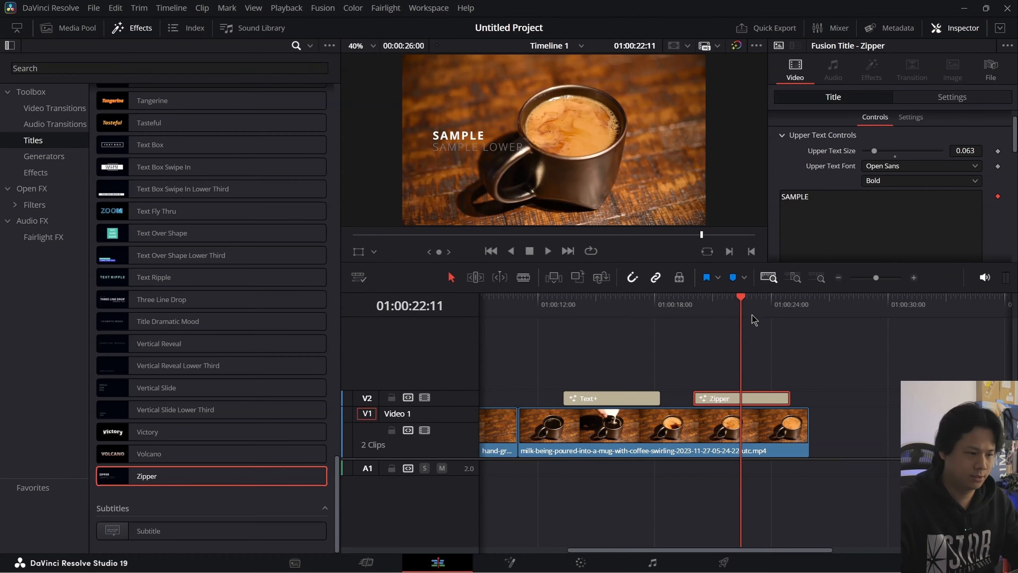
Step: Extend the Inspector to full height and review the Zipper title's upper and bottom text controls
left_click(1000, 29)
scroll(662, 369, "down", 3)
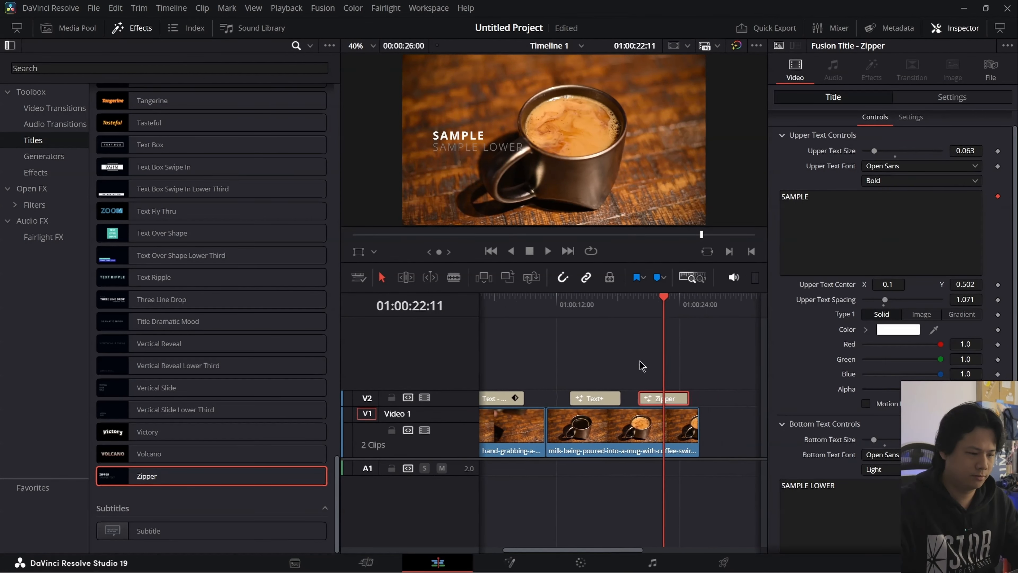
left_click(842, 225)
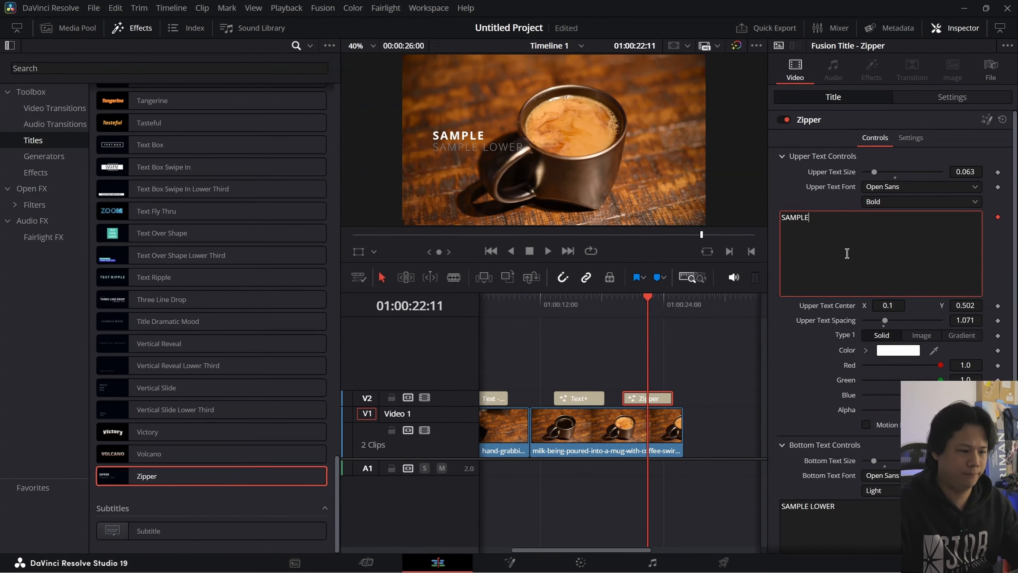
scroll(826, 453, "down", 2)
scroll(799, 244, "up", 2)
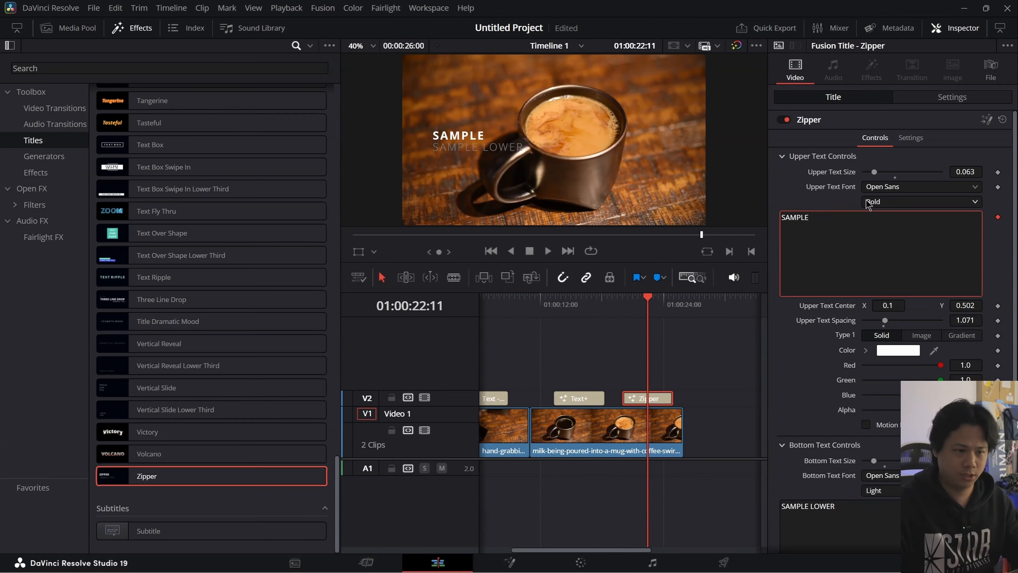
scroll(881, 245, "down", 5)
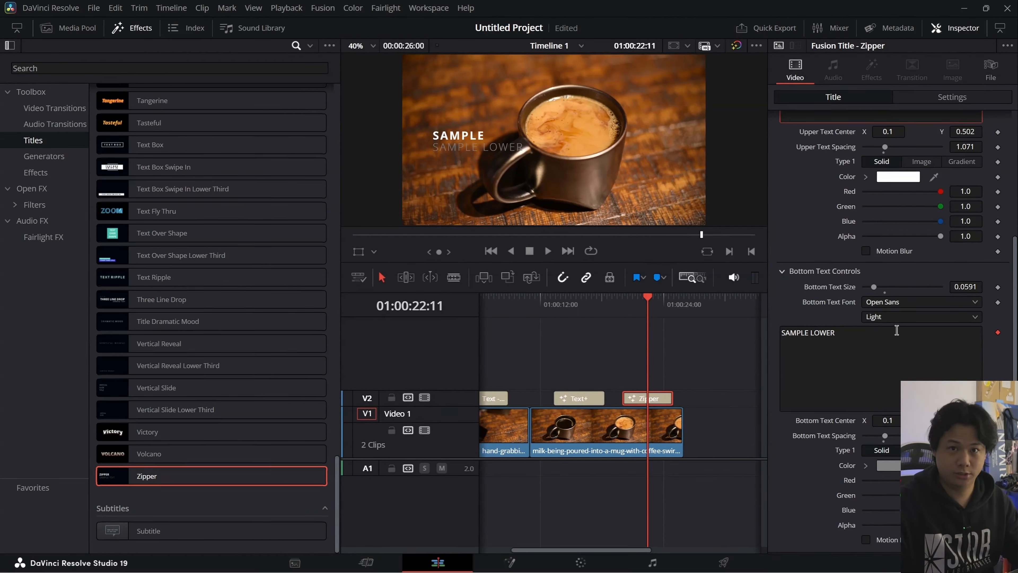
scroll(897, 330, "up", 5)
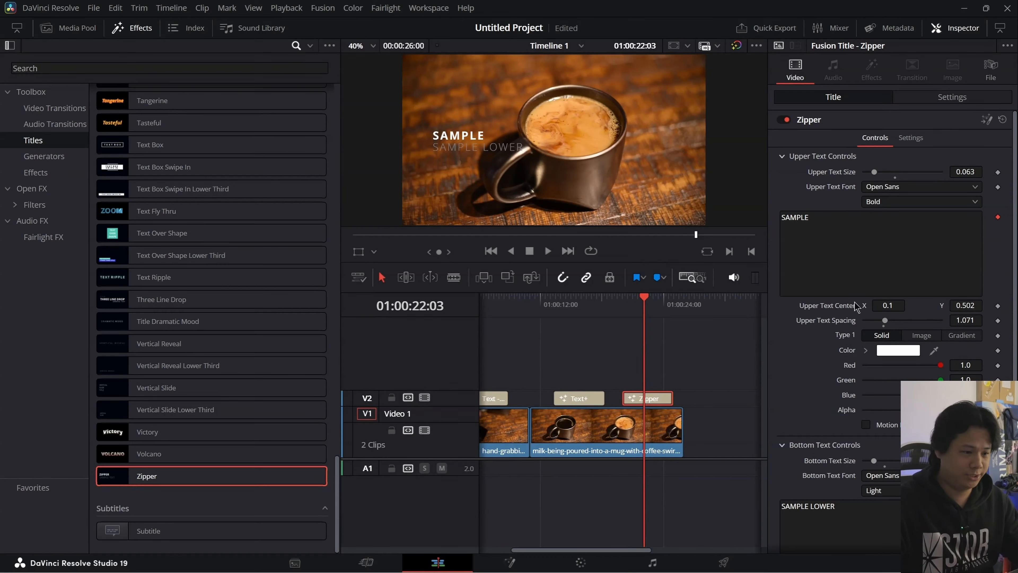
Step: Replace the Zipper title's upper text with COFFEE and its bottom text with MUST DRINK
left_click(867, 257)
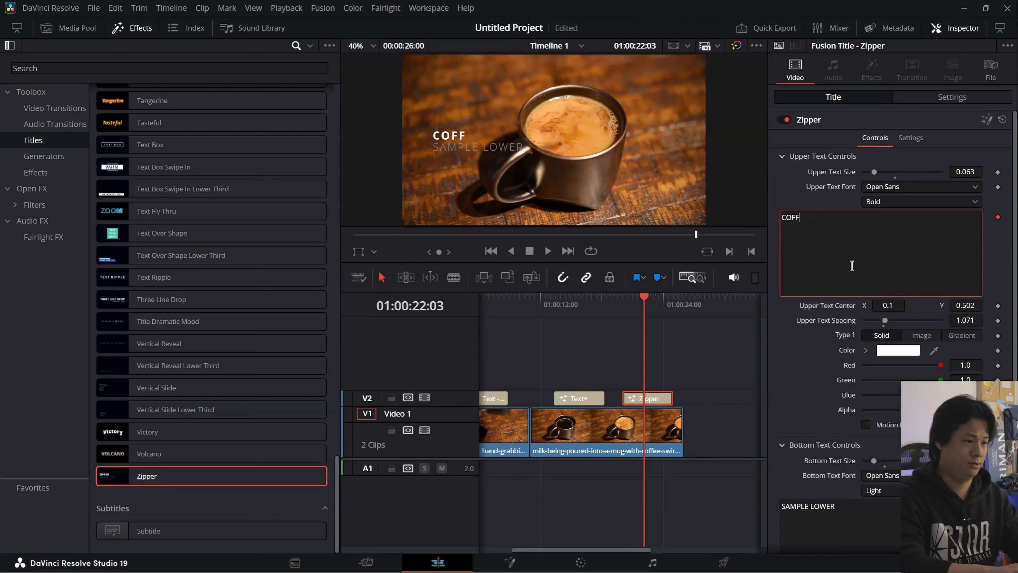
scroll(859, 437, "down", 3)
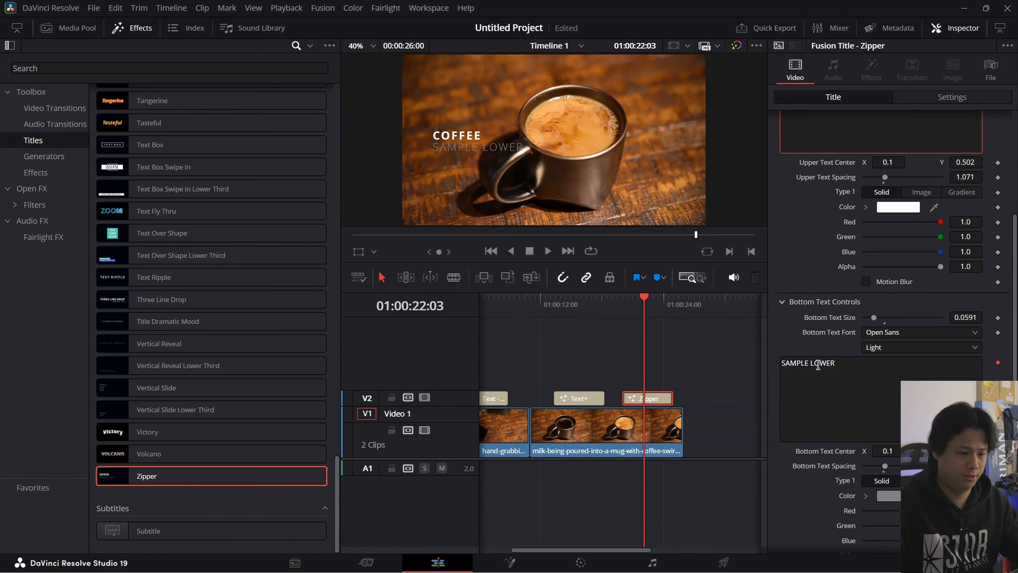
double_click(884, 379)
left_click(884, 379)
key("ctrl+a")
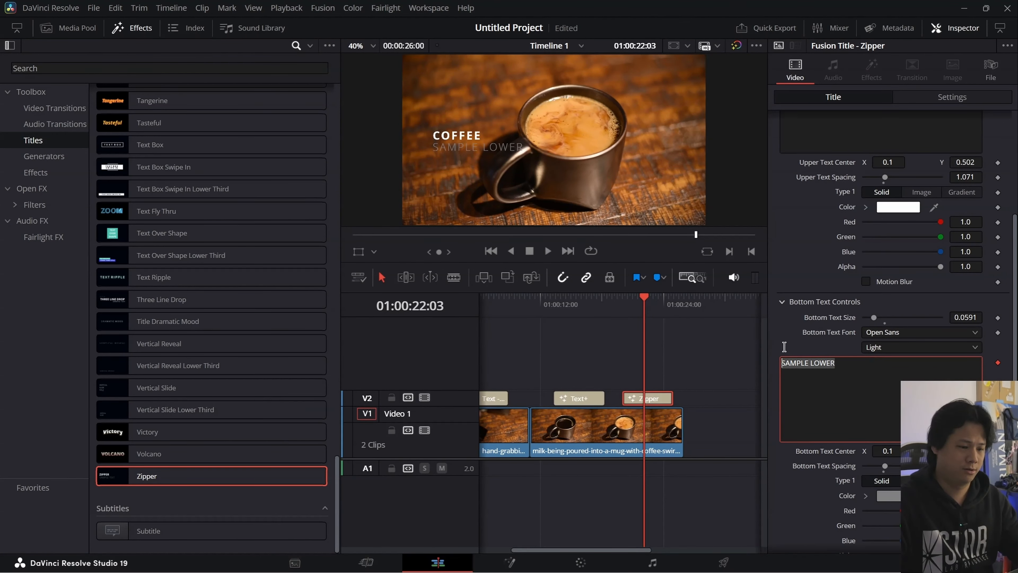
key("BackSpace")
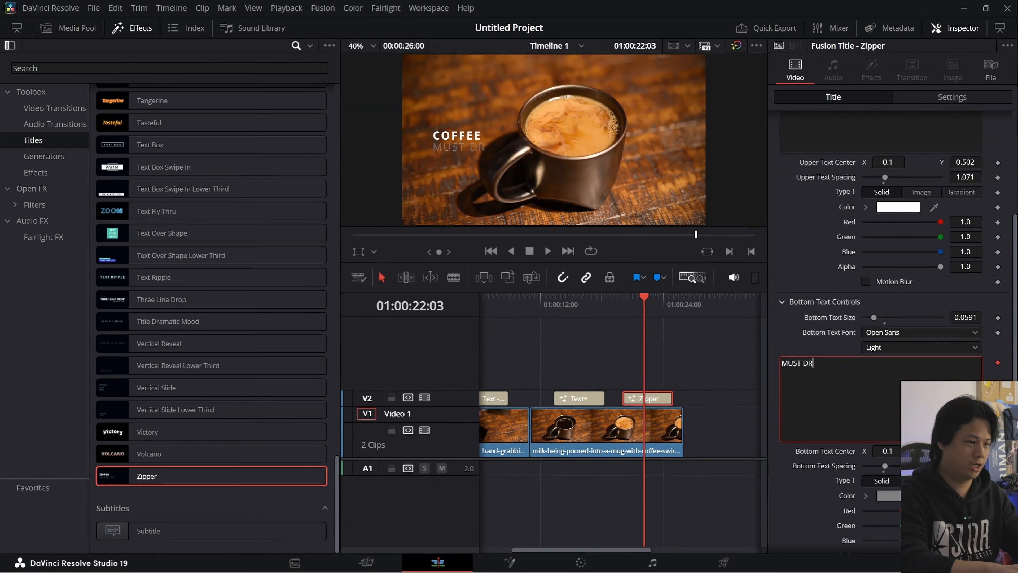
left_click(651, 340)
Step: Play back the Zipper title from its start to check the animation of its two text lines
left_click_drag(649, 307, 626, 308)
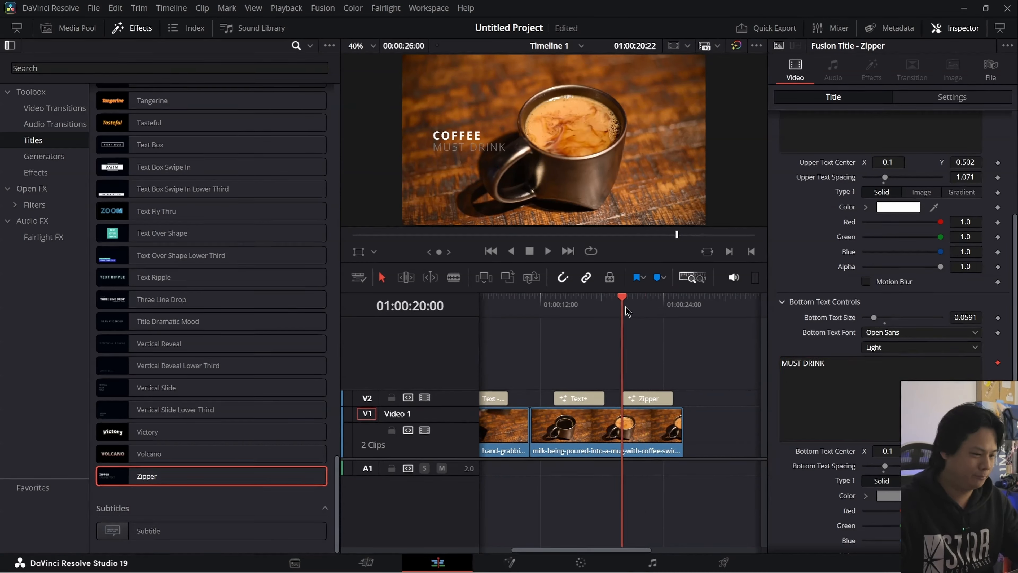
scroll(615, 332, "up", 5)
scroll(633, 333, "down", 3)
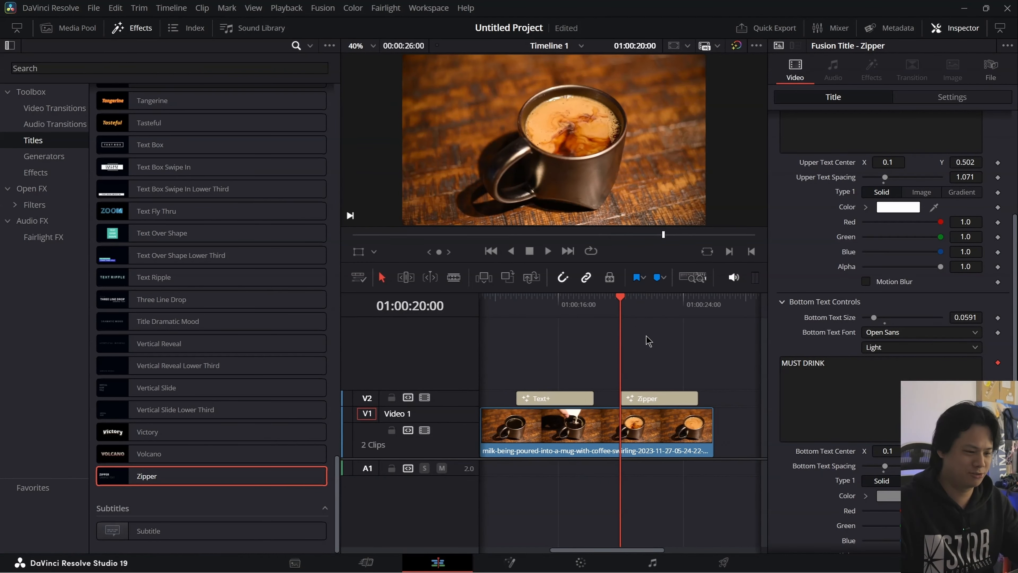
key("space")
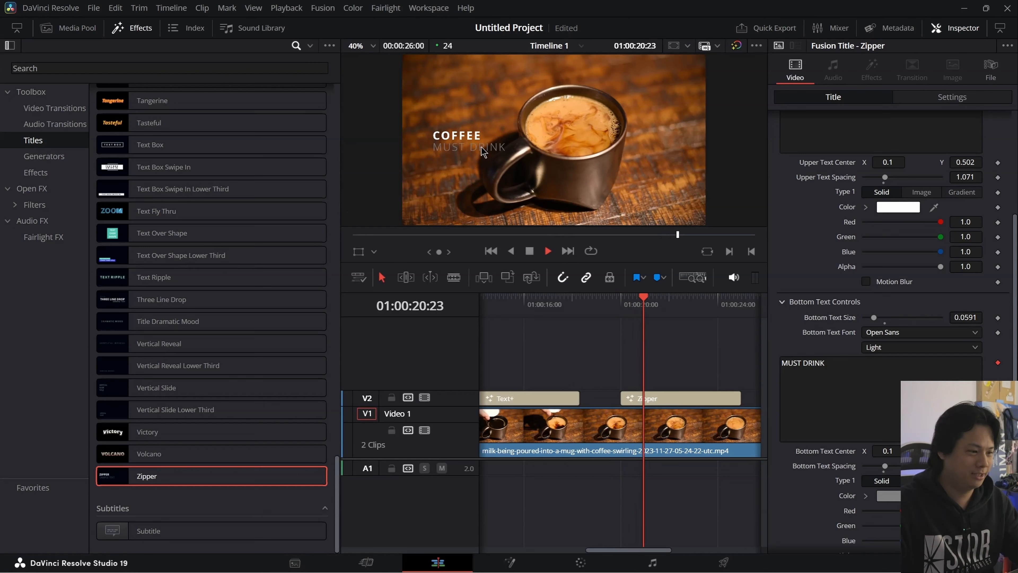
scroll(645, 341, "down", 4)
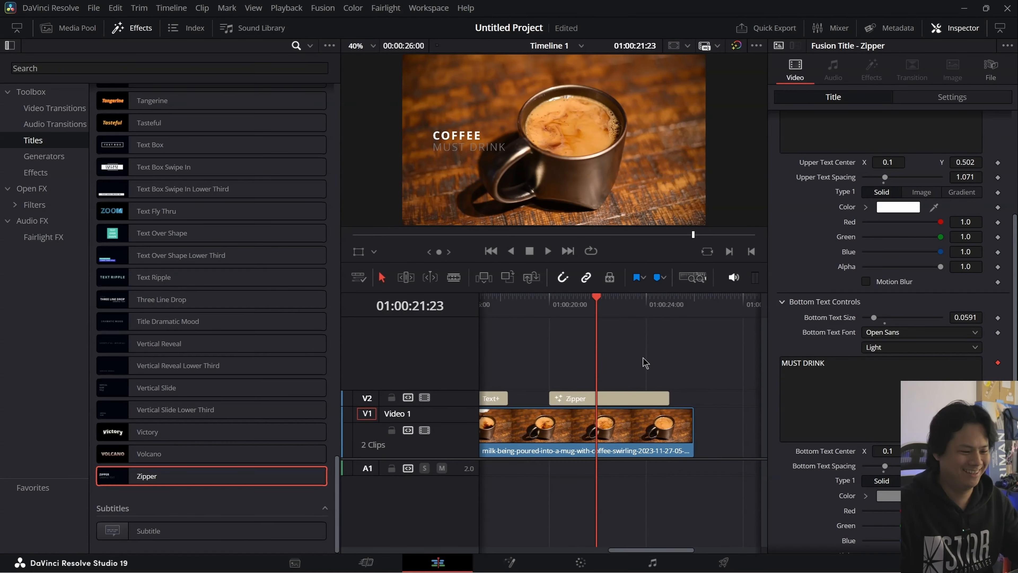
key("space")
key("space")
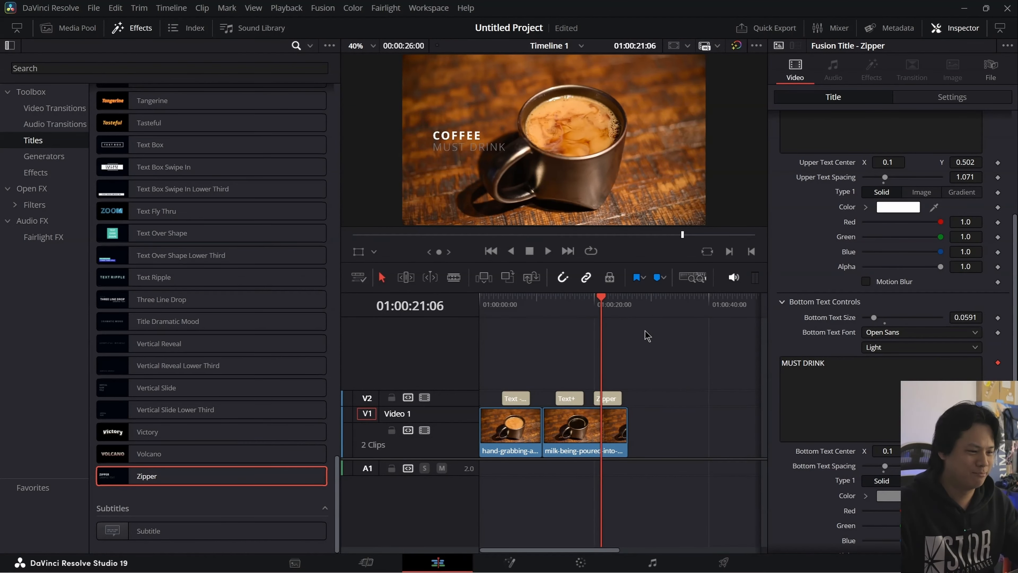
scroll(659, 330, "up", 2)
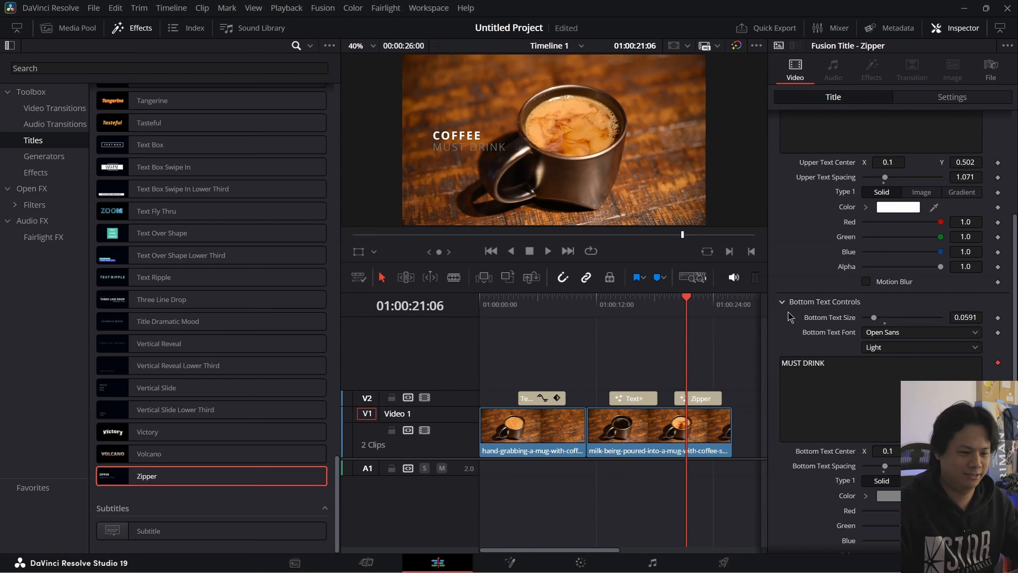
scroll(789, 315, "down", 1)
left_click(673, 305)
key("space")
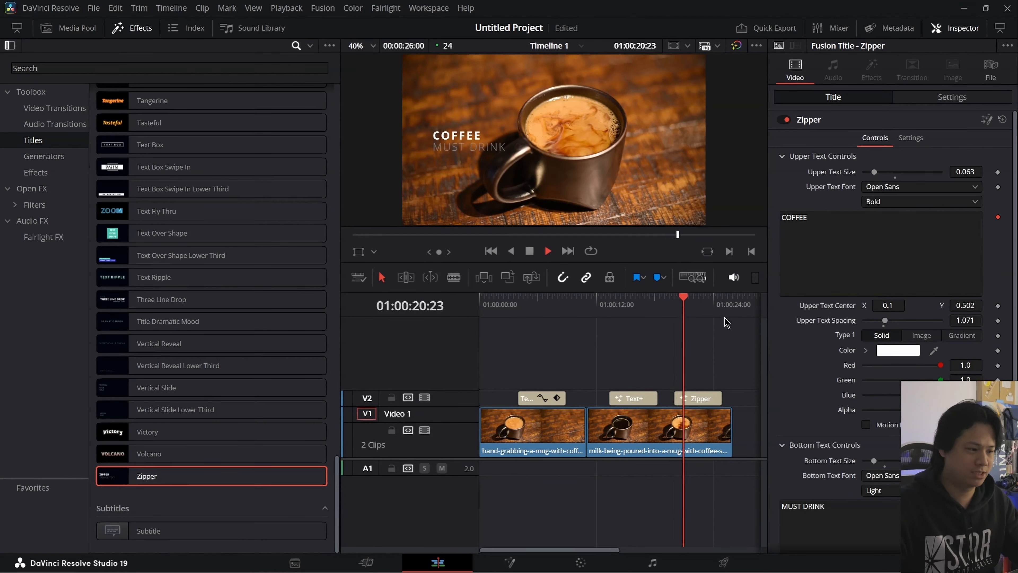
Step: Stop playback and compare the Inspector settings of the COFFEE BREAK text title, the GOT MILK? Text+ title and the Zipper title
key("space")
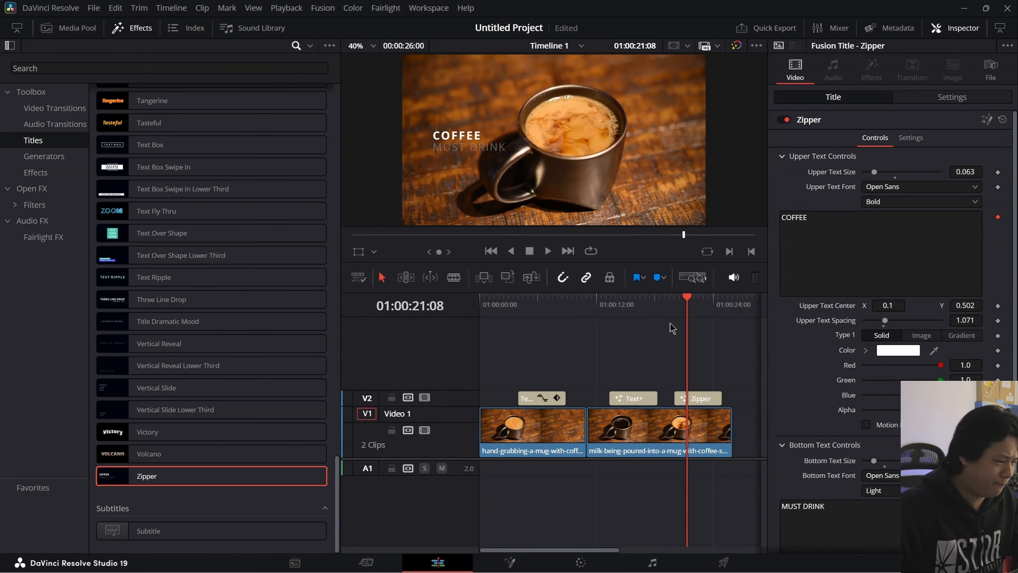
left_click(533, 311)
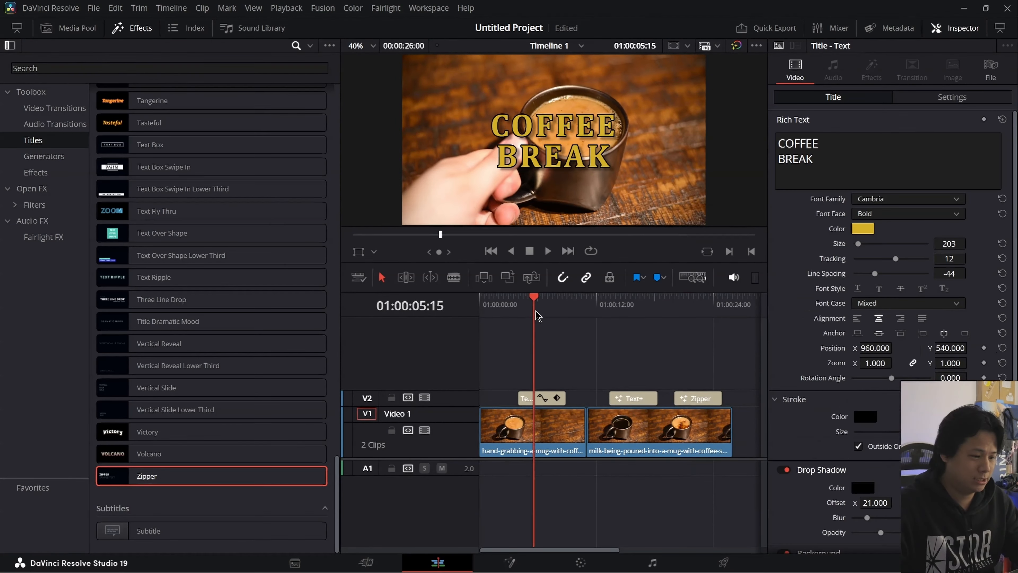
scroll(881, 361, "down", 3)
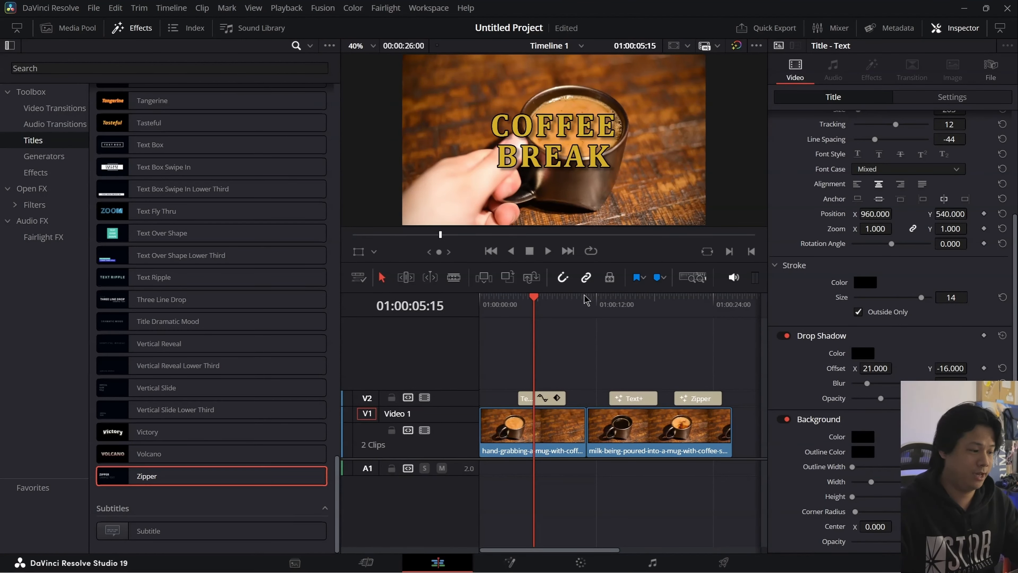
left_click_drag(616, 304, 630, 304)
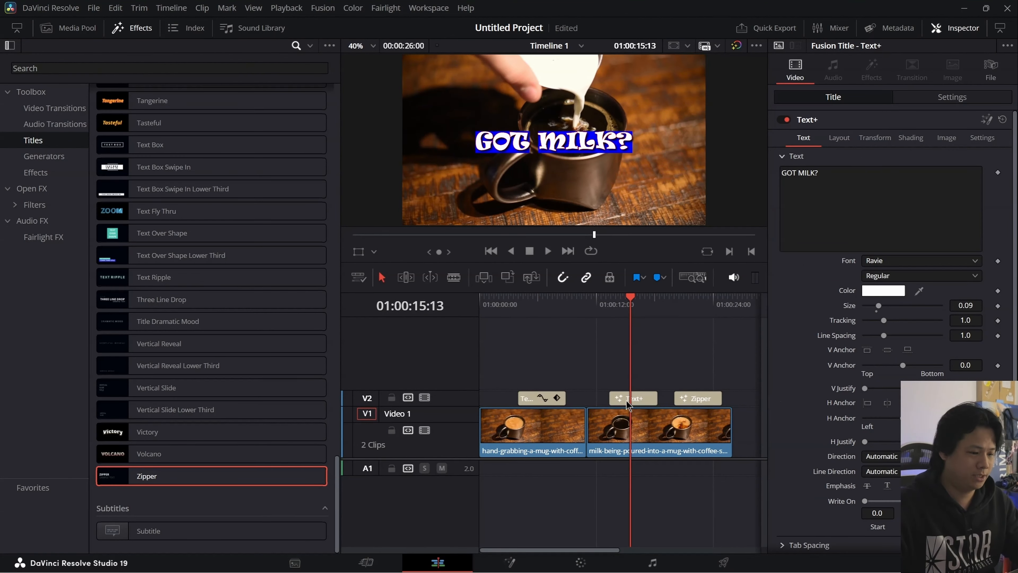
scroll(866, 387, "down", 1)
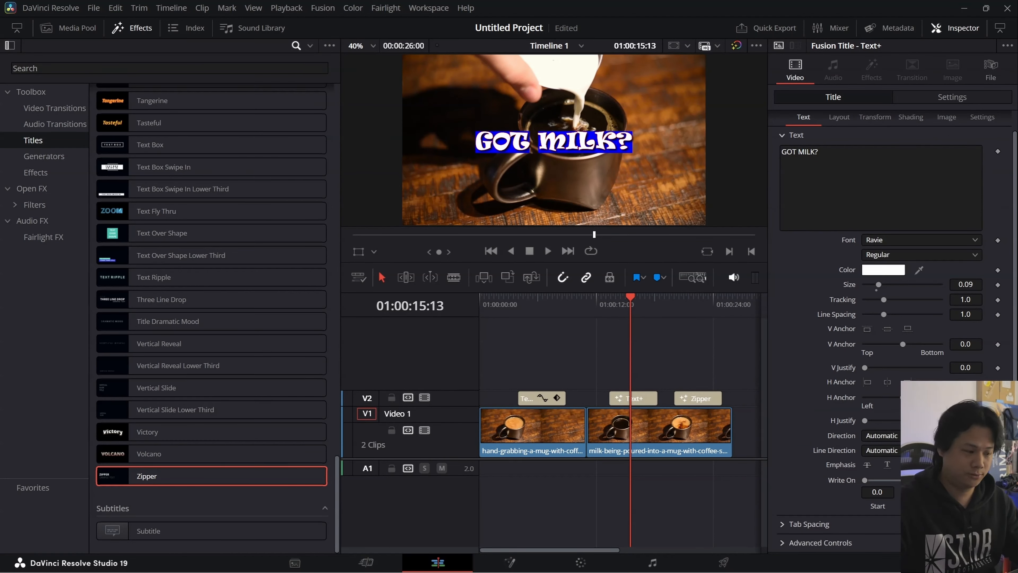
left_click(699, 304)
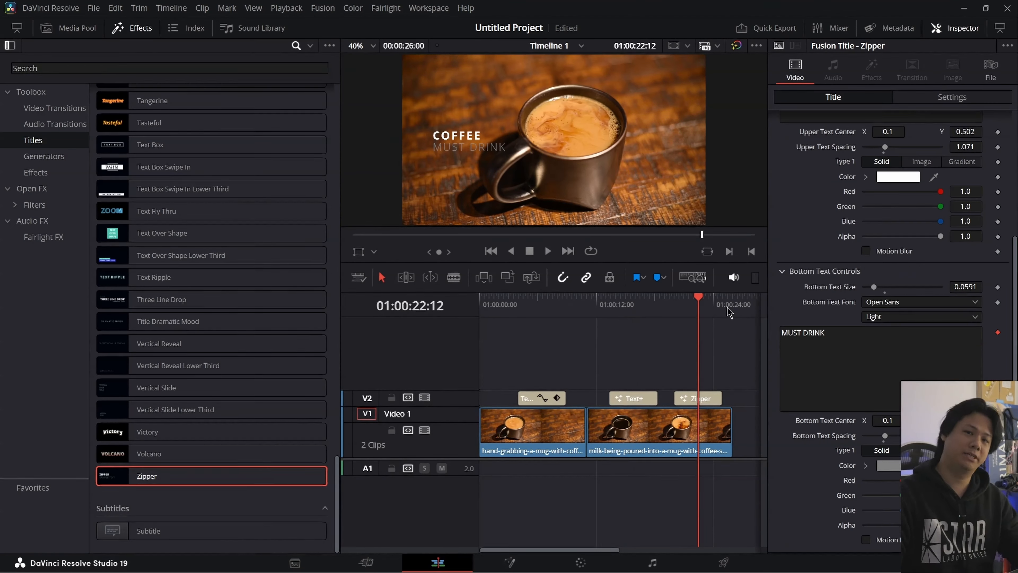
scroll(964, 220, "up", 5)
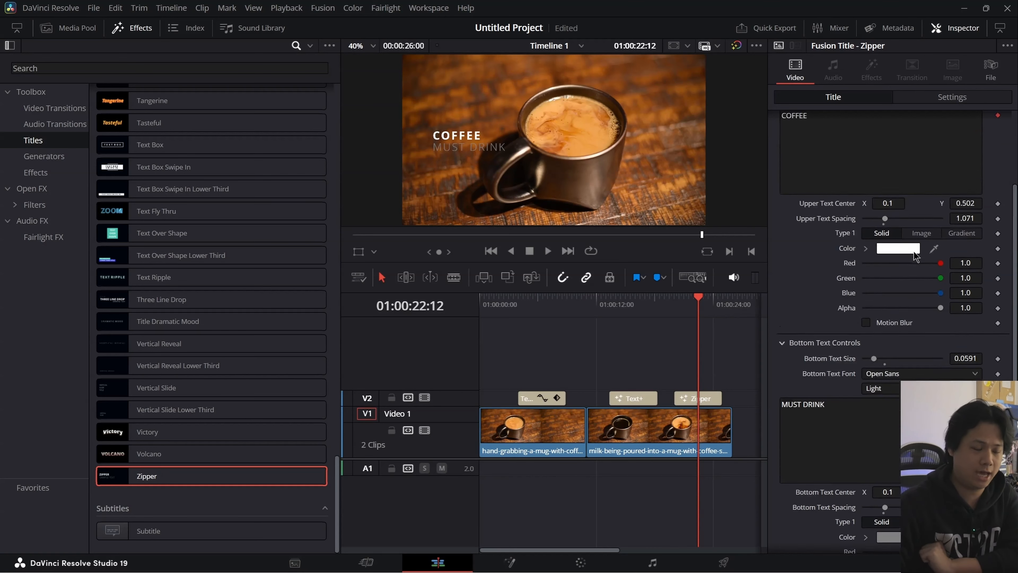
scroll(916, 255, "down", 5)
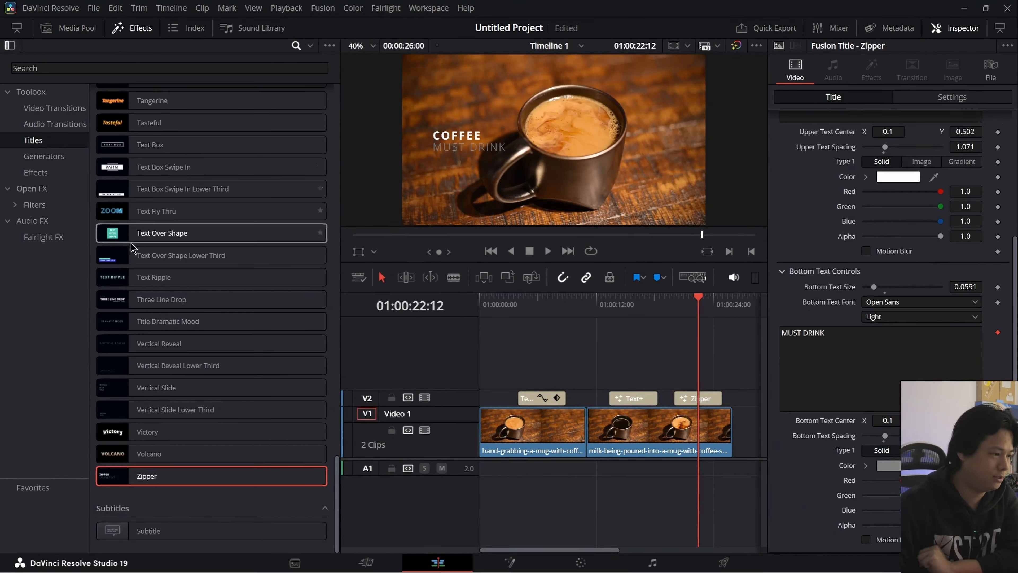